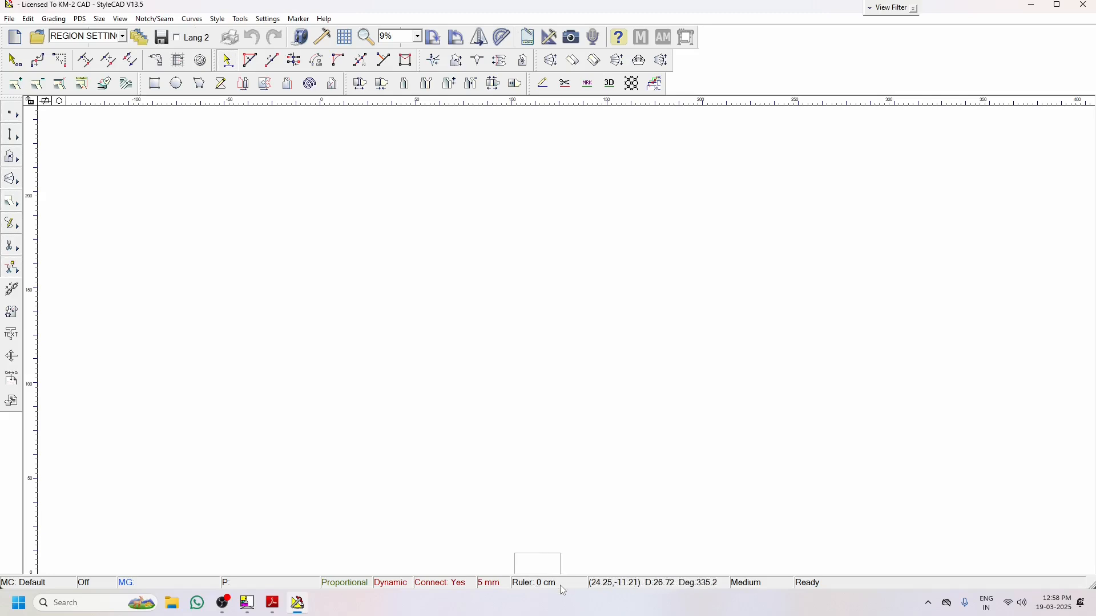
Confirm CM as the measurement system with 0.XX precision in the preferences
left_click(267, 18)
left_click(284, 32)
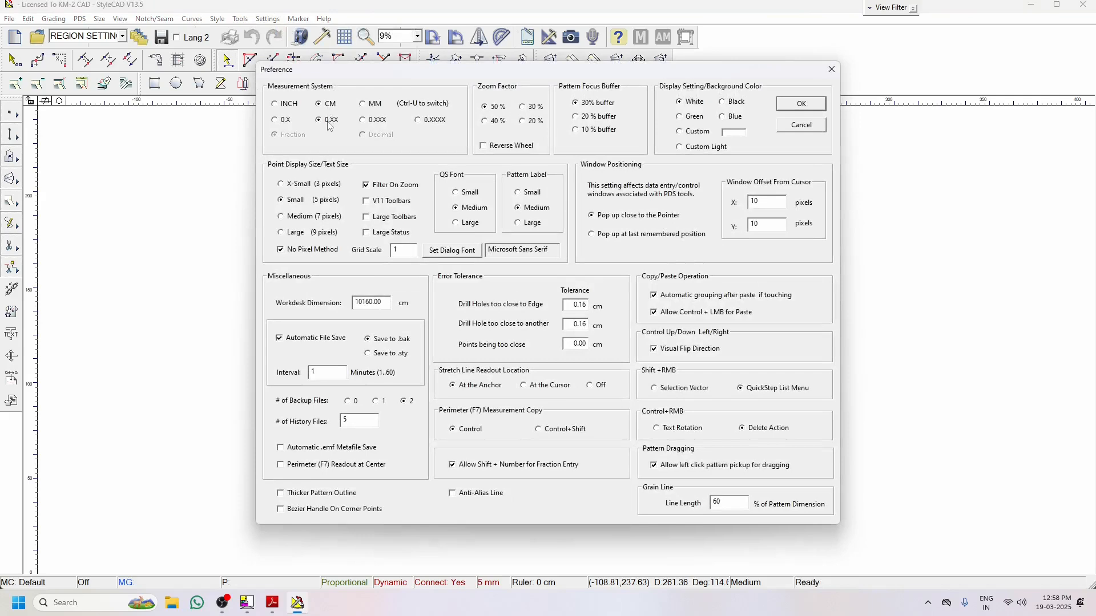
left_click(801, 104)
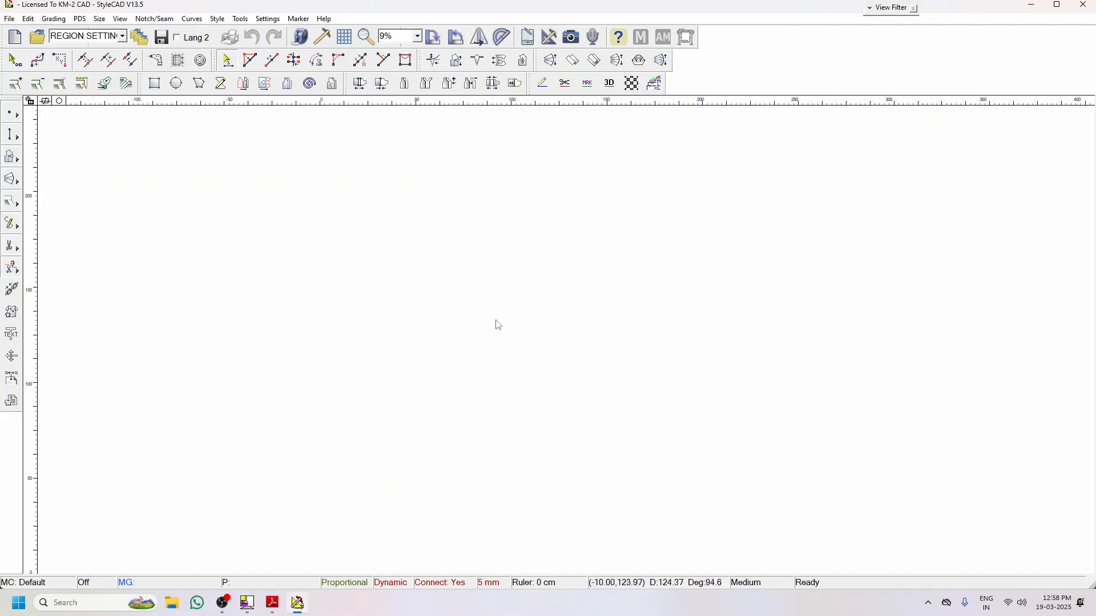
Create a rectangular pattern piece 69 cm wide and 46.5//2 cm high, fit it in the view and display its side lengths
left_click(154, 84)
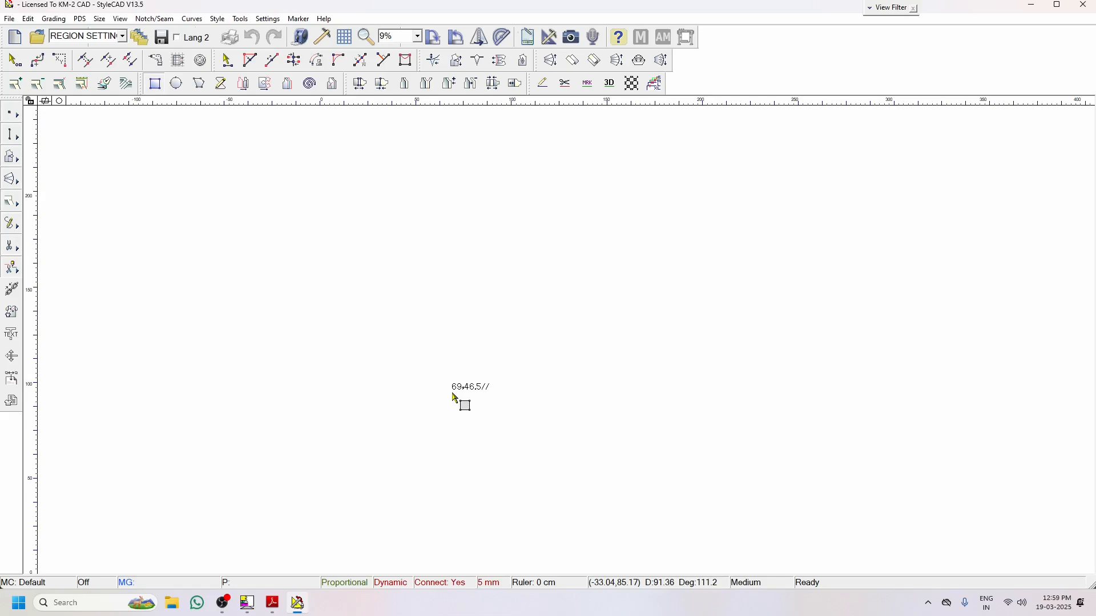
left_click(373, 344)
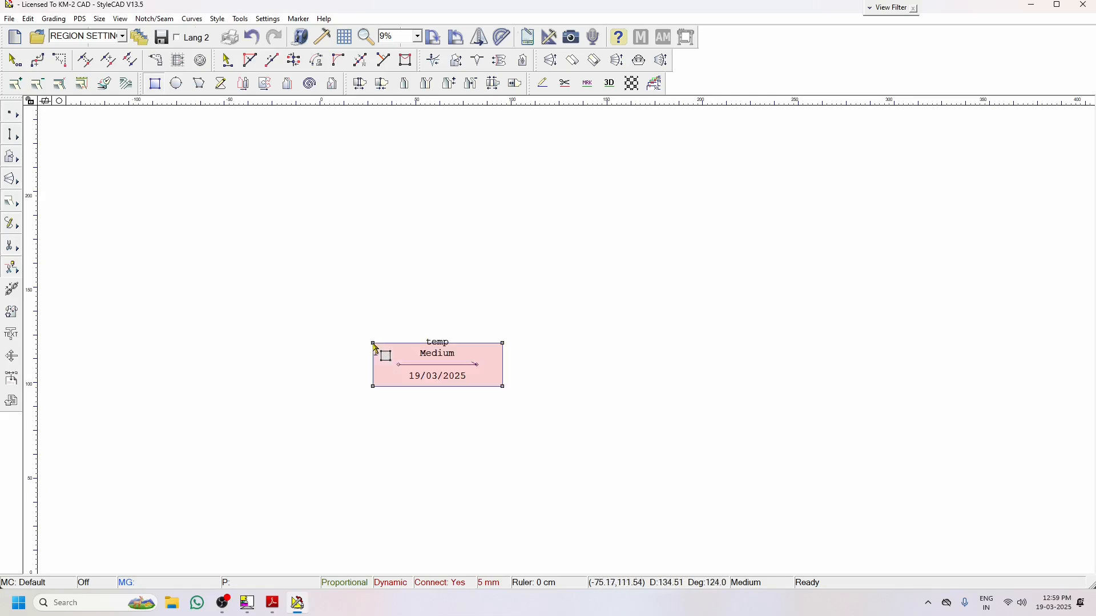
left_click(227, 59)
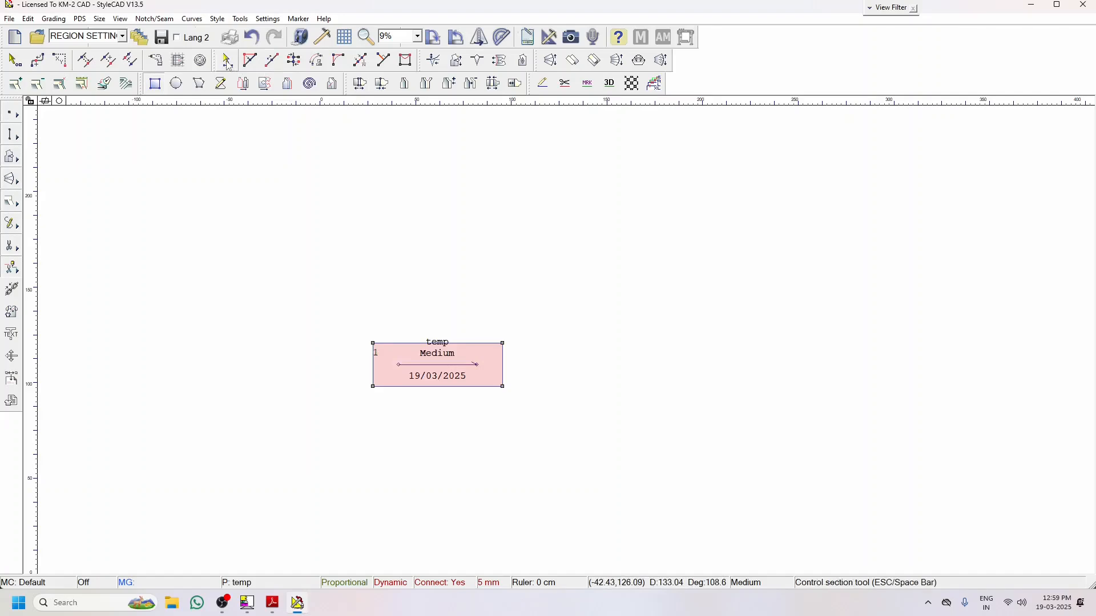
double_click(397, 356)
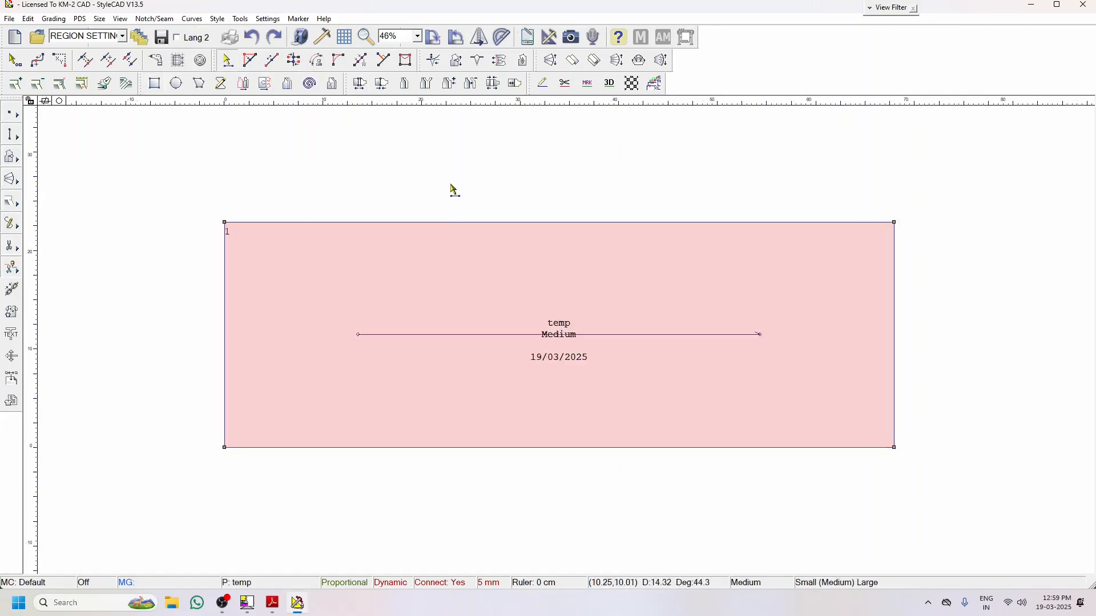
key("l")
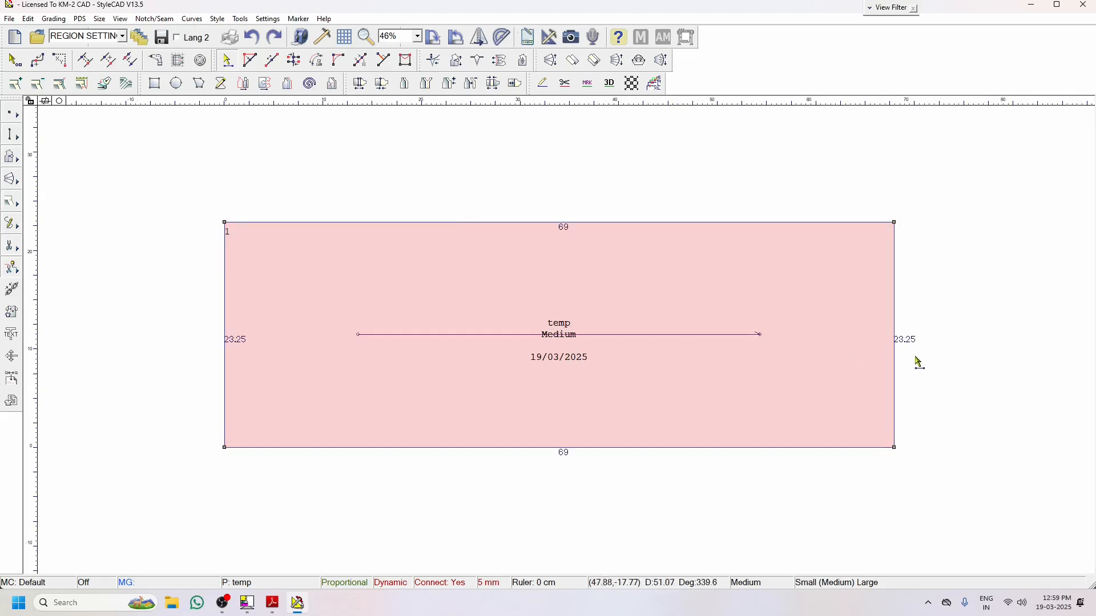
left_click_drag(950, 312, 878, 368)
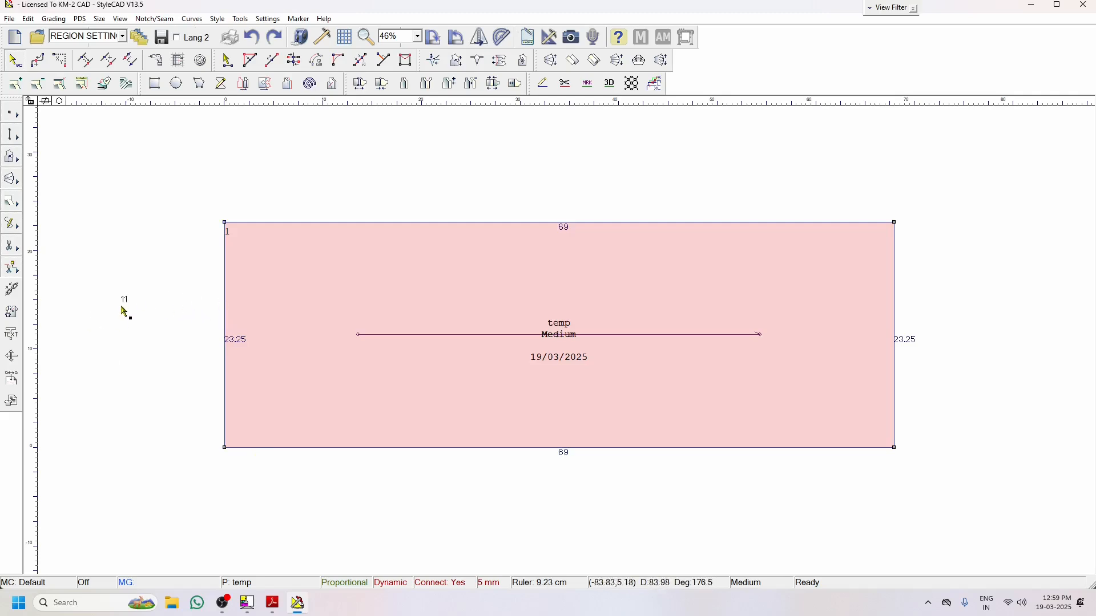
Add a point on the rectangle's bottom edge 11 cm from the left corner, and cancel the New Style dialog
left_click(241, 447)
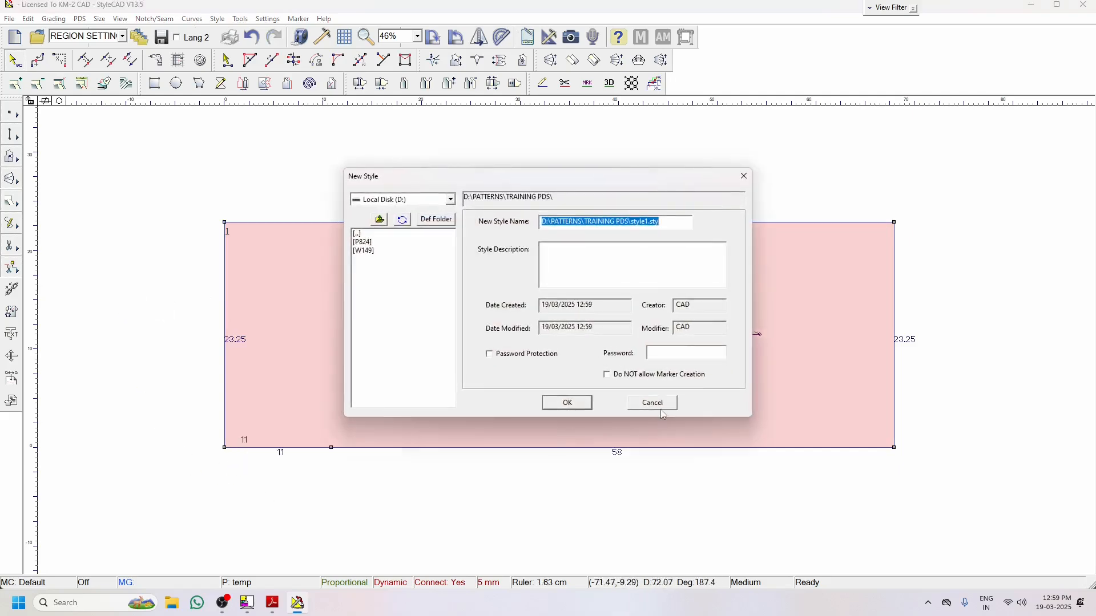
left_click(656, 406)
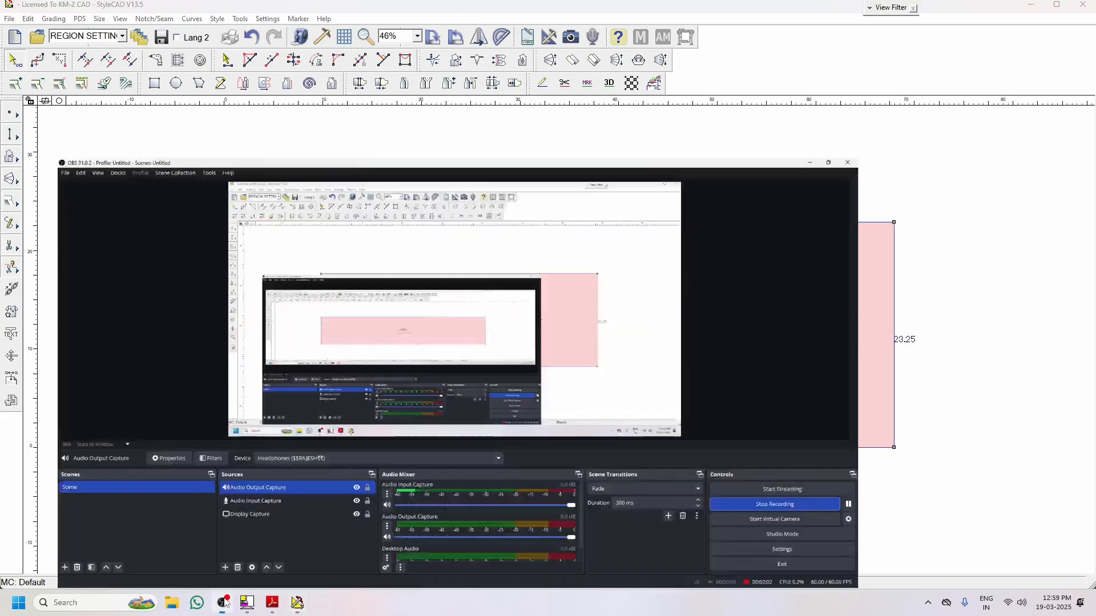
left_click(223, 603)
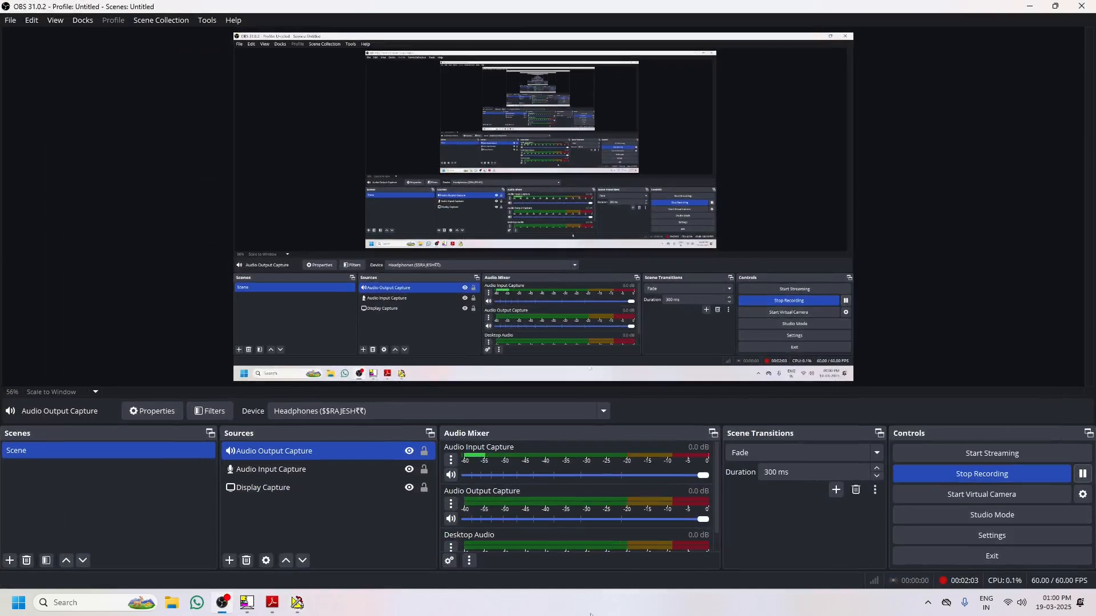
left_click(297, 604)
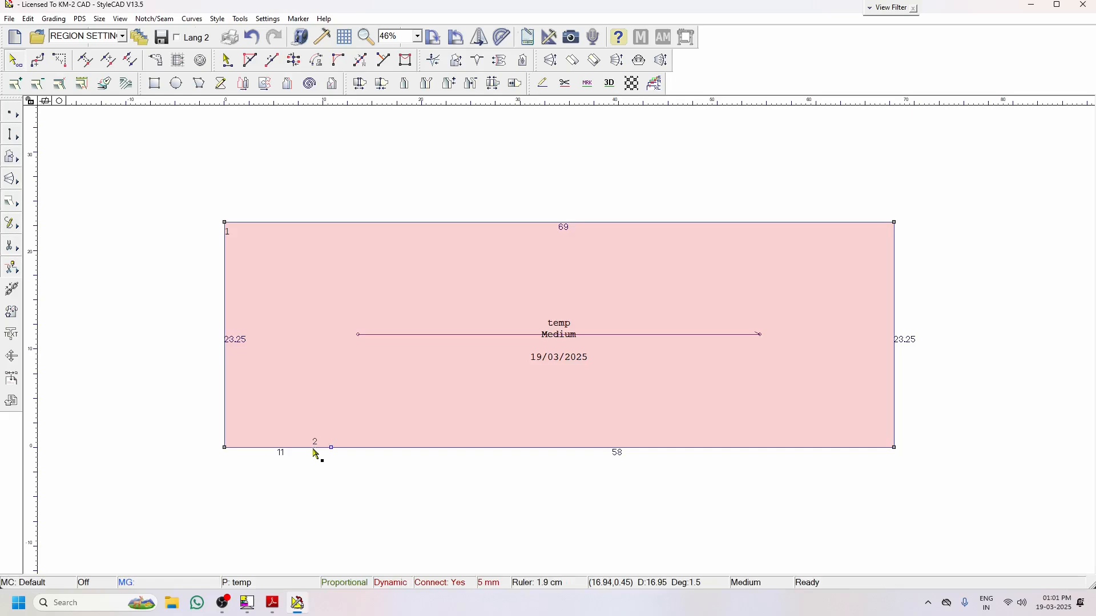
Add a point on the bottom edge 2 cm from the left corner and one on the left edge 18//2 cm above that corner
left_click(237, 452)
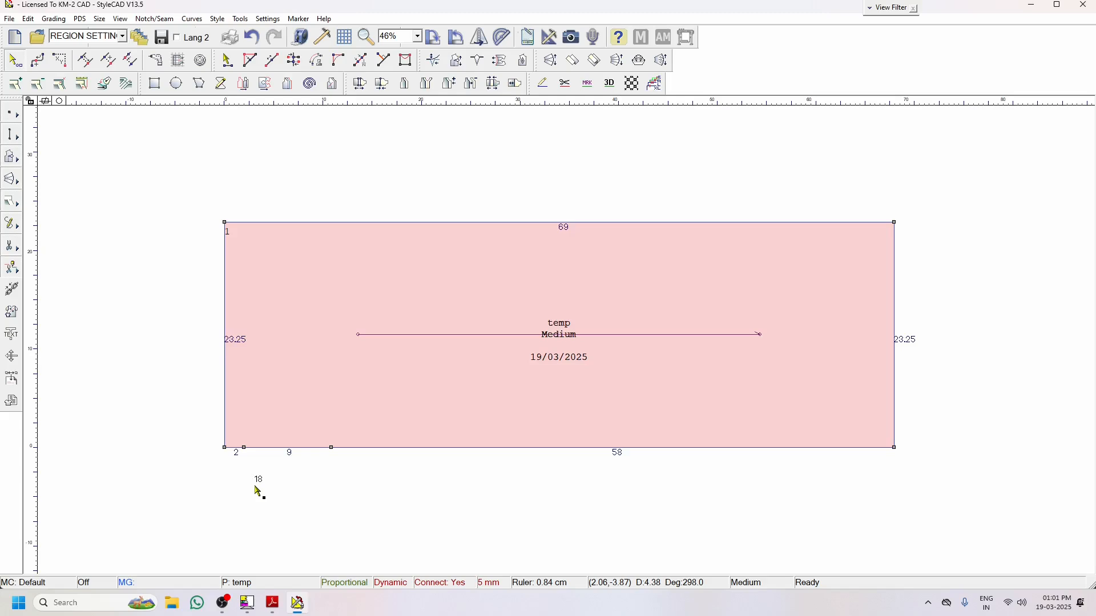
left_click(225, 430)
Add a point on the left edge 20.5 cm above the bottom corner and one on the top edge 25.5 cm from the left corner
key("BackSpace")
key("BackSpace")
key("BackSpace")
key("BackSpace")
key("BackSpace")
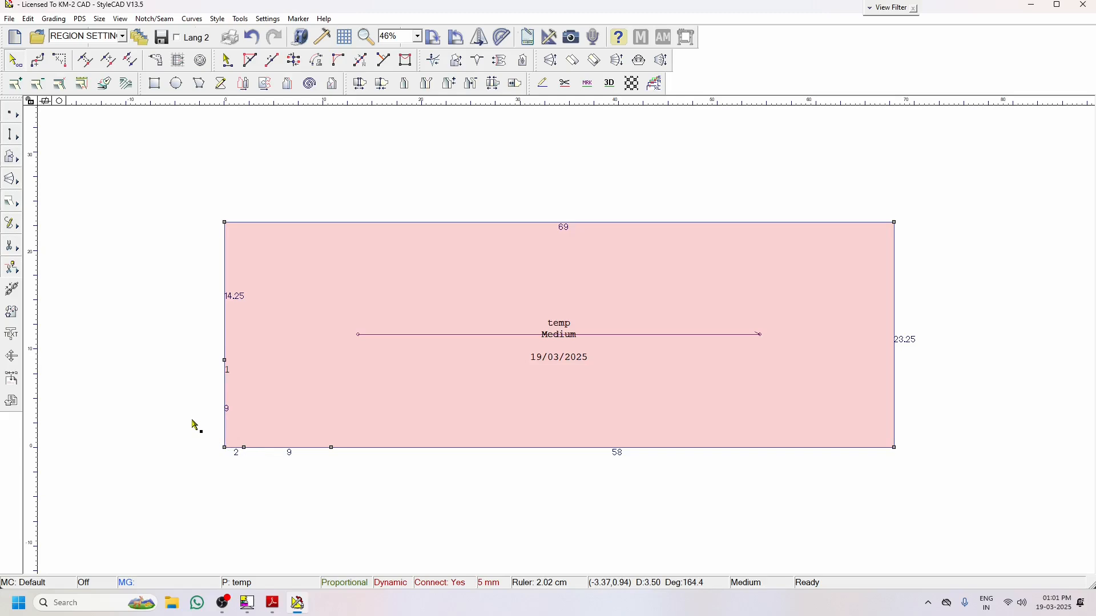
left_click(225, 430)
key("Escape")
left_click(245, 227)
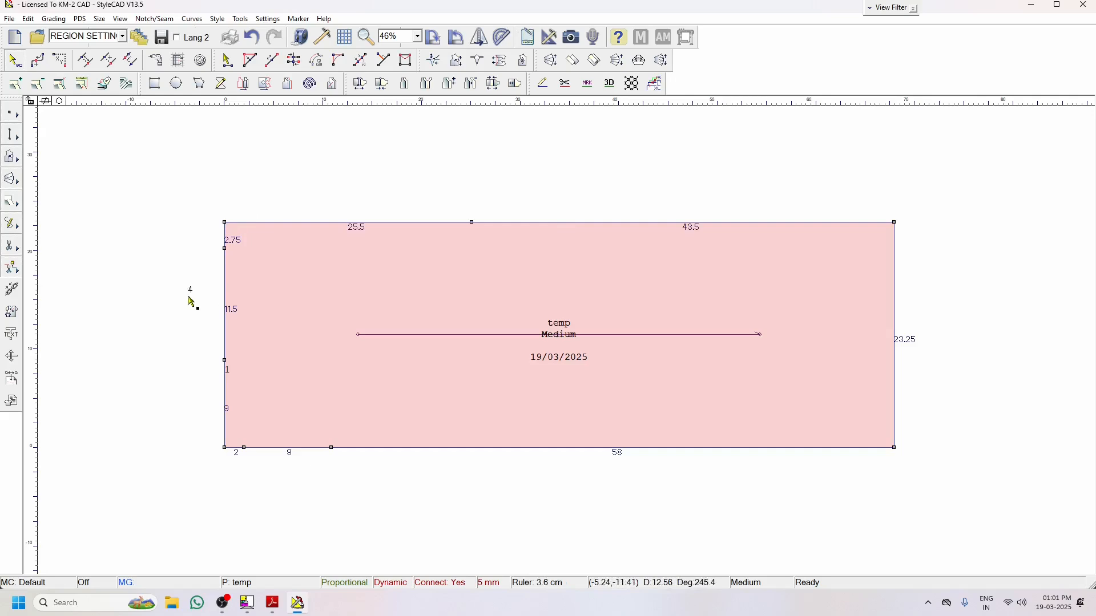
Move the upper point of the left edge 4 cm horizontally into the piece
left_click(225, 250)
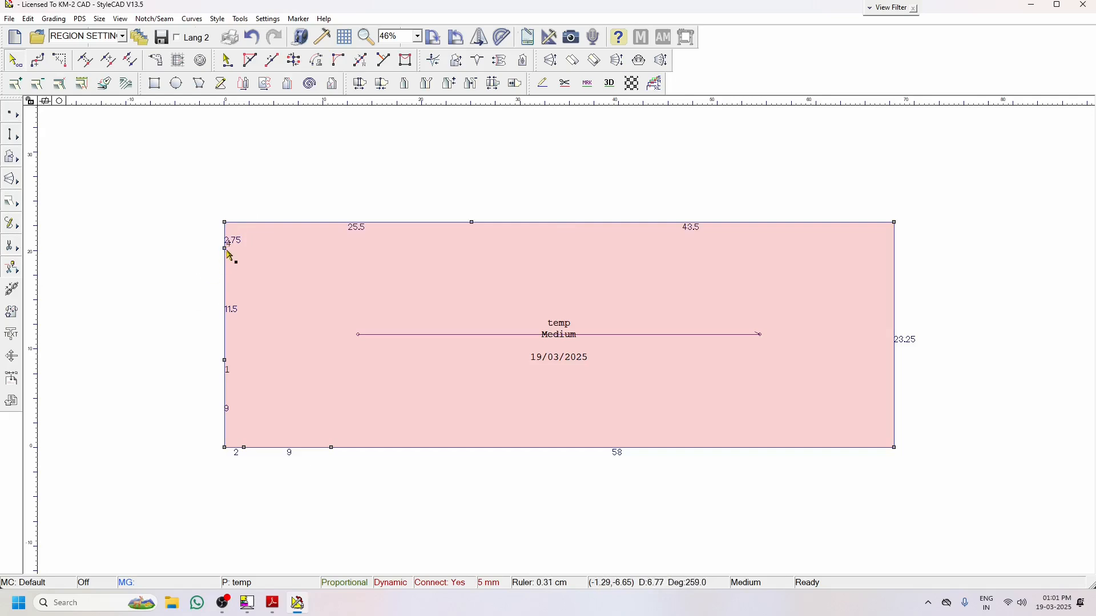
left_click(289, 274)
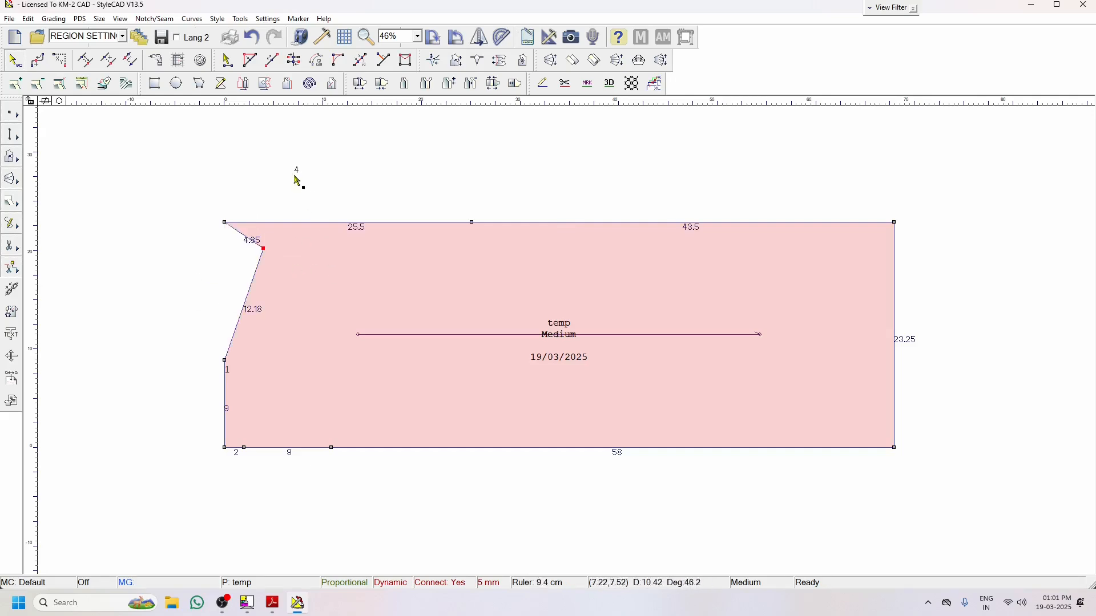
Delete the piece's original top-left and bottom-left corner points
left_click_drag(242, 190, 210, 244)
key("Delete")
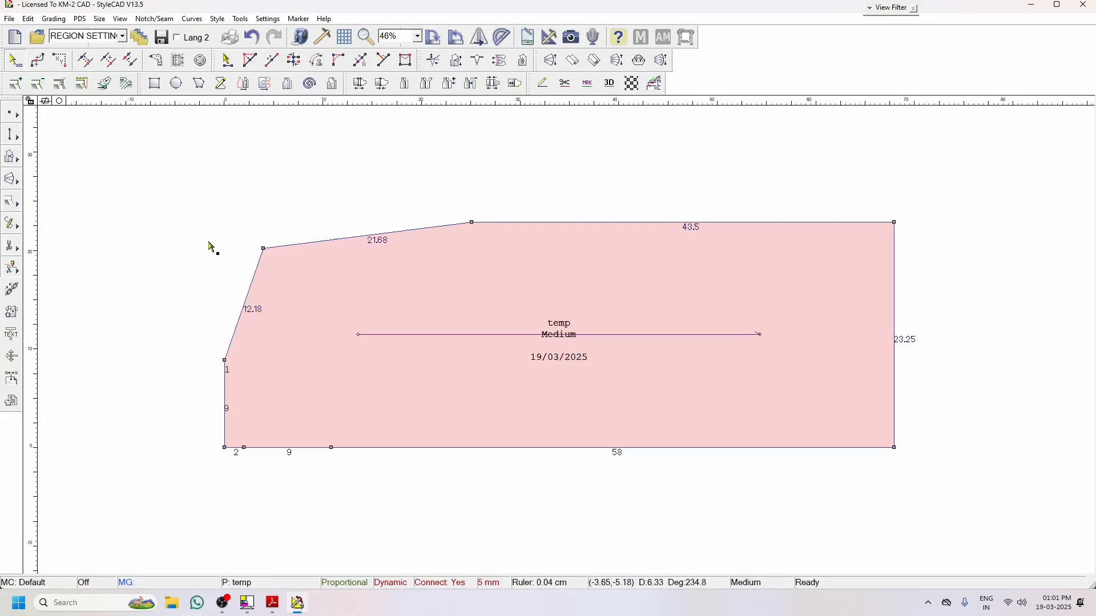
left_click_drag(204, 436, 237, 471)
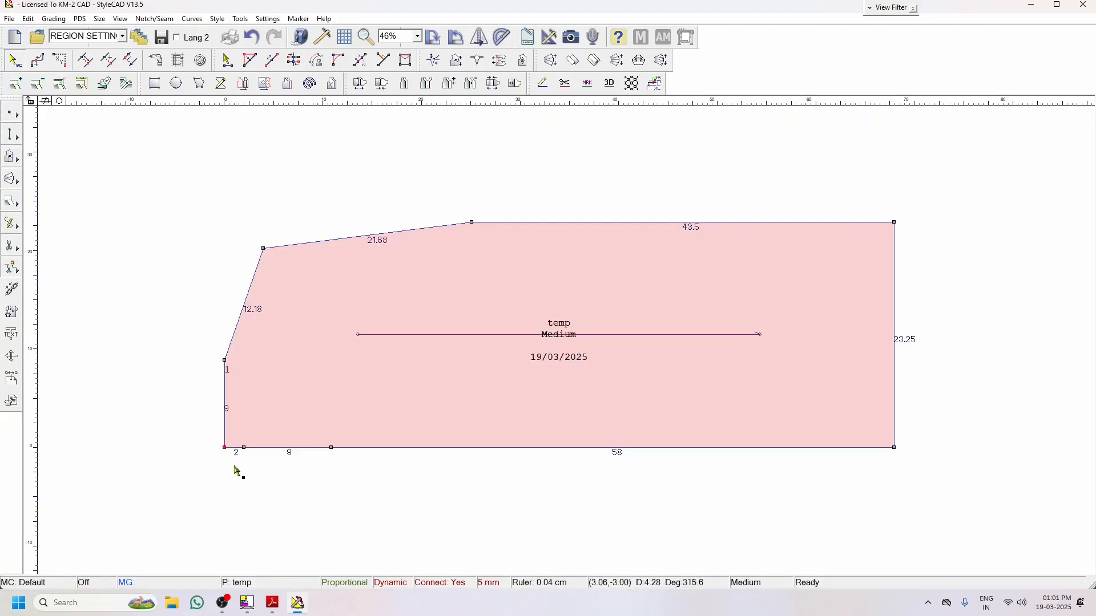
key("Delete")
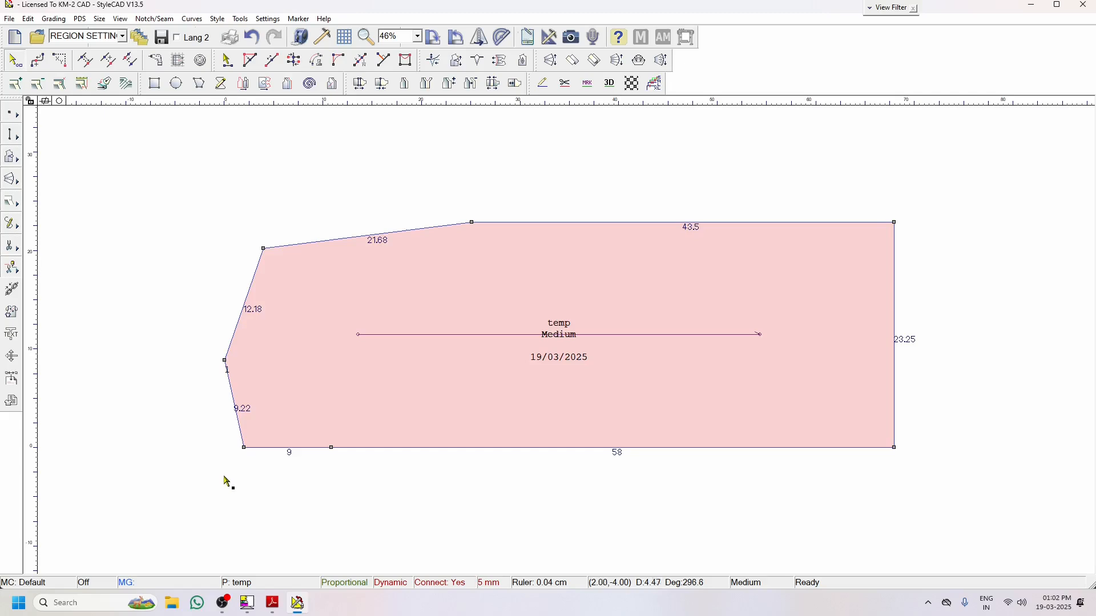
Place a vertical guide line through the piece's leftmost point and add a relative guide line 18 cm from it
left_click_drag(36, 391, 228, 362)
right_click(226, 270)
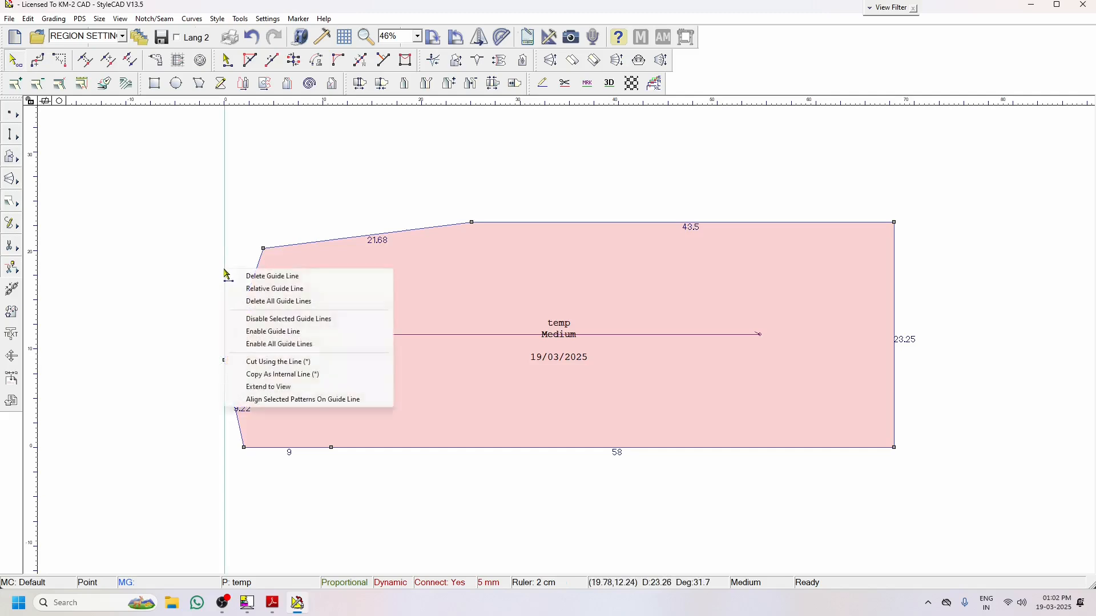
left_click(255, 289)
type("1")
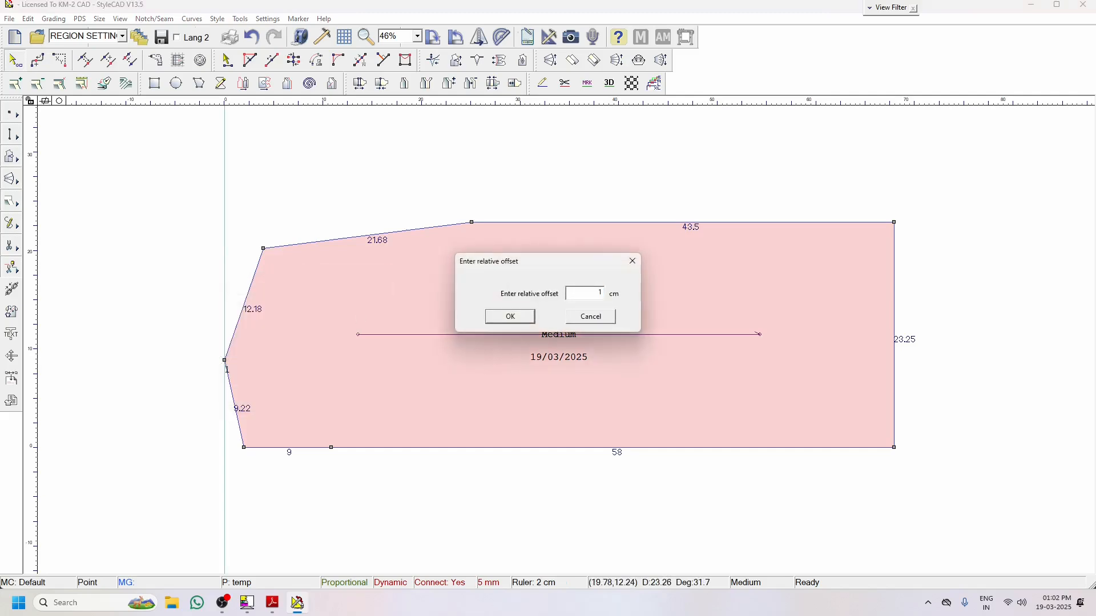
type("8")
left_click(518, 319)
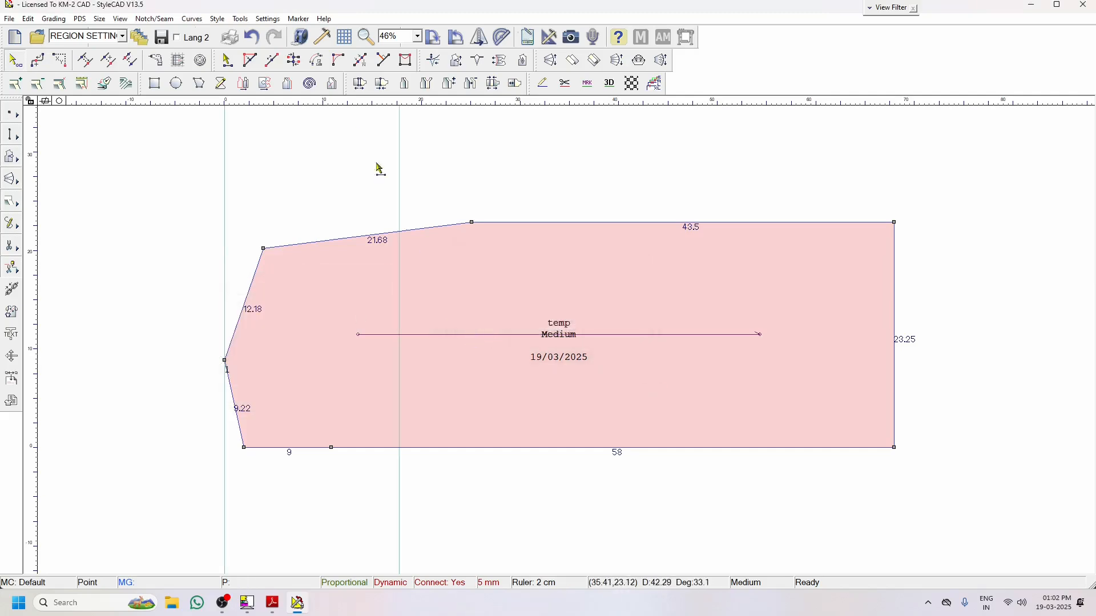
Place a horizontal guide line along the piece's bottom edge and add a relative guide line at an offset of 35//2 cm
left_click_drag(348, 103, 244, 448)
right_click(189, 454)
left_click(205, 467)
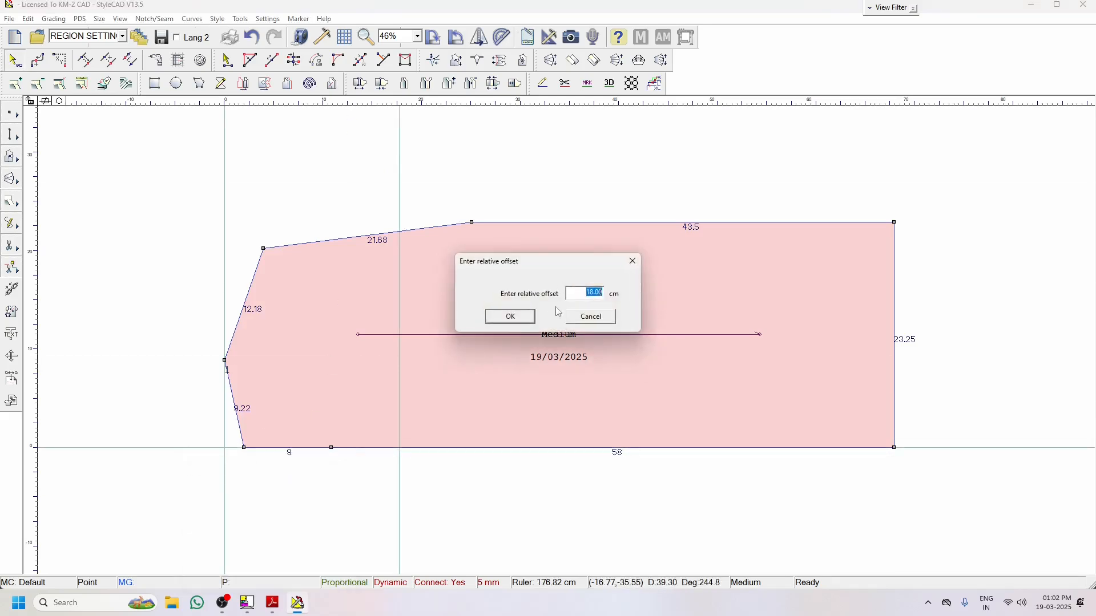
type("35//2")
left_click(499, 317)
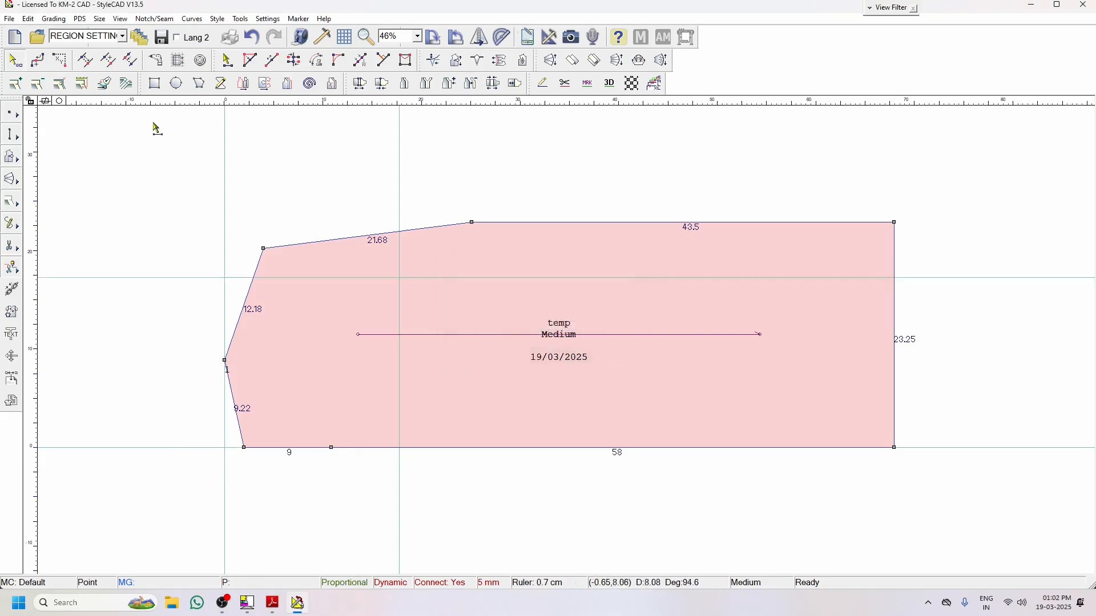
Add a second relative guide line at an offset of 38//2 cm from the bottom-edge guide
right_click(136, 448)
left_click(161, 469)
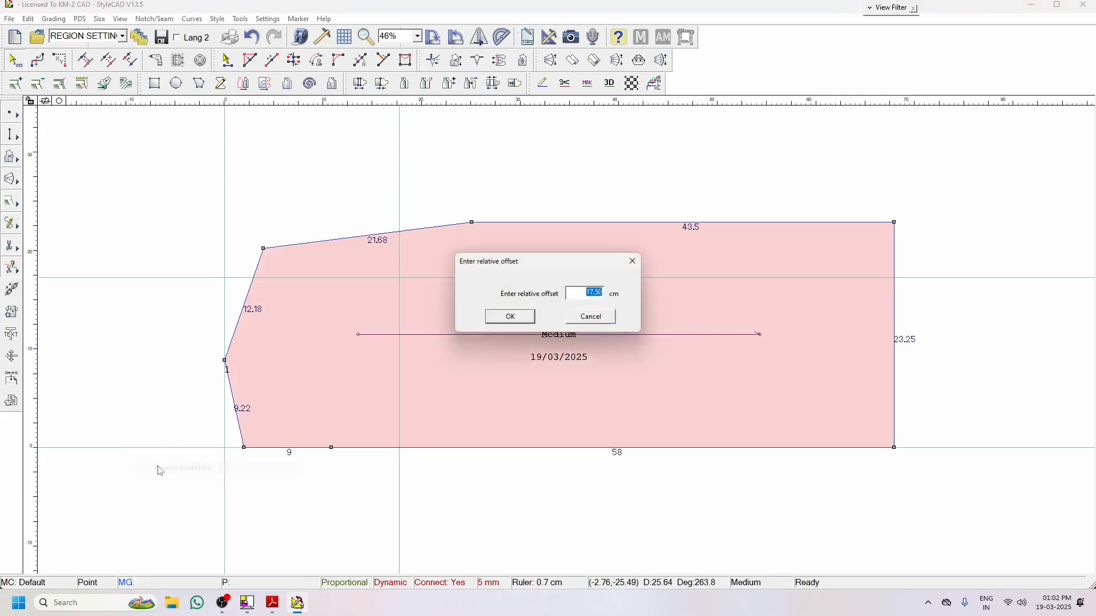
type("38//2")
left_click(510, 317)
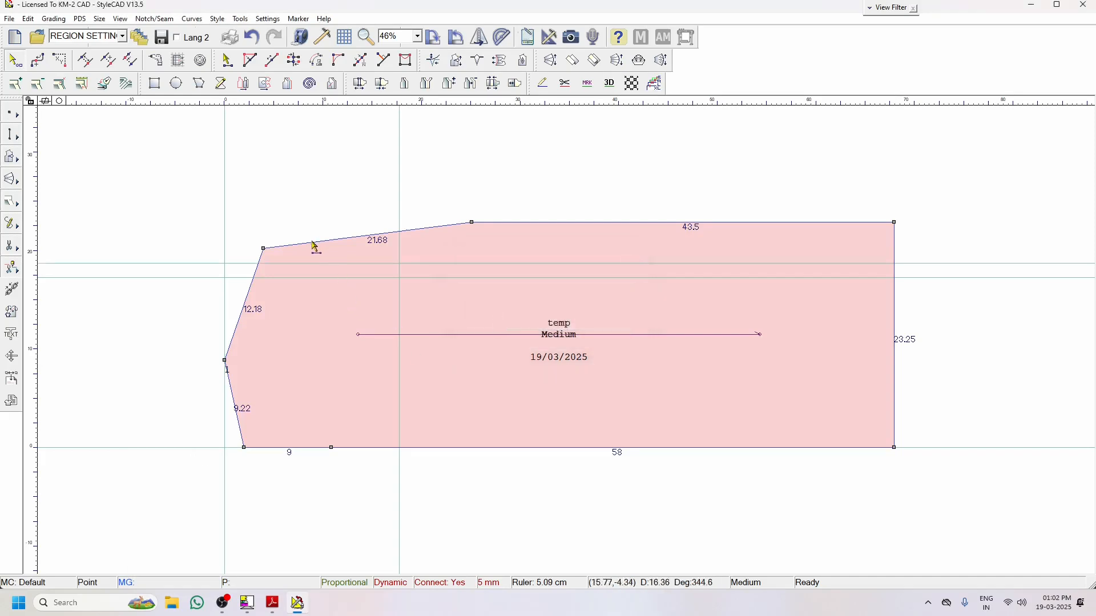
Draw a closed bezier polyline from the upper-left point through the 19 cm guide intersection, the top-edge point and the 17.5 cm guide intersection
scroll(560, 340, "up", 4)
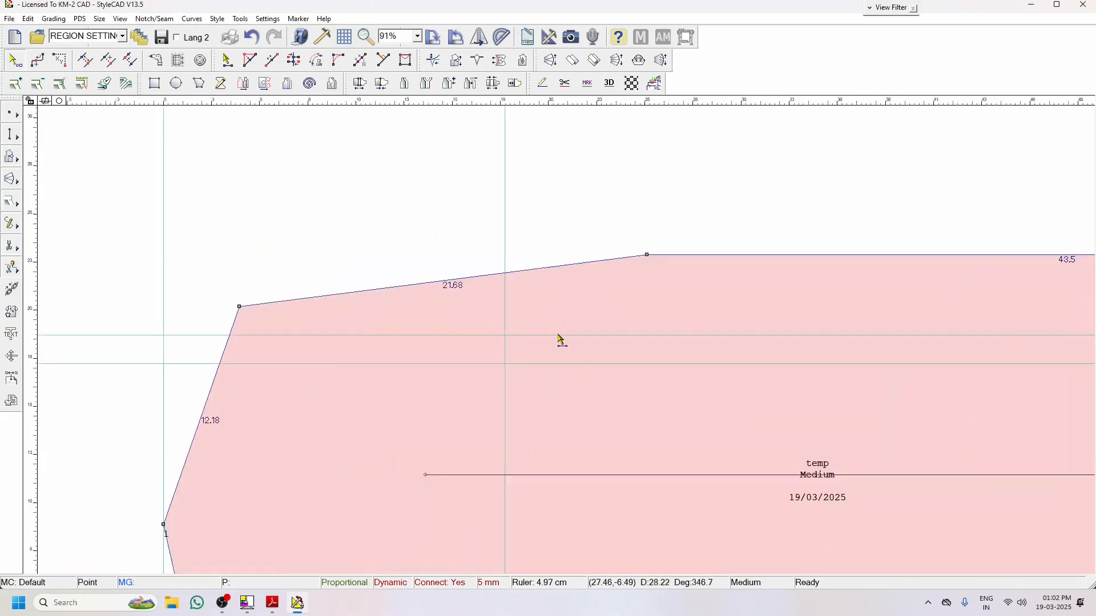
scroll(556, 339, "down", 1)
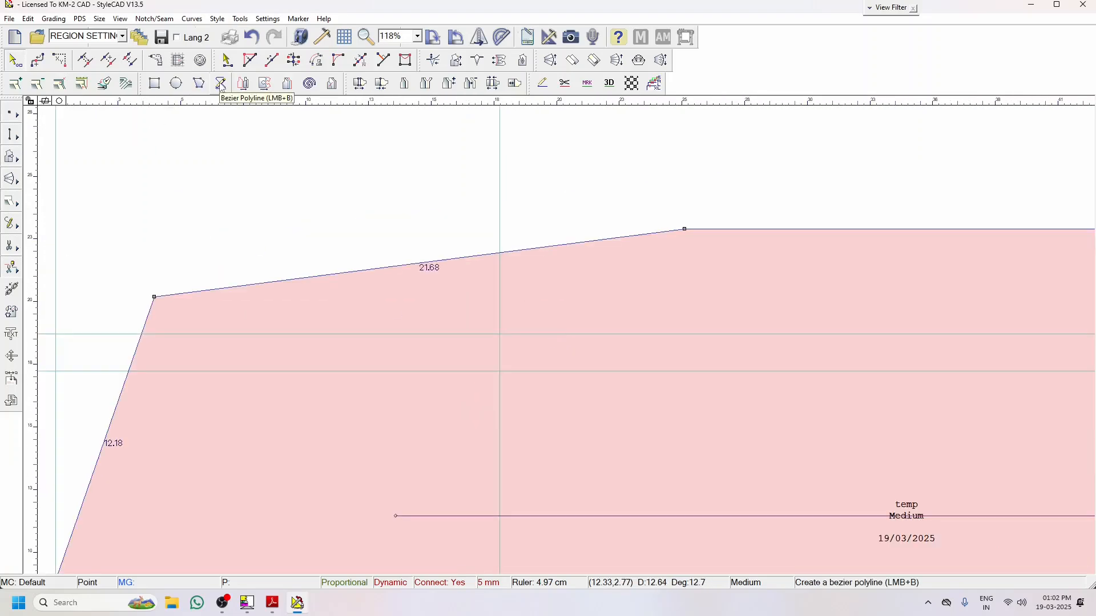
left_click(221, 85)
left_click(156, 298)
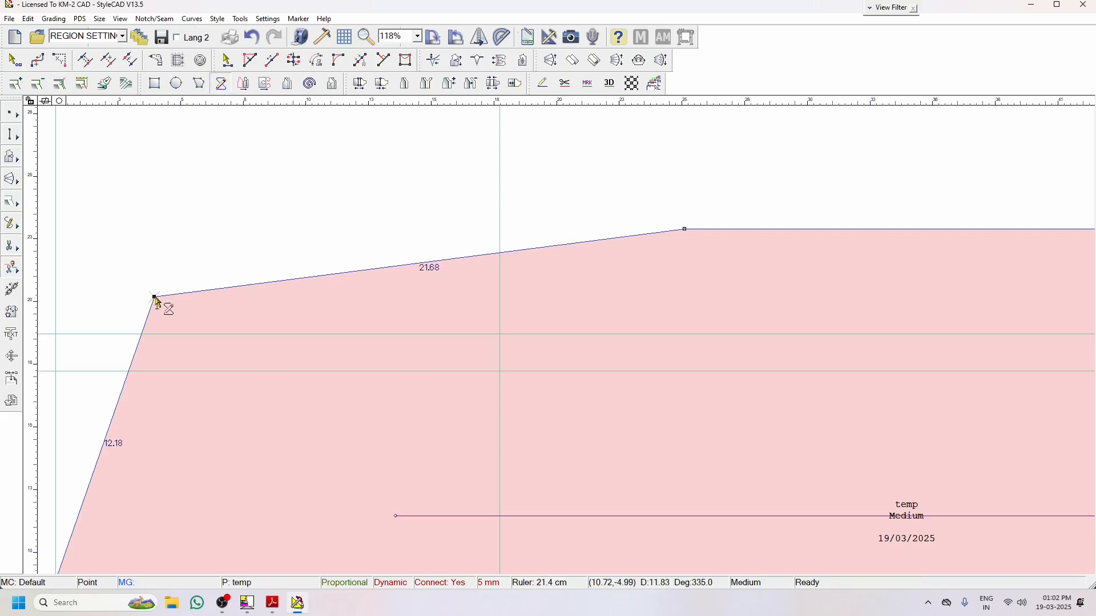
left_click(500, 335)
left_click(684, 230)
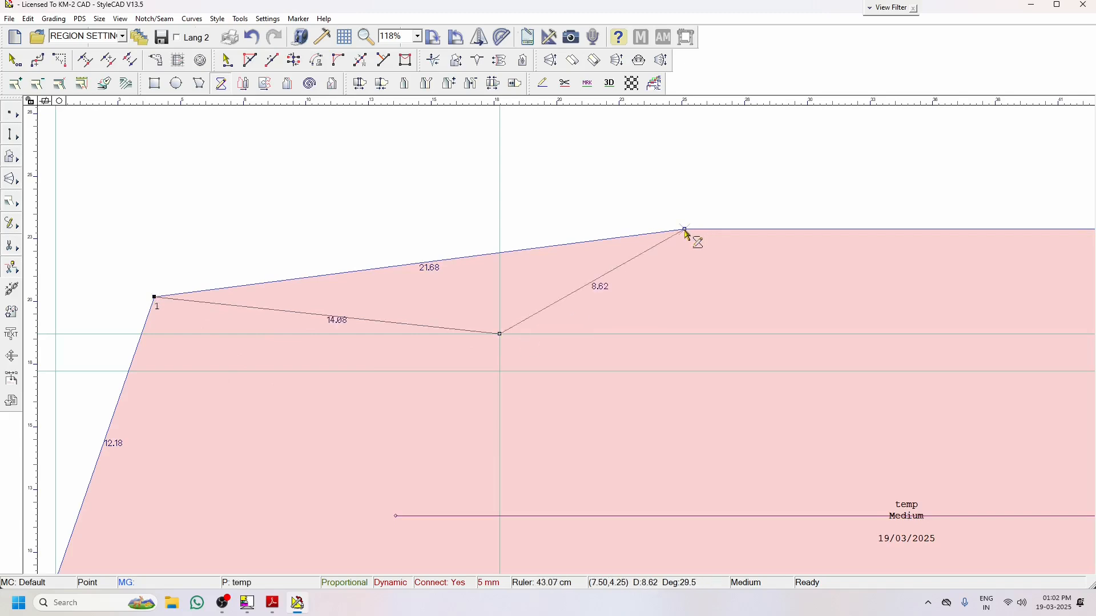
left_click(500, 371)
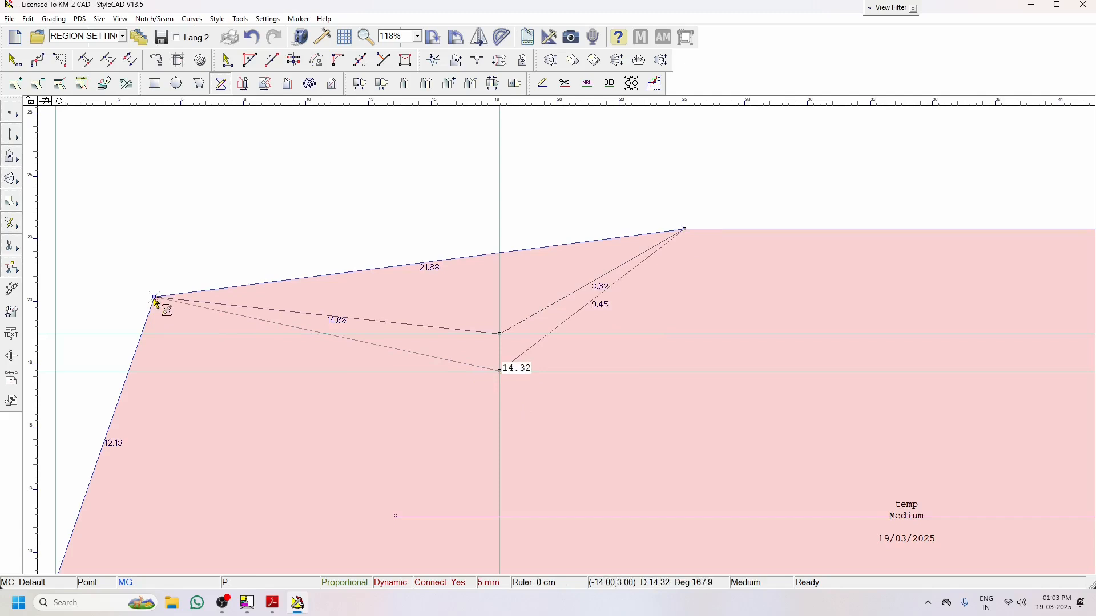
left_click(155, 298)
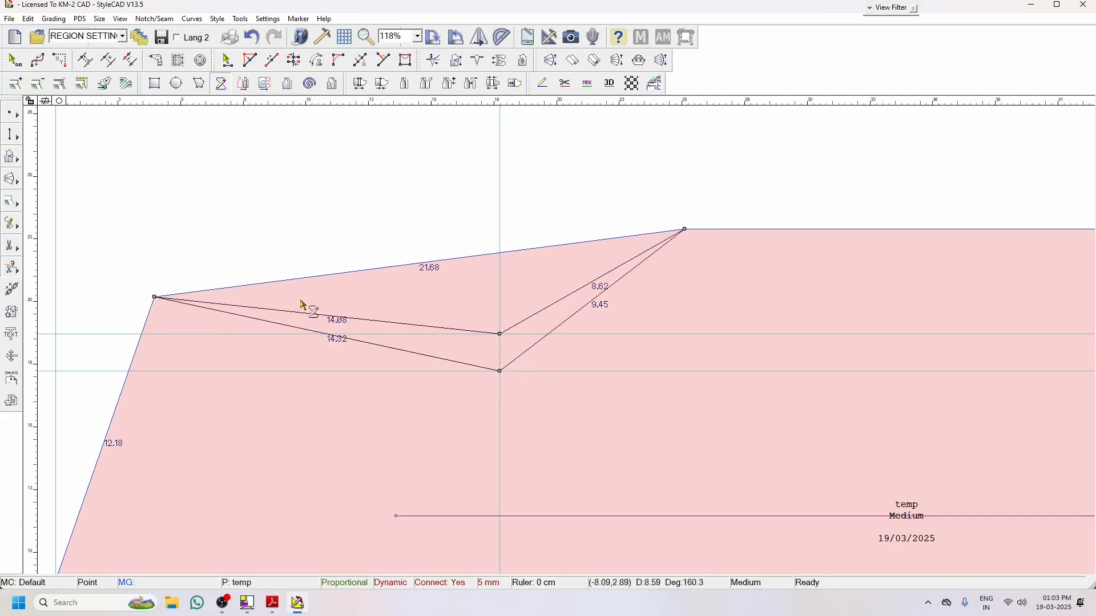
Draw an open five-point bezier polyline about 5.8 cm long in the empty area above the piece
left_click(197, 167)
left_click(220, 161)
left_click(246, 150)
left_click(276, 145)
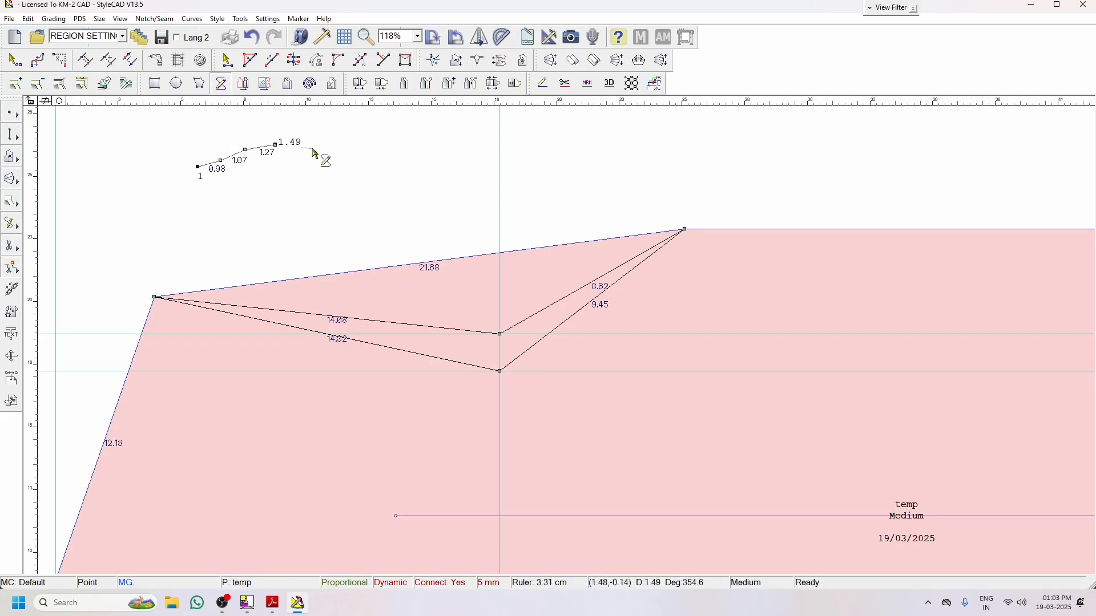
double_click(312, 195)
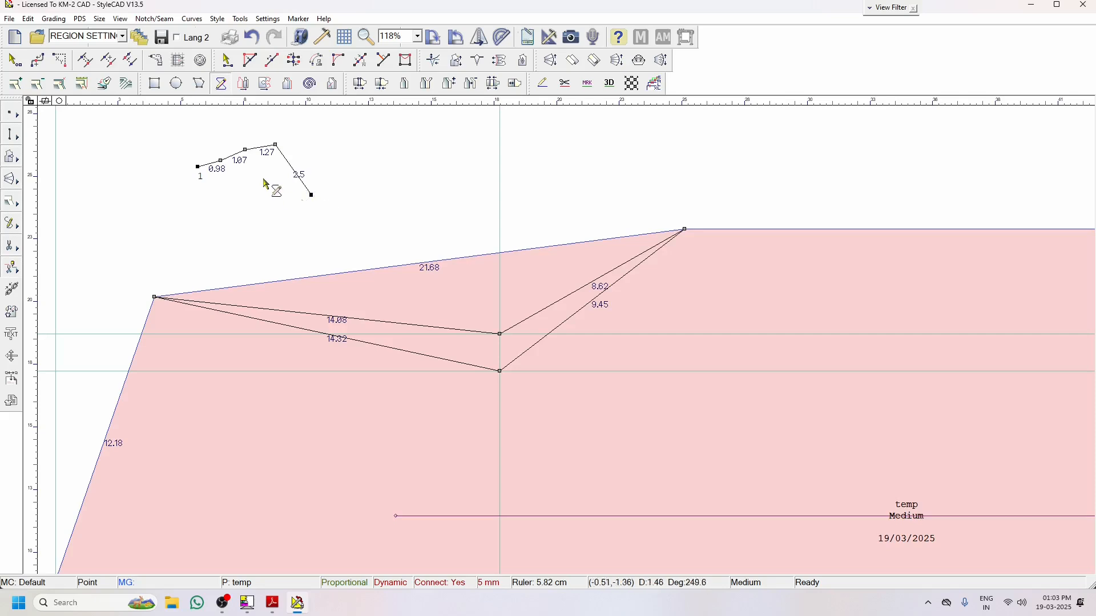
Delete the open five-point polyline in the empty area above the piece
left_click_drag(183, 129, 352, 225)
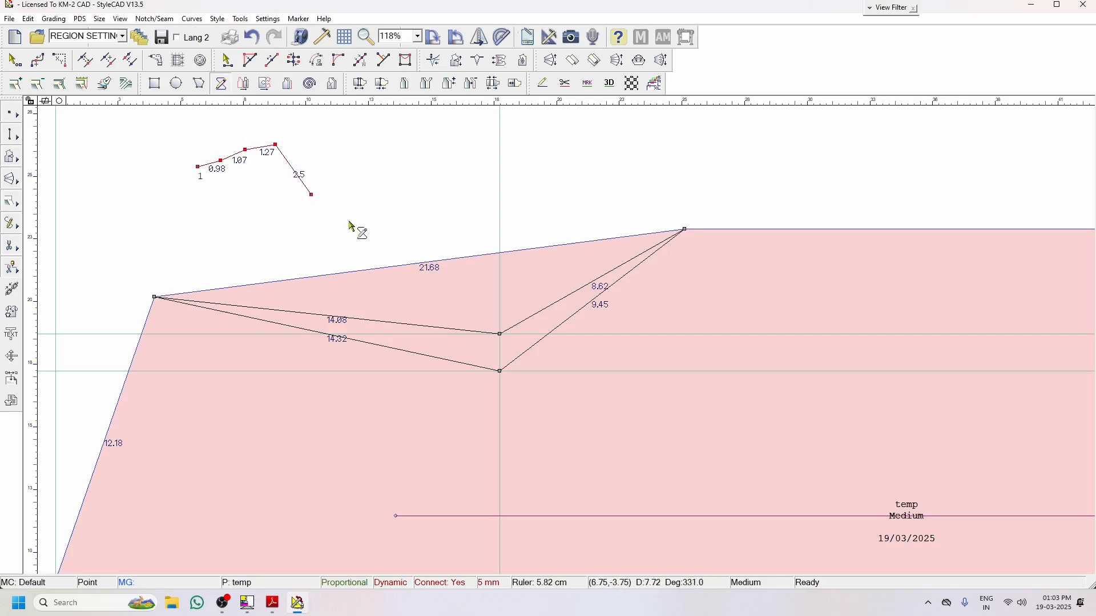
key("Delete")
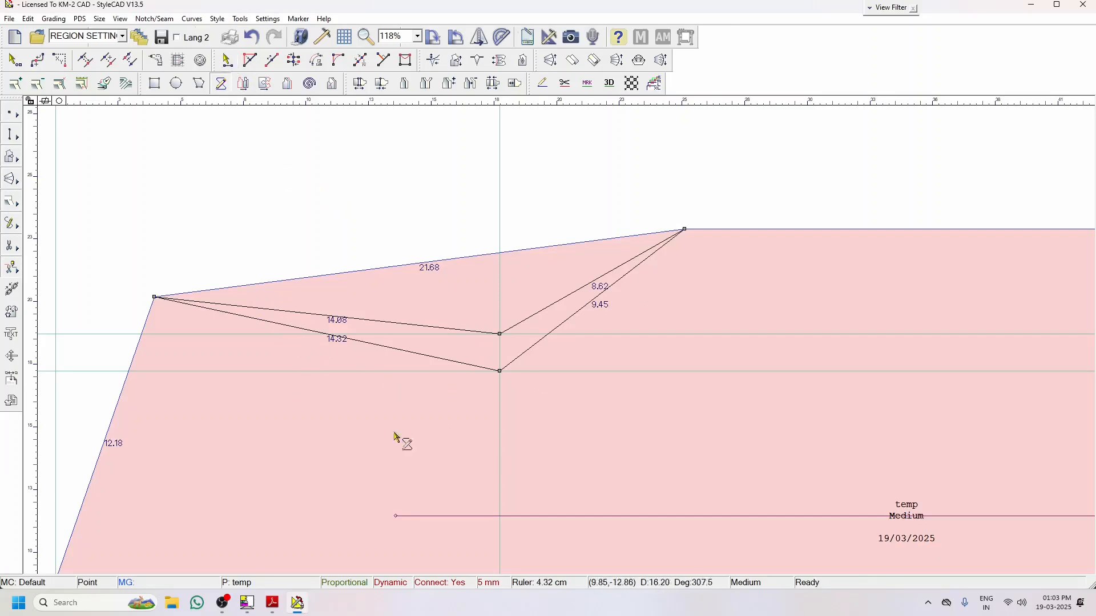
Smooth both bezier polylines into curves at their 19 cm and 17.5 cm guide intersections
left_click(226, 60)
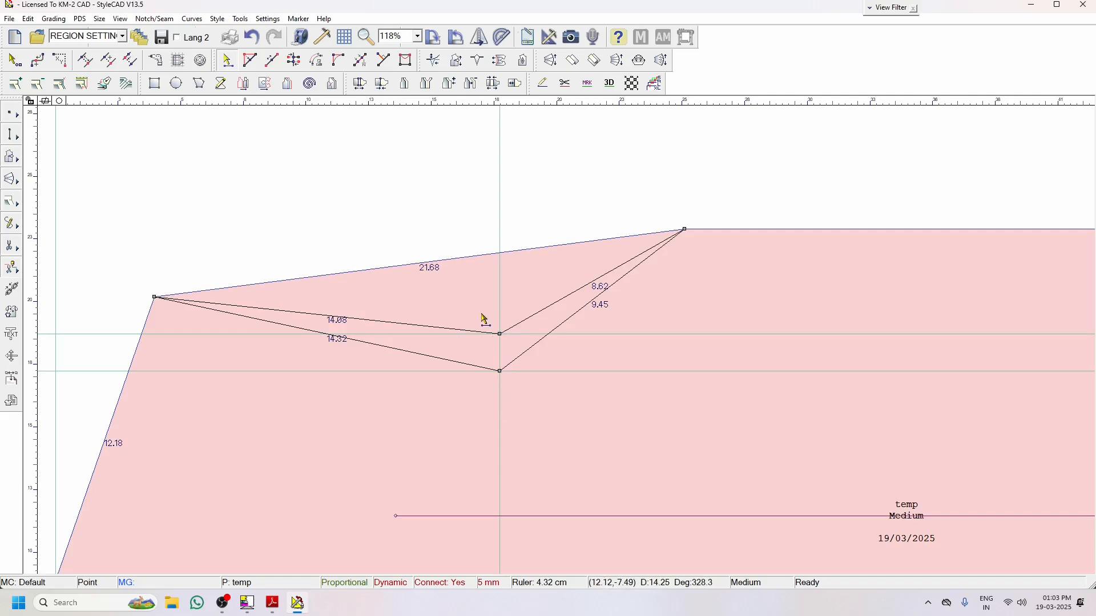
left_click_drag(469, 315, 534, 407)
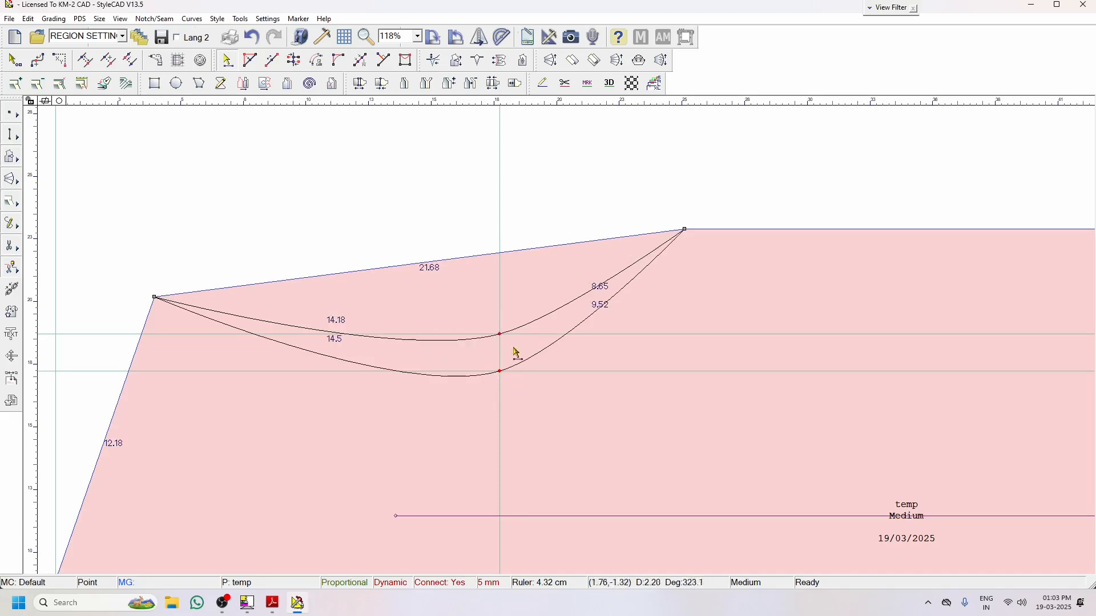
left_click_drag(645, 290, 633, 289)
left_click(252, 37)
Round the lower and upper curve segments ending at the top-edge point to about 10.8 cm and 9.7 cm, with horizontal tangents at the guide intersections
left_click(568, 323)
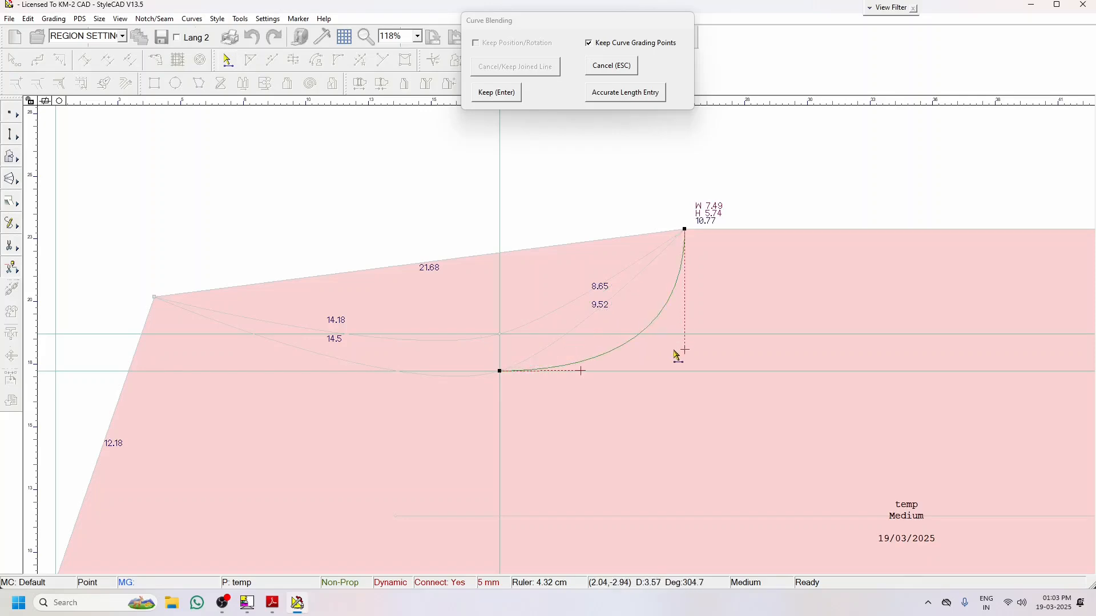
left_click(497, 94)
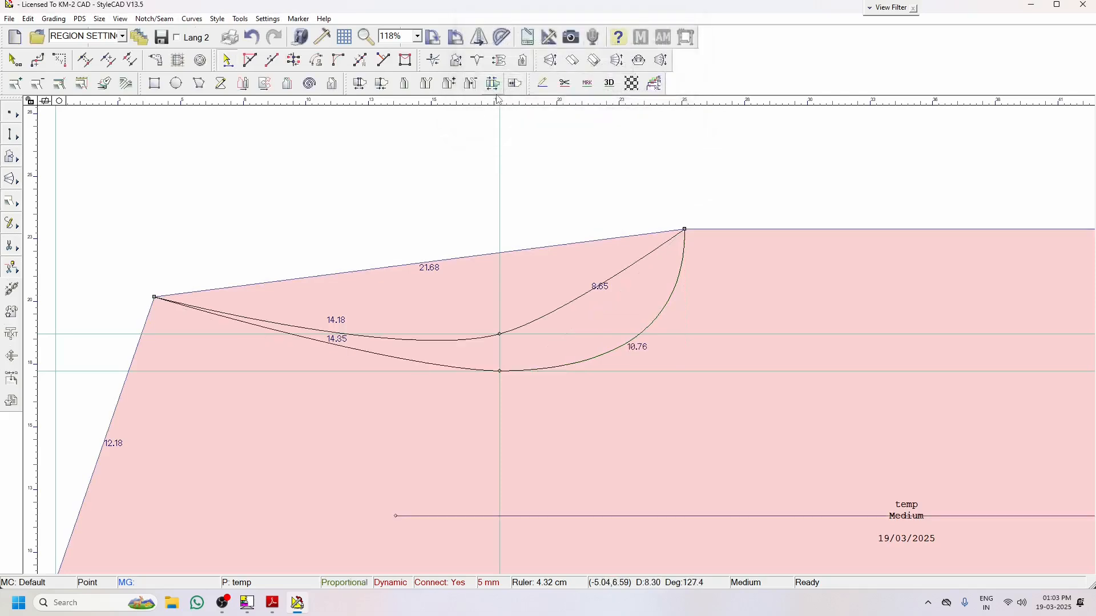
left_click(596, 283)
left_click(564, 300)
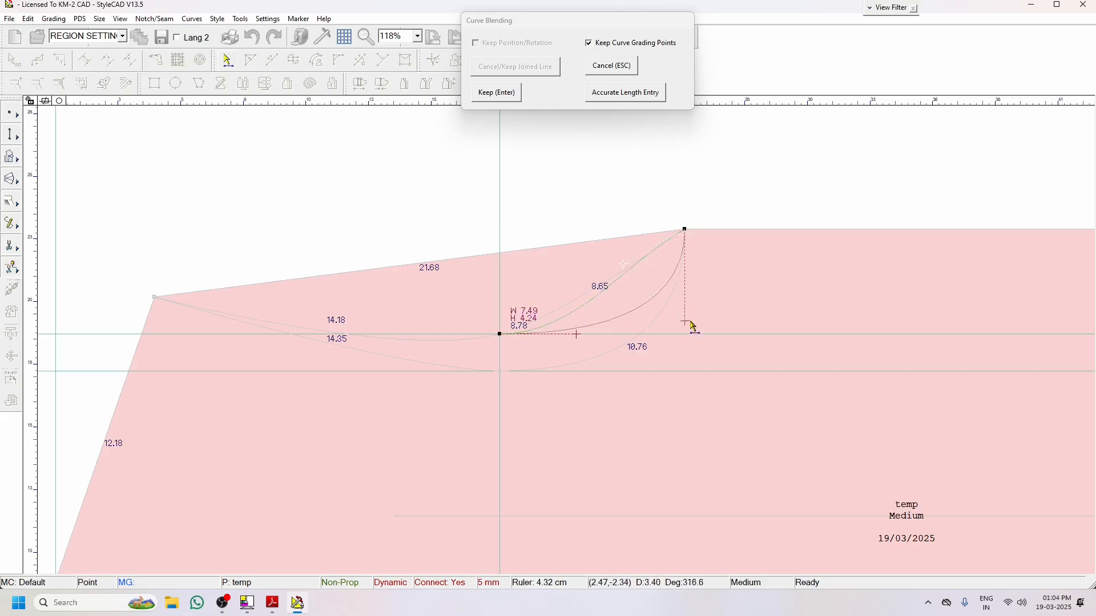
left_click(496, 93)
Draw a straight bezier line about 14.2 cm long from the 9 cm bottom-edge point to the leftmost corner point
scroll(625, 363, "down", 3)
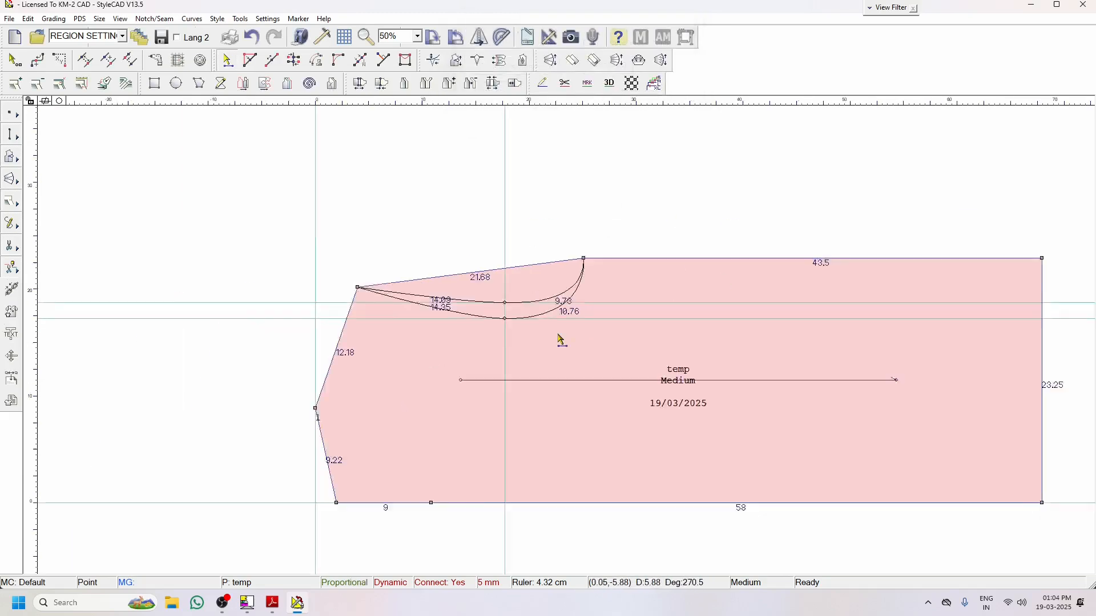
scroll(562, 341, "up", 1)
left_click(221, 83)
left_click(548, 364)
left_click(404, 247)
Blend the new diagonal line, mirrored across the bottom edge, into a rounded curve about 15.9 cm long
left_click(227, 60)
left_click_drag(495, 276, 461, 341)
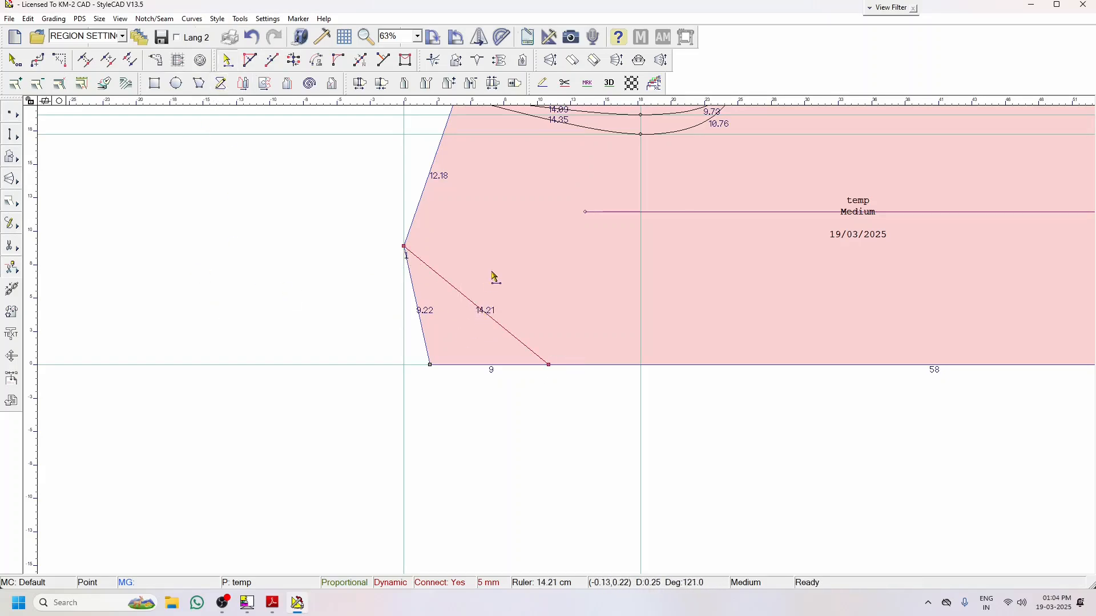
key("b")
key("b")
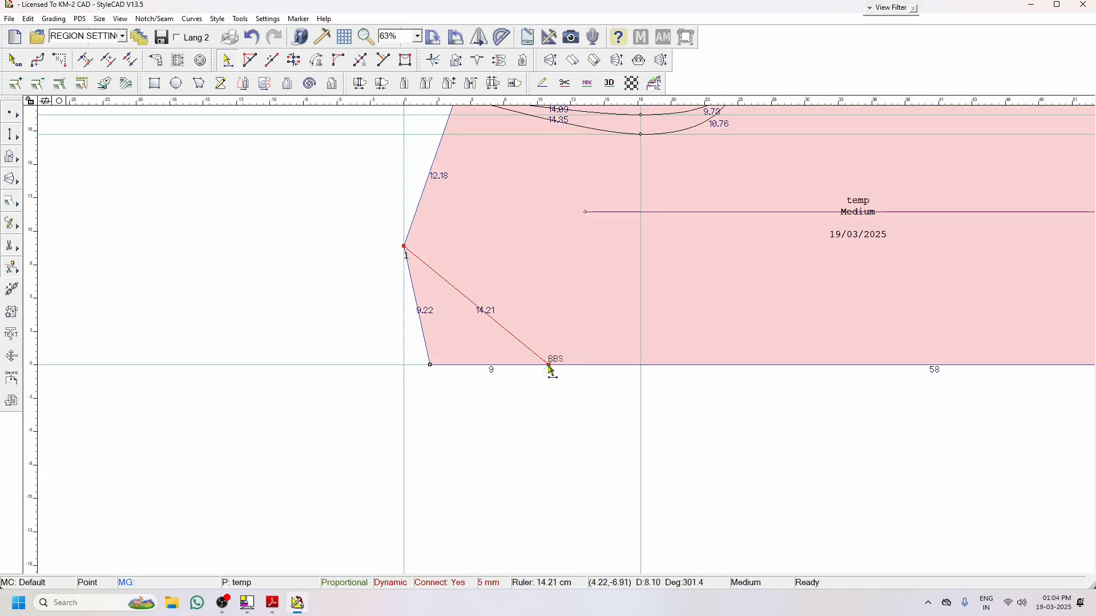
left_click(432, 368)
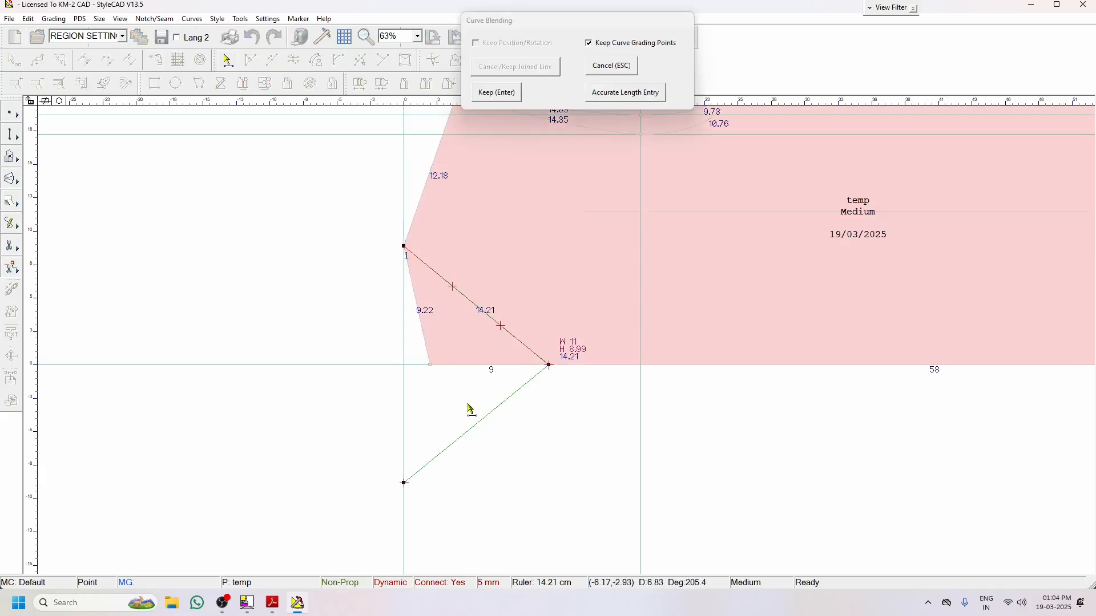
left_click_drag(500, 326, 549, 289)
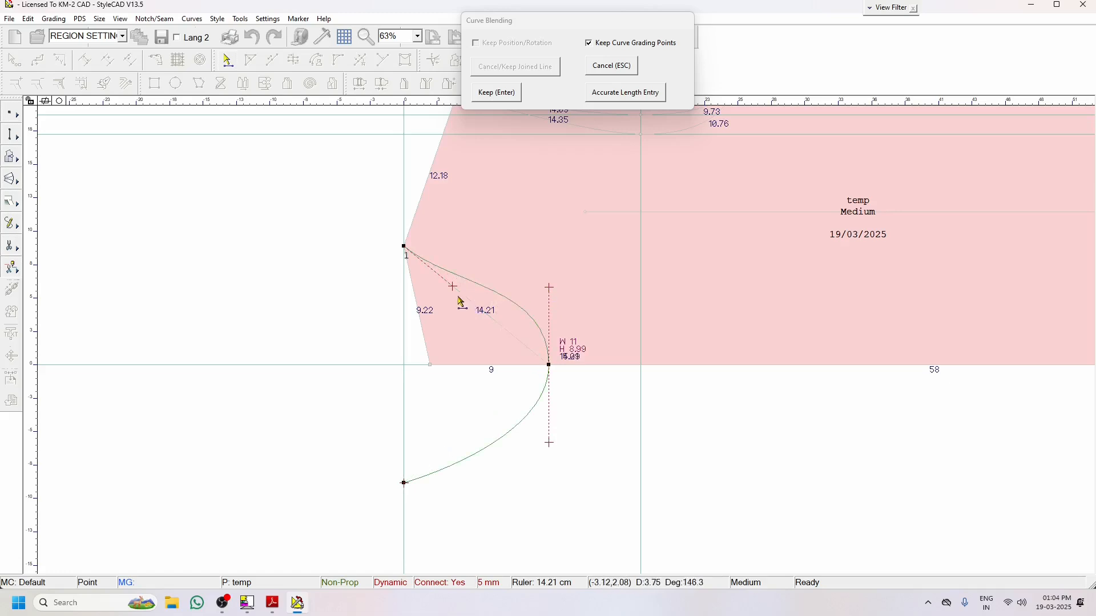
left_click_drag(452, 285, 489, 257)
left_click(496, 93)
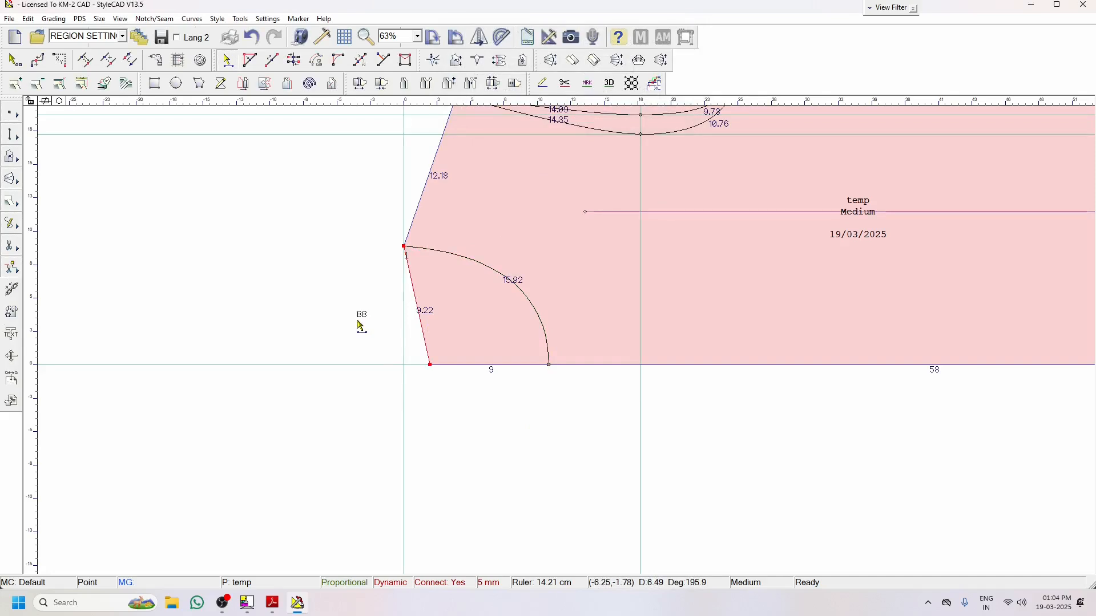
Blend the short 9.22 cm edge, mirrored across the bottom edge, into an inward curve about 9.6 cm long
left_click(430, 365)
left_click(549, 367)
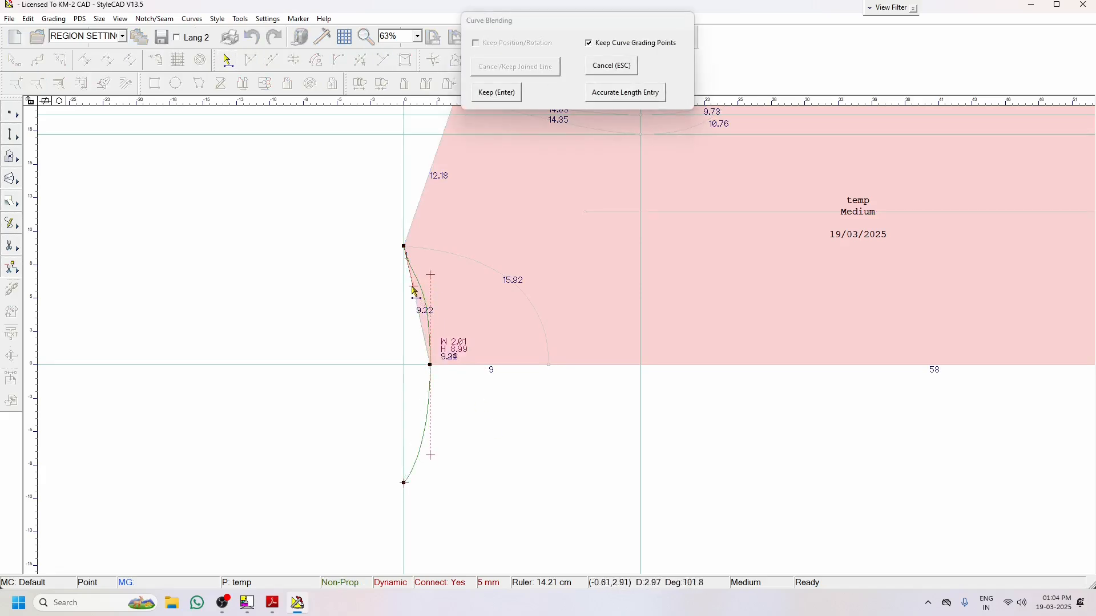
left_click(425, 263)
left_click(426, 264)
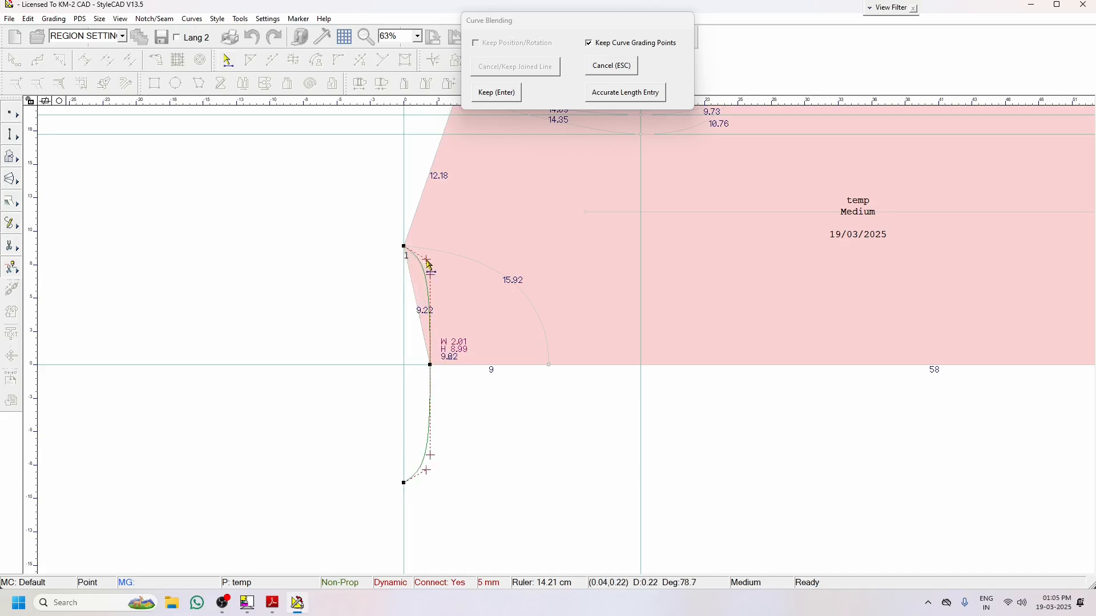
left_click(498, 97)
Create a parallel copy of the slanted 12.18 cm edge 1 cm inside the piece, and undo the extra copy placed outside
scroll(561, 391, "down", 3)
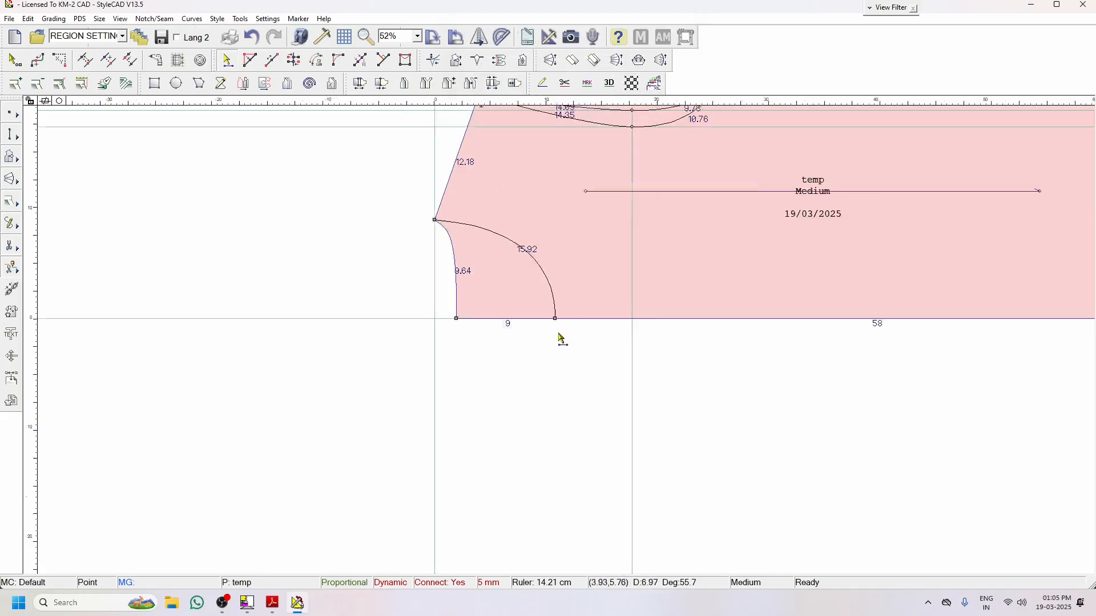
scroll(652, 262, "up", 1)
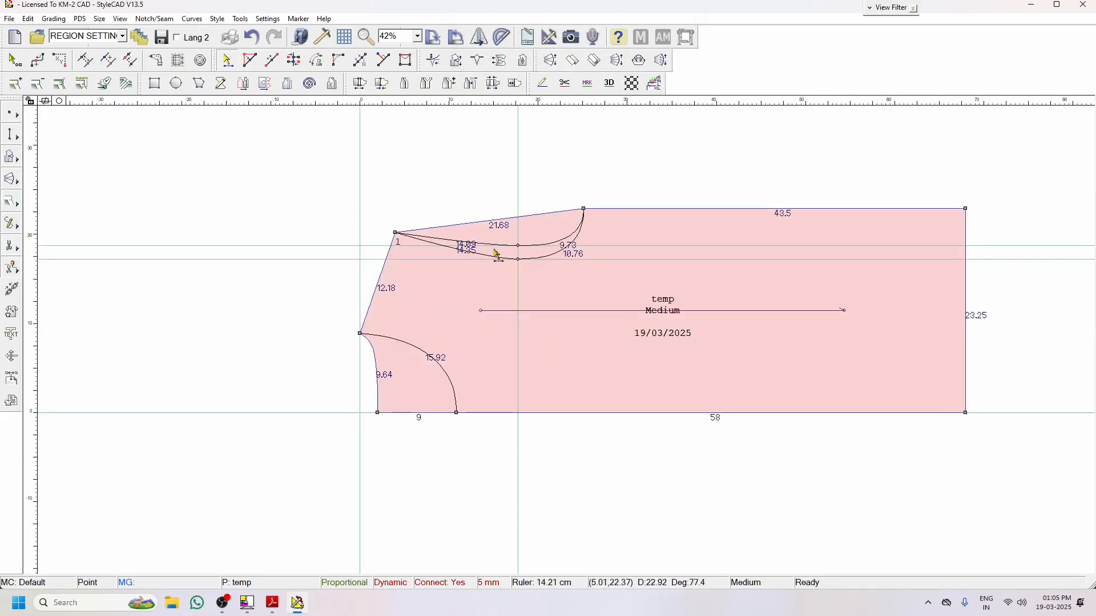
scroll(429, 275, "up", 3)
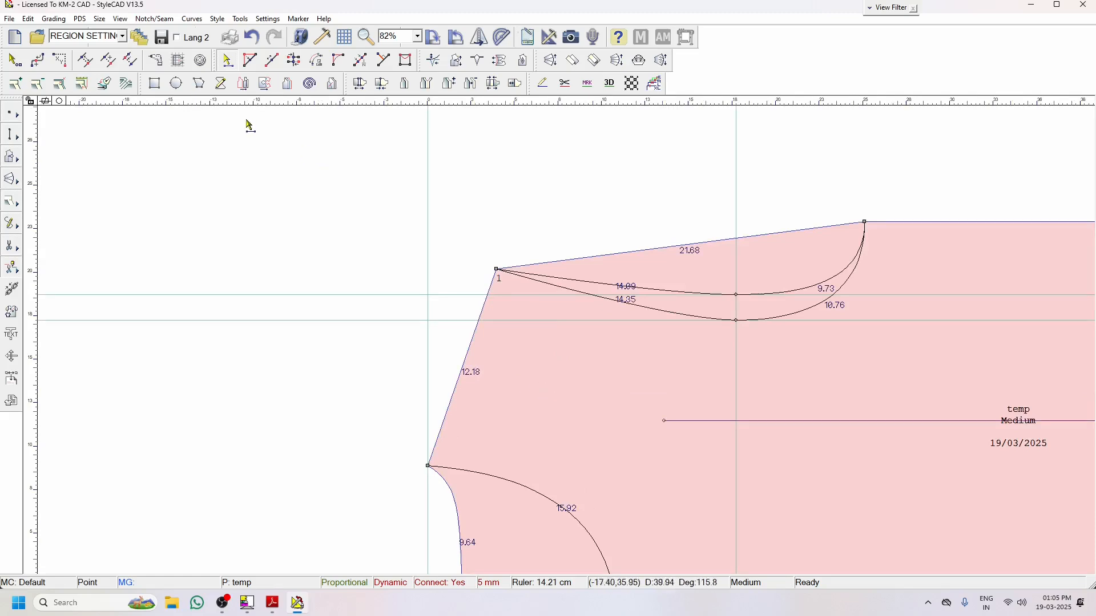
left_click(288, 86)
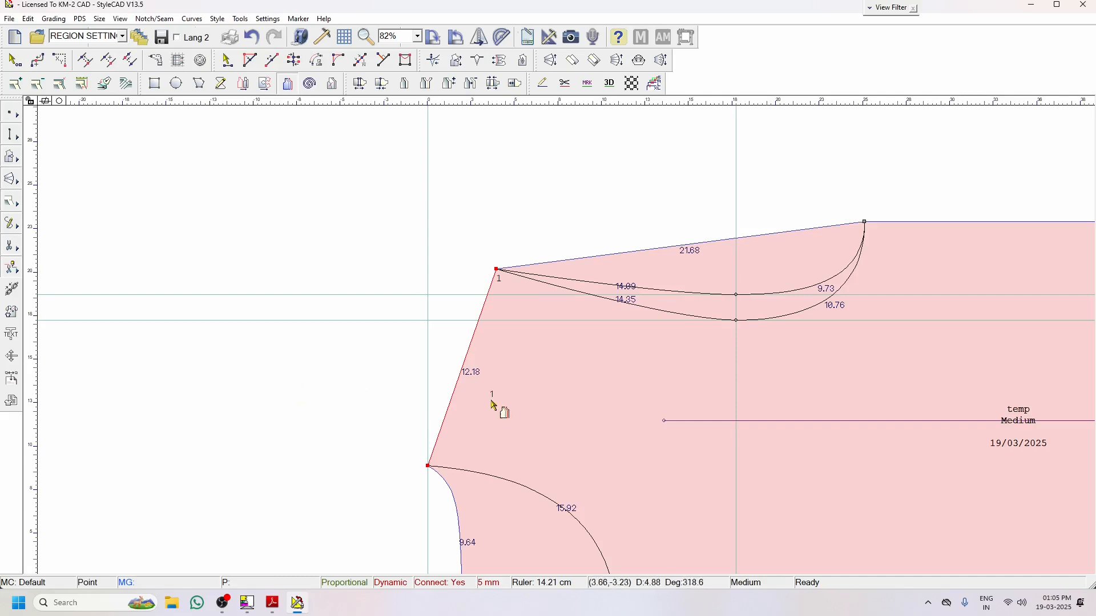
left_click(508, 394)
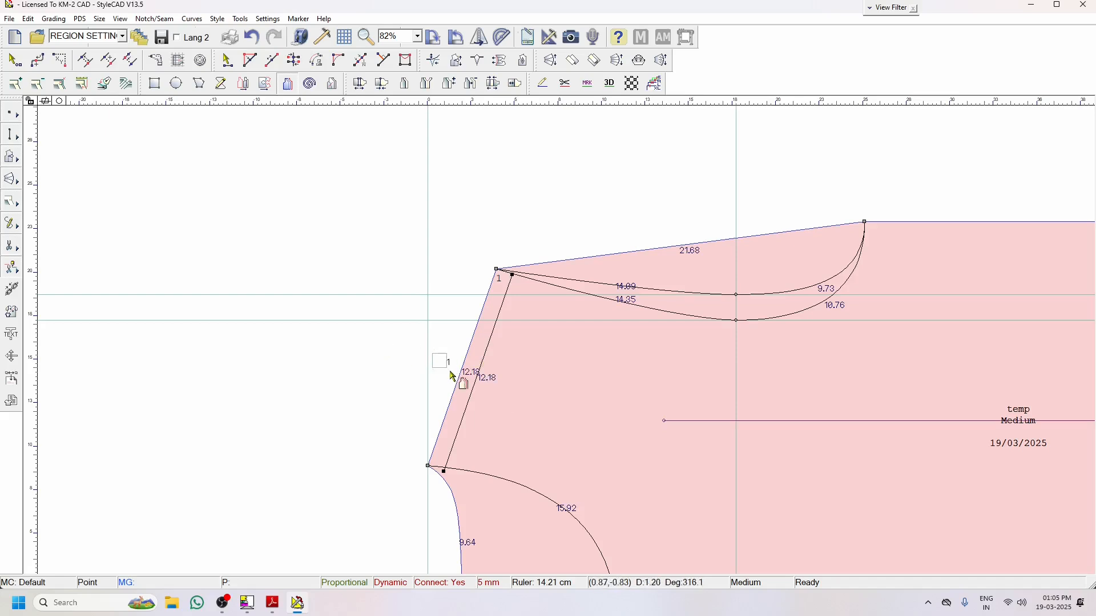
left_click(432, 374)
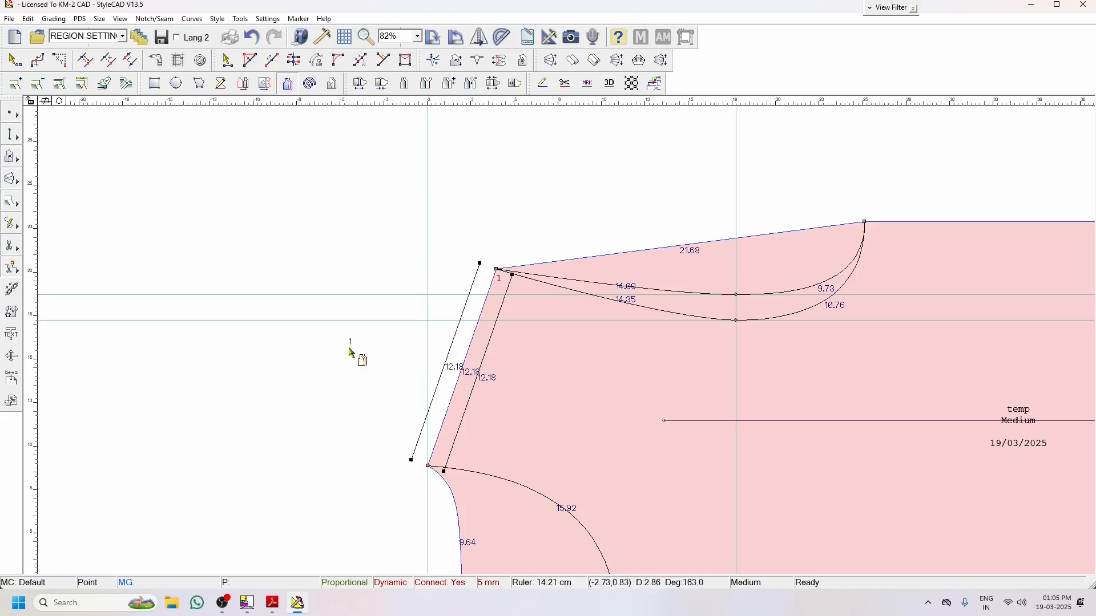
left_click(252, 38)
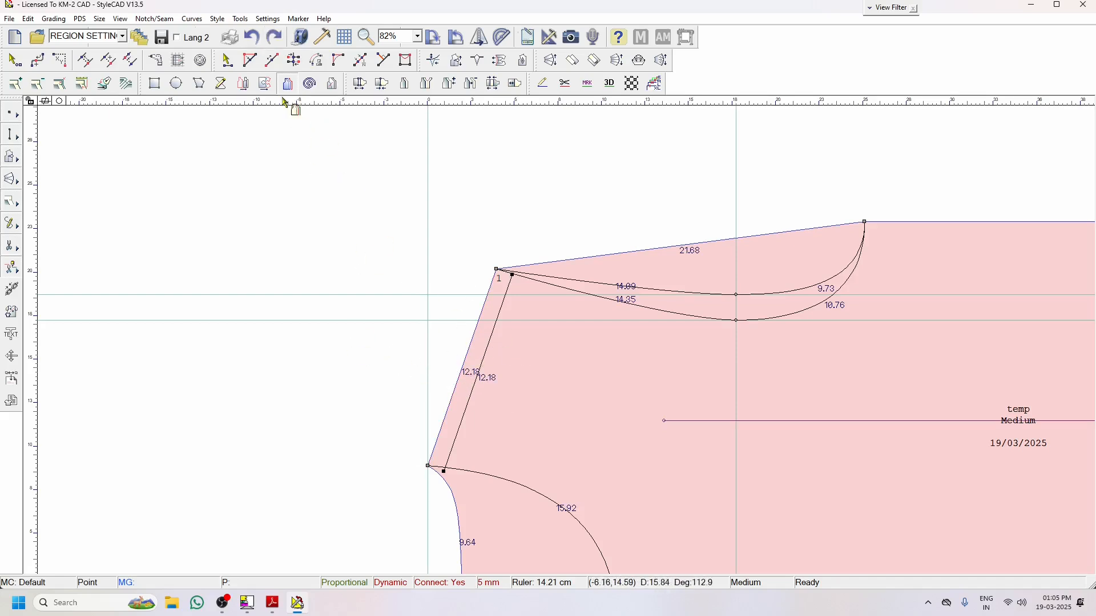
Extend the upper end of the inner parallel line to the lower of the two armhole curves
left_click(294, 60)
scroll(559, 340, "up", 1)
scroll(559, 339, "up", 8)
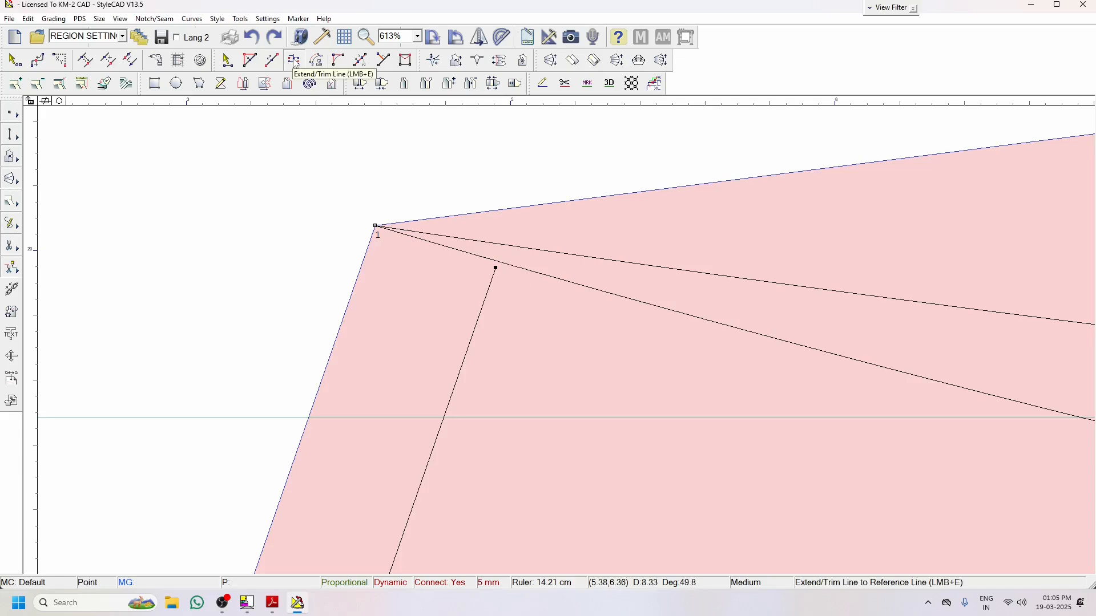
left_click_drag(439, 341, 475, 399)
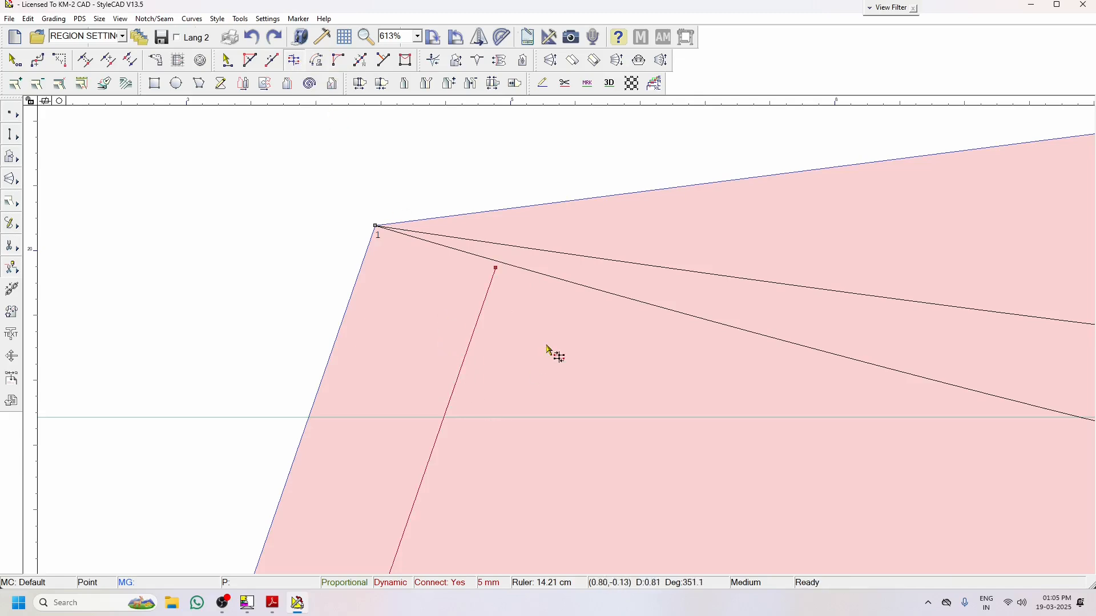
left_click(552, 279)
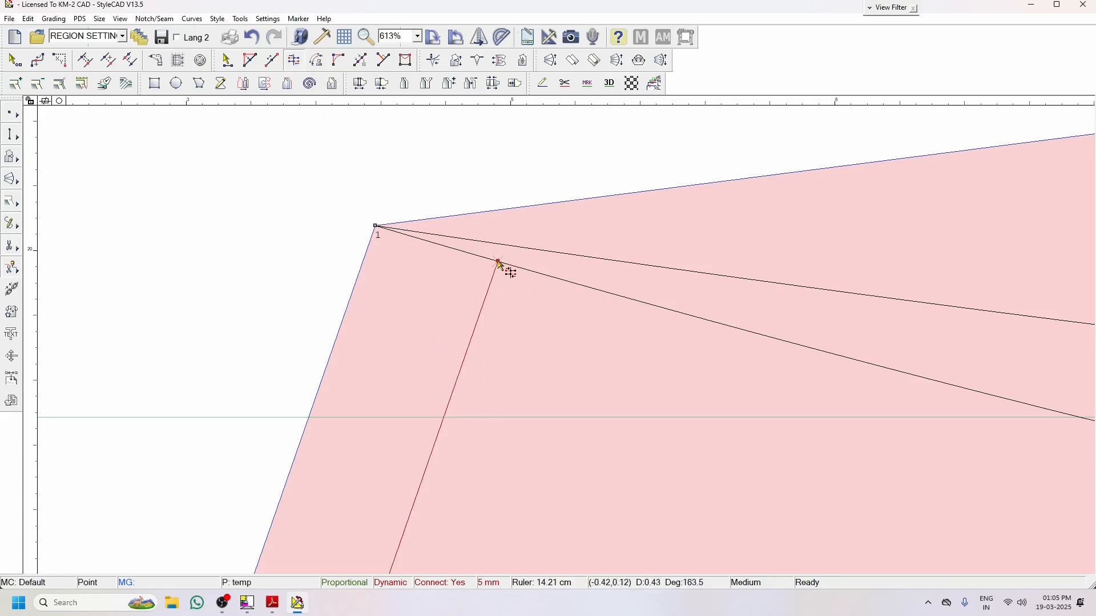
Trim the lower end of the inner parallel line to the large rounded neckline curve
scroll(506, 265, "down", 9)
scroll(514, 534, "up", 7)
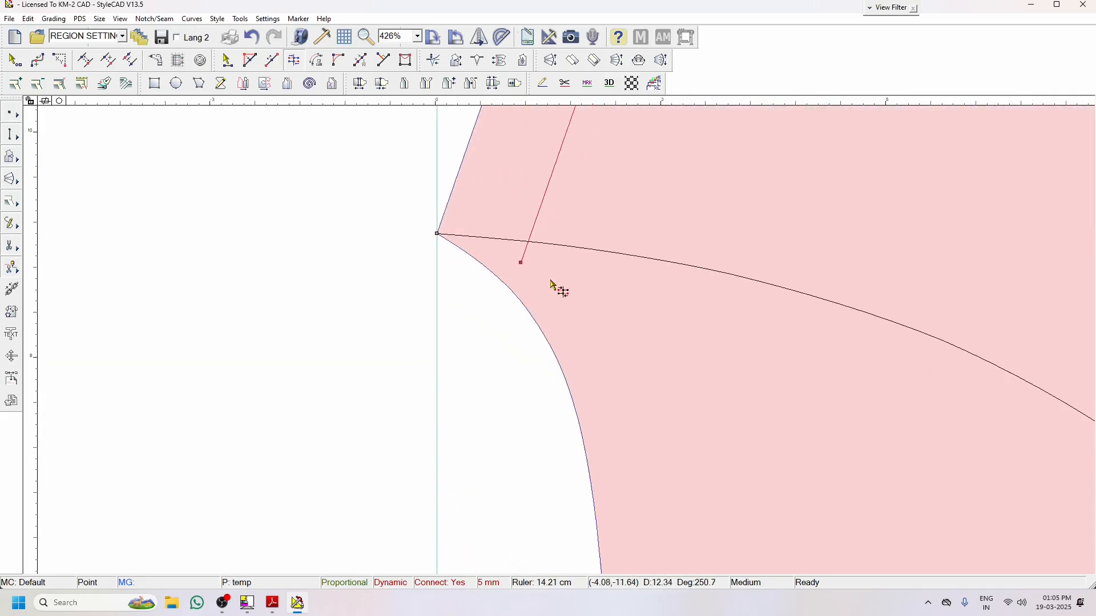
scroll(565, 321, "up", 2)
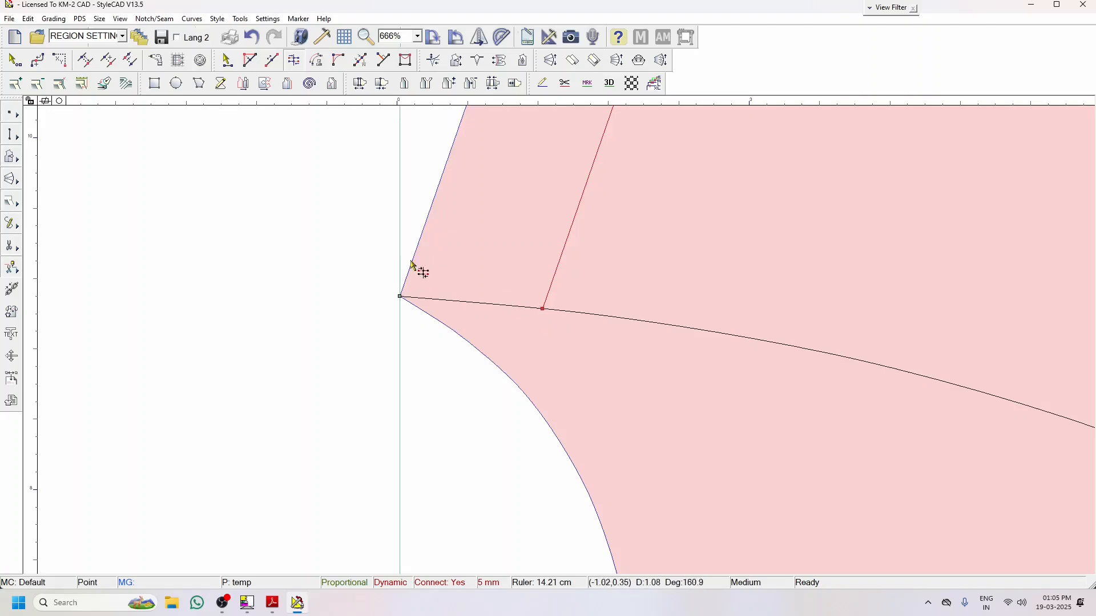
left_click(318, 253)
Join the parallel line's ends into the neckline and lower armhole curves, splitting both curves at those points
scroll(623, 340, "down", 8)
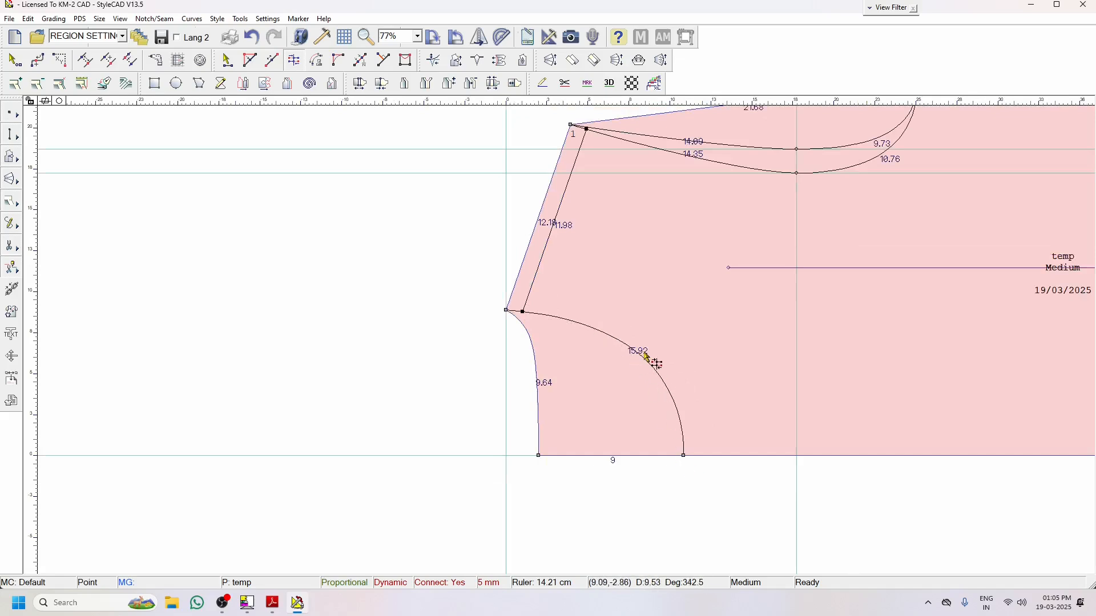
scroll(565, 346, "up", 5)
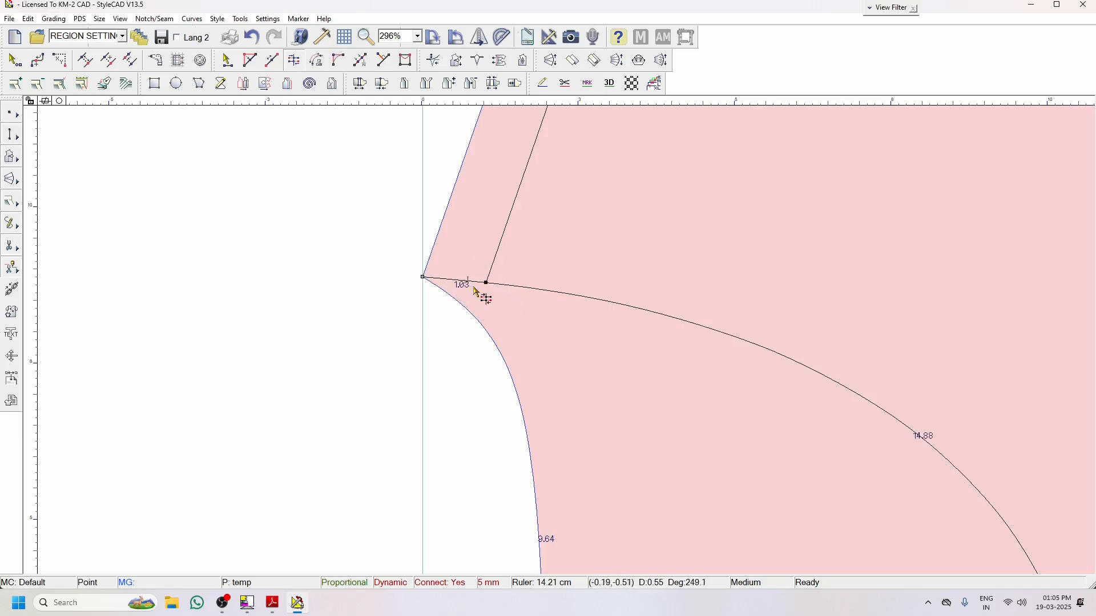
scroll(482, 296, "down", 5)
scroll(560, 337, "up", 6)
scroll(575, 335, "up", 3)
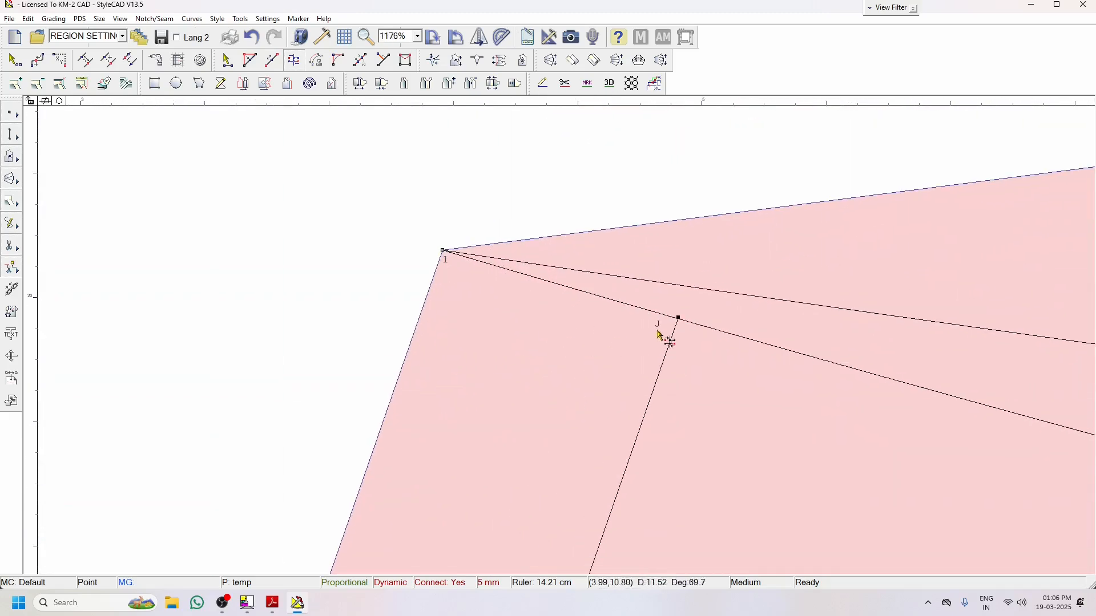
scroll(612, 425, "down", 5)
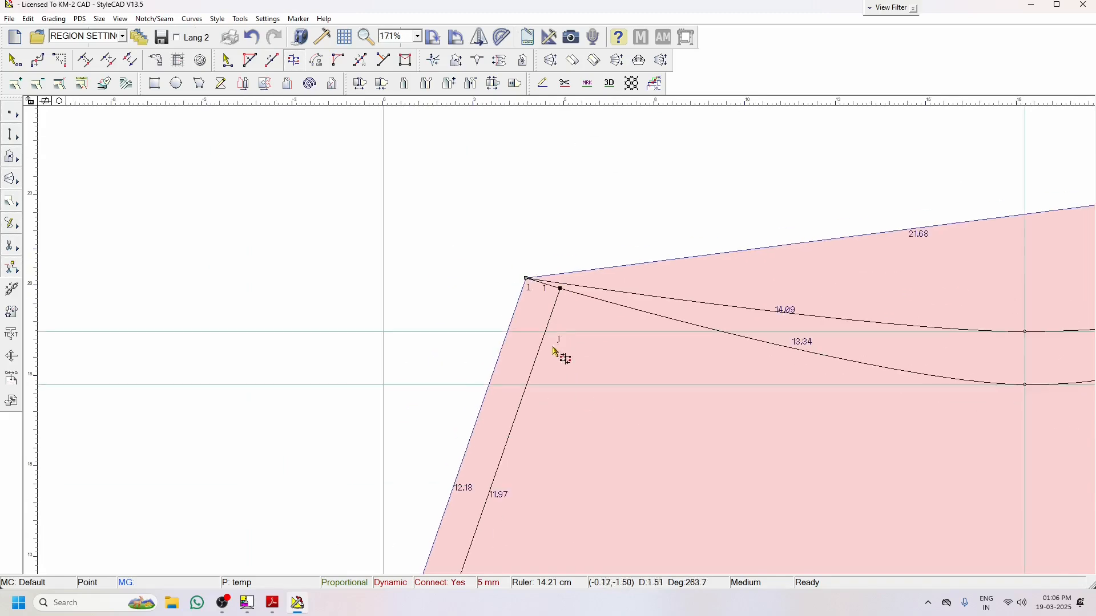
Flip the inner parallel line and its two short end segments outward across the slanted 12.18 cm shoulder edge
scroll(497, 420, "down", 3)
scroll(580, 286, "up", 2)
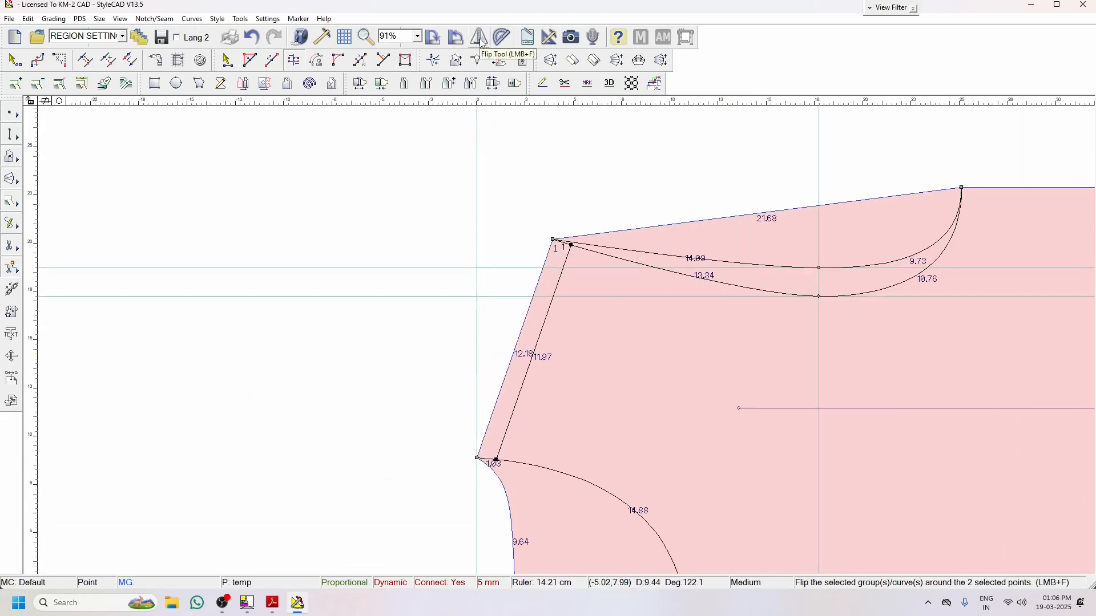
scroll(559, 338, "up", 3)
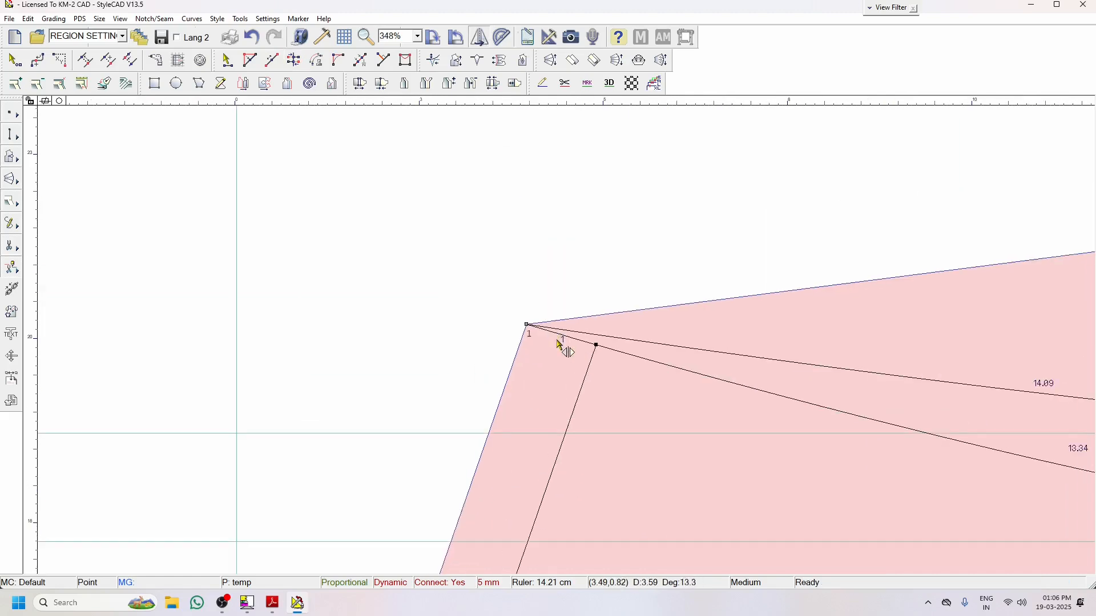
scroll(559, 341, "up", 1)
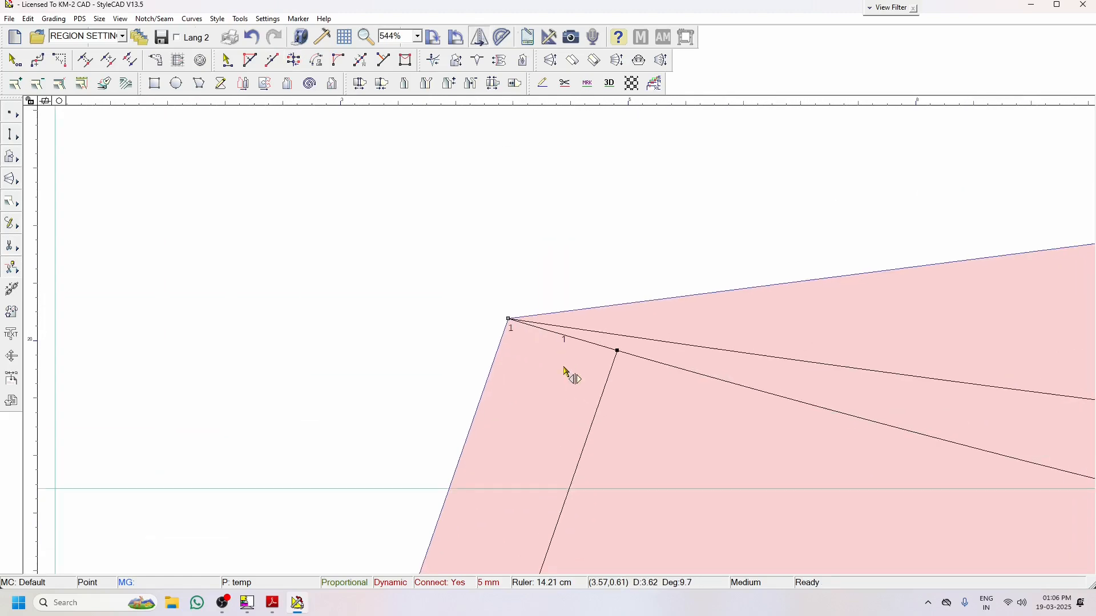
left_click(580, 344)
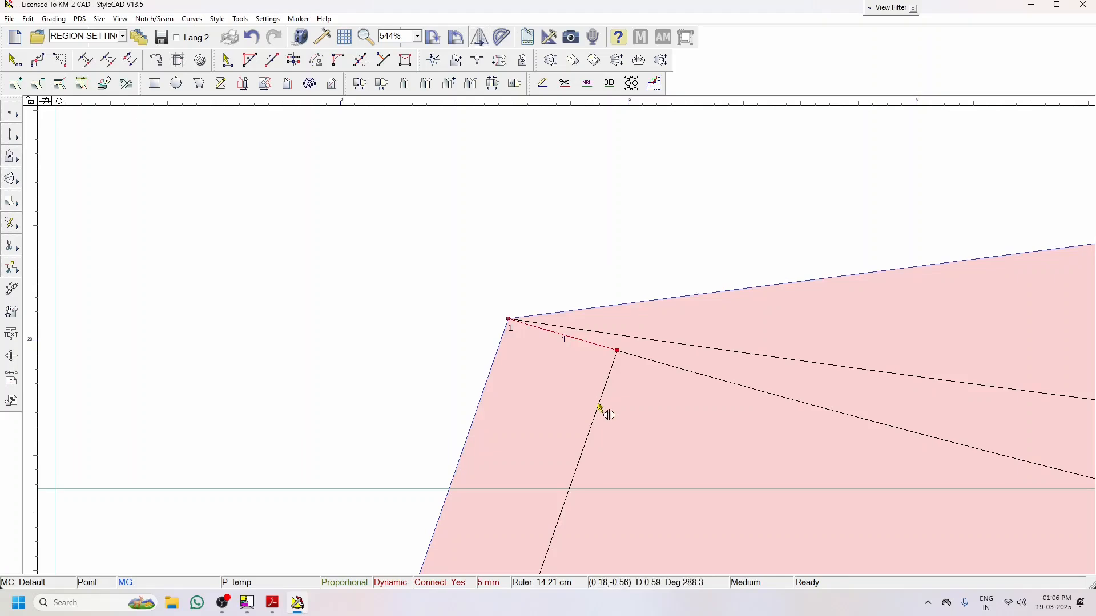
scroll(565, 346, "down", 4)
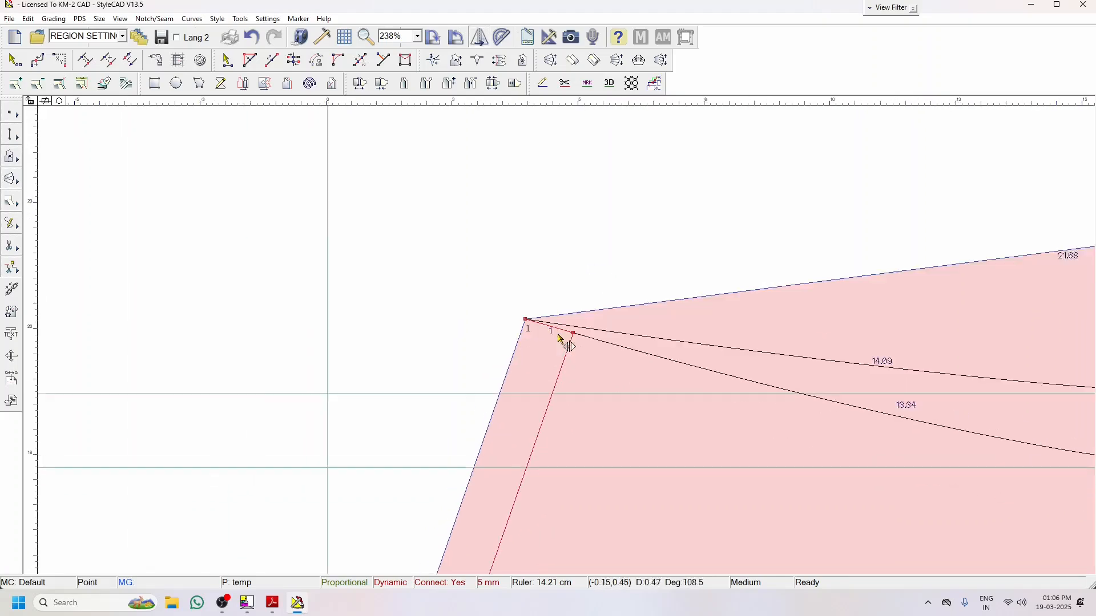
scroll(534, 409, "up", 2)
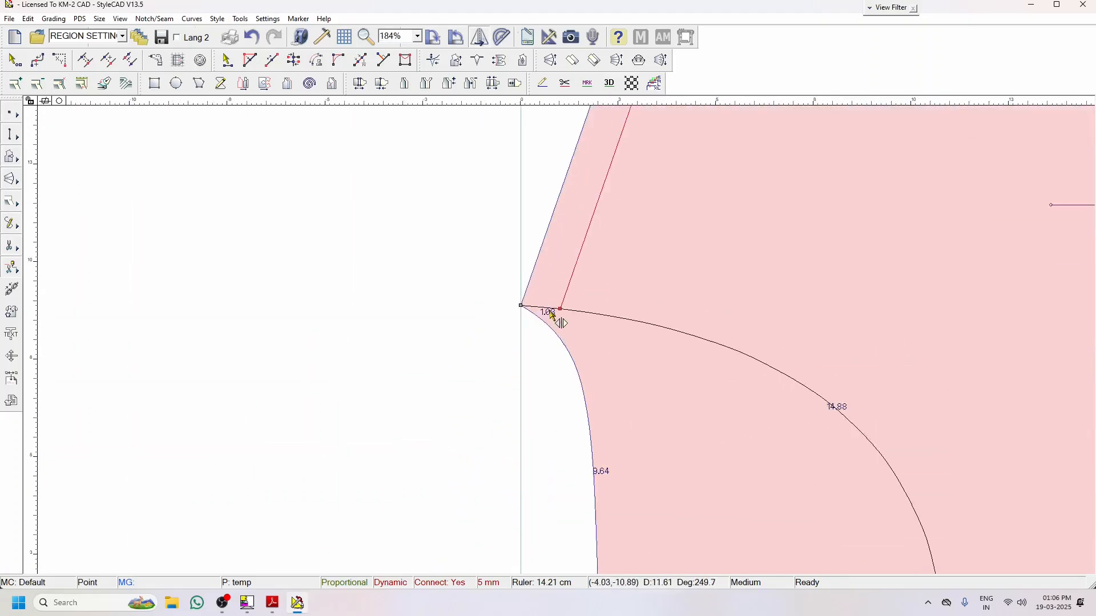
scroll(587, 214, "down", 4)
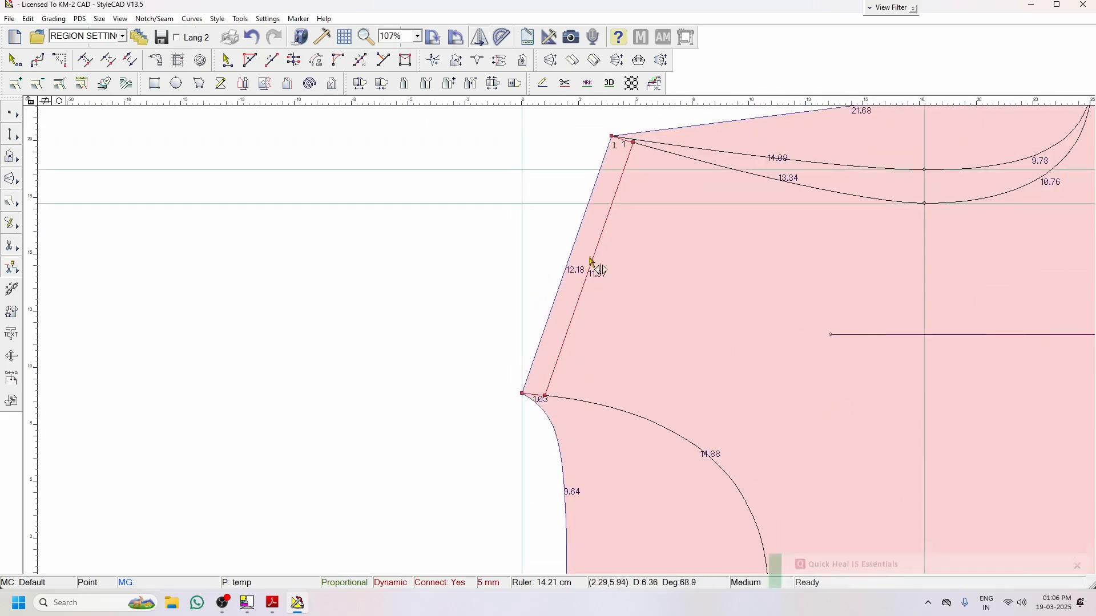
scroll(594, 252, "up", 2)
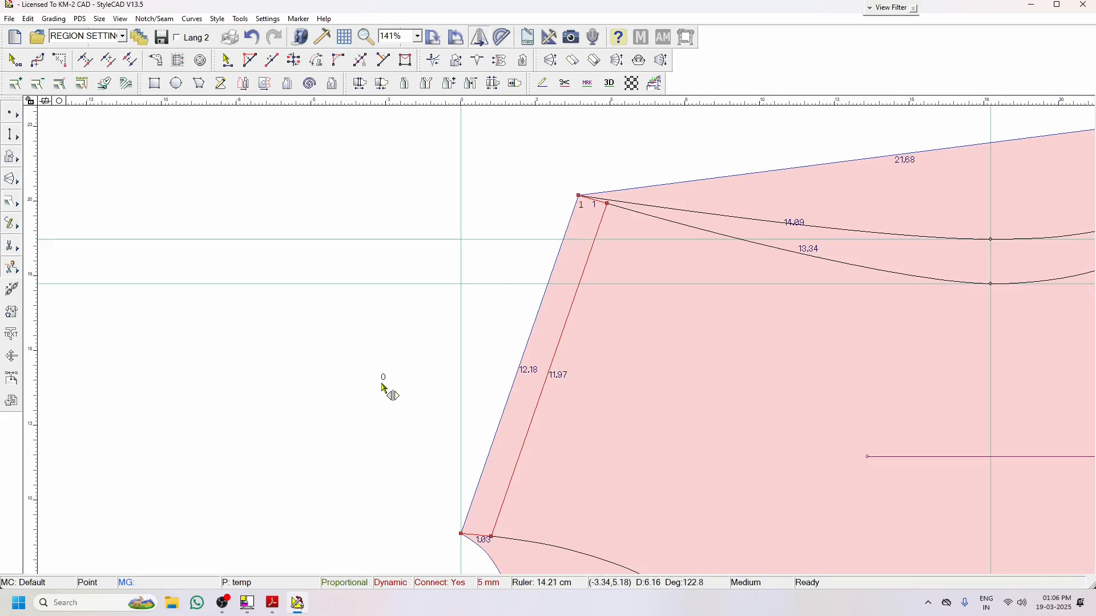
left_click(462, 535)
left_click(578, 196)
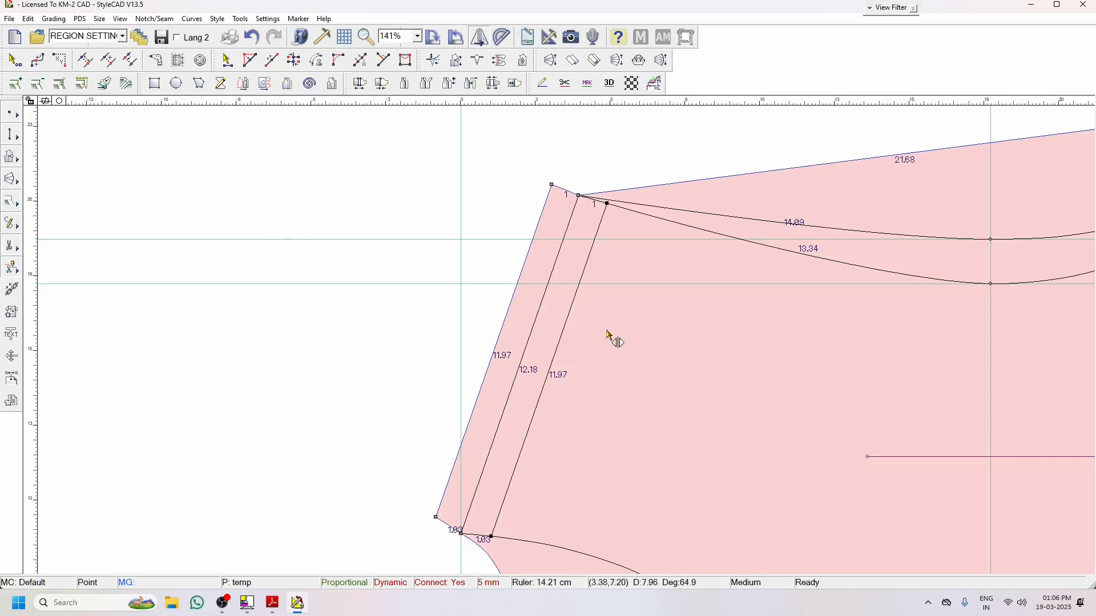
Extract the front piece bounded by the large neckline curve, inner shoulder line and lower armhole curve, and place it clear of the draft
scroll(569, 345, "down", 5)
scroll(563, 340, "up", 1)
scroll(561, 339, "down", 1)
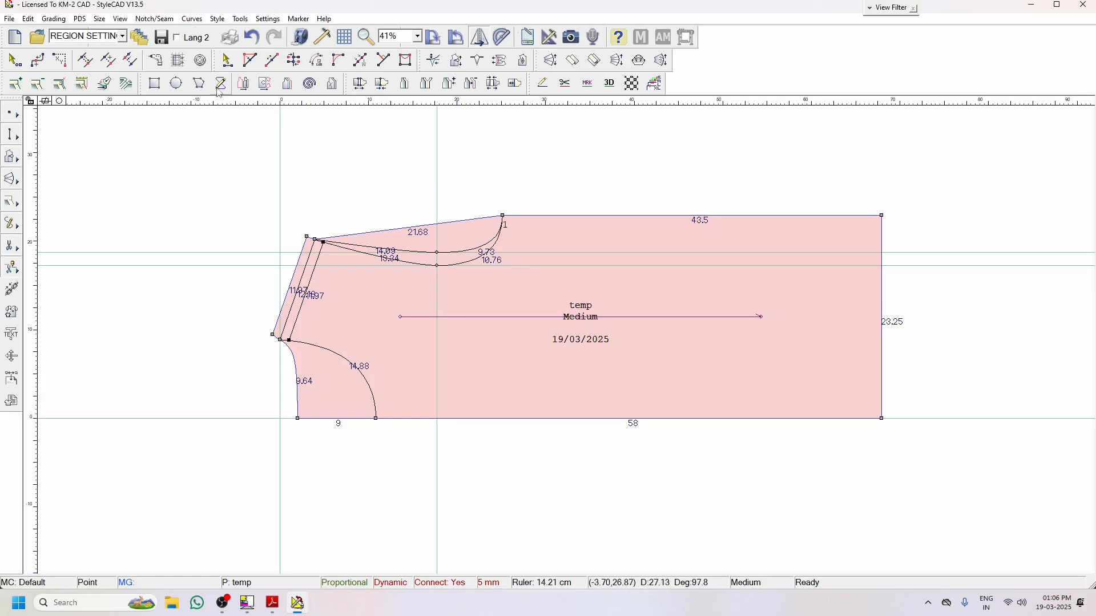
left_click(244, 85)
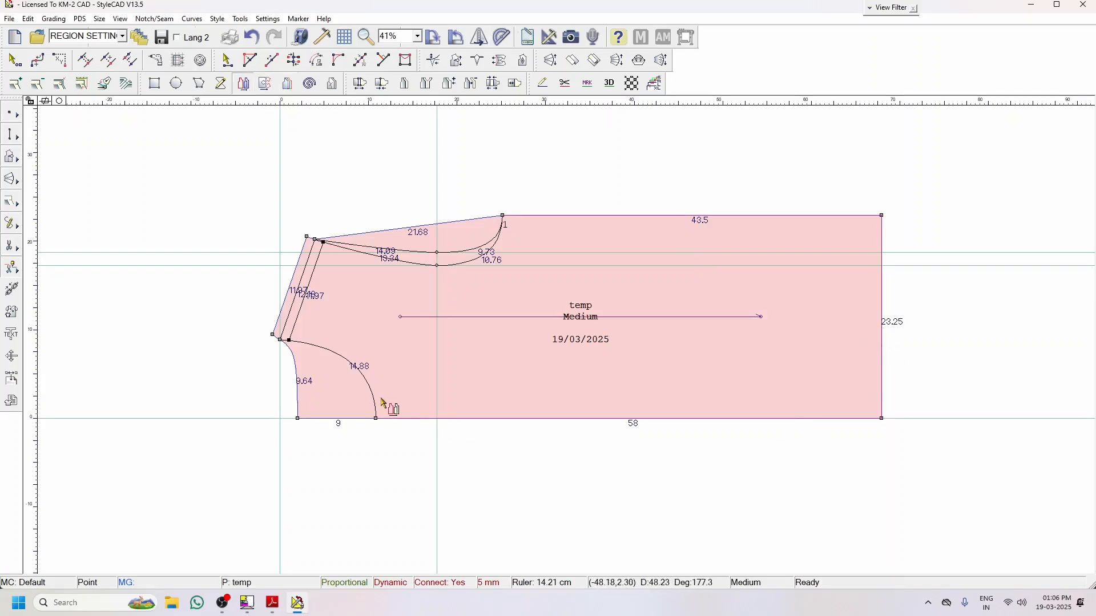
scroll(322, 342, "up", 5)
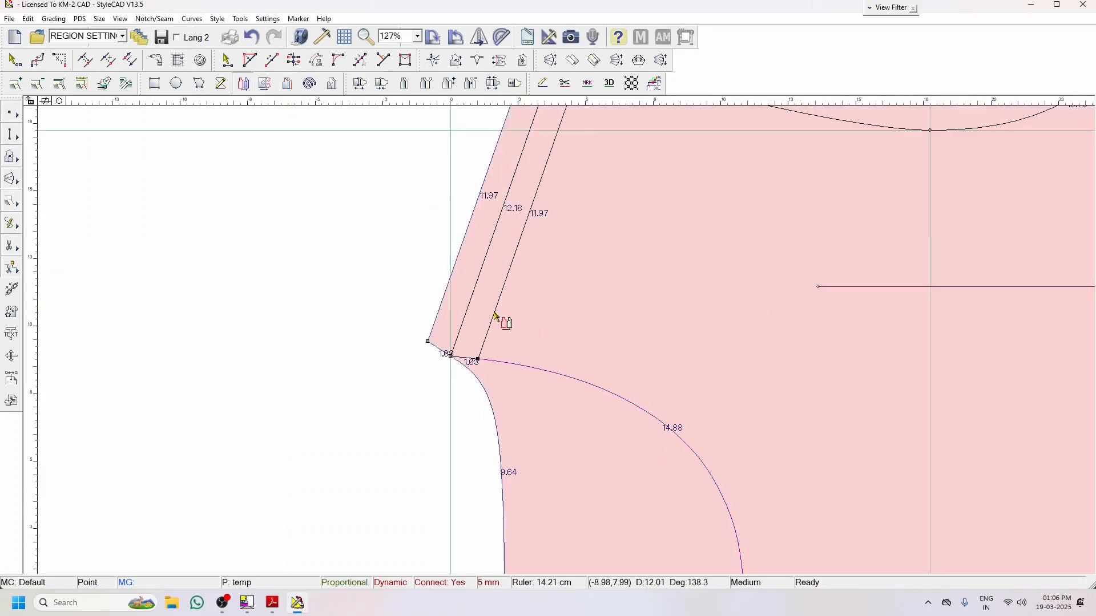
scroll(571, 337, "down", 3)
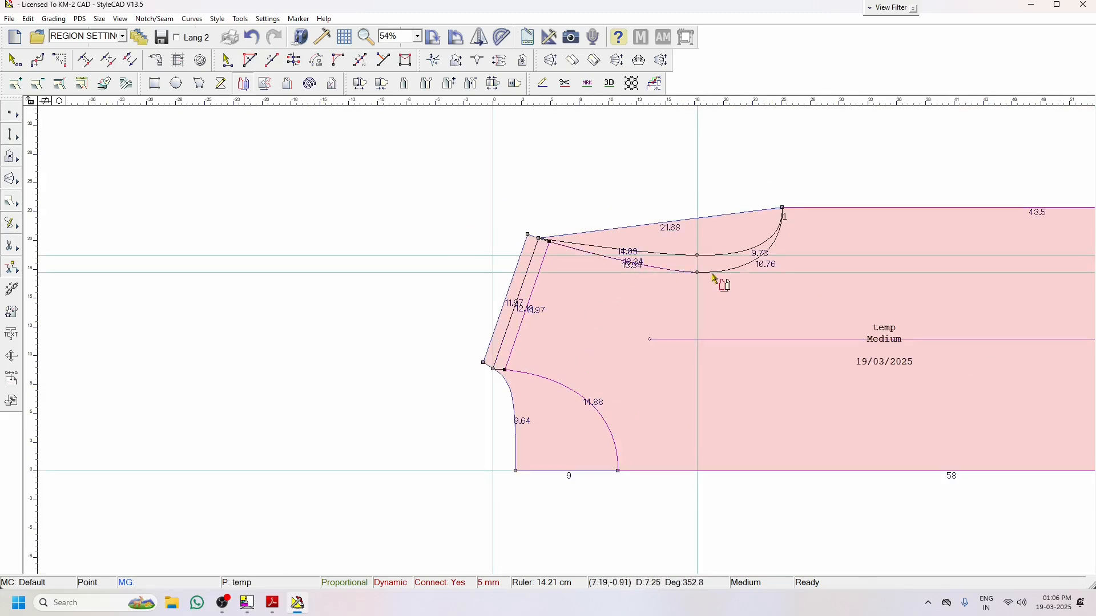
scroll(718, 275, "down", 3)
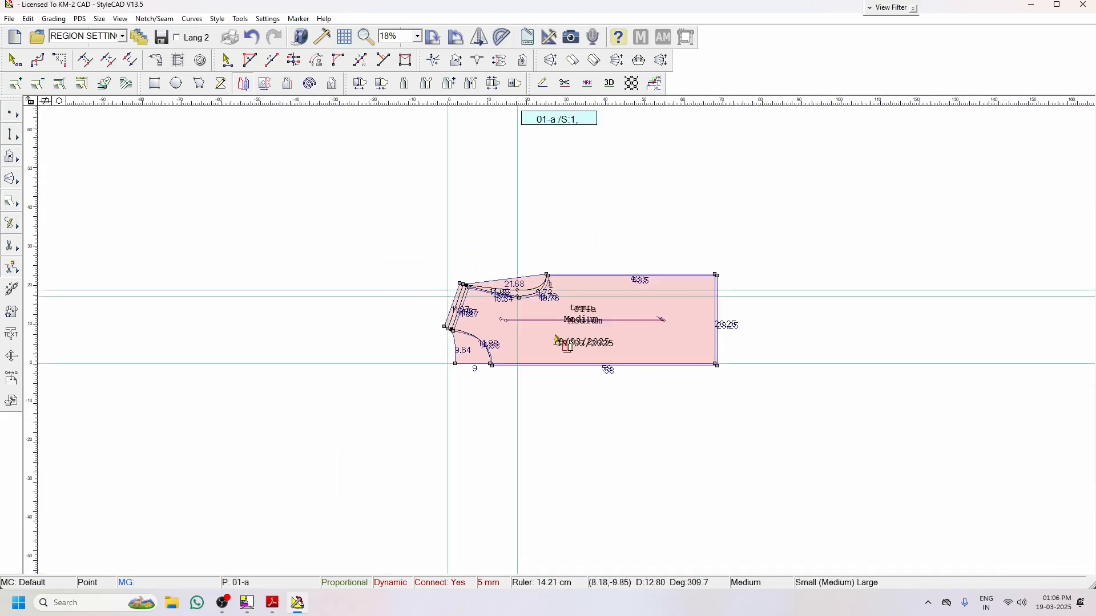
left_click_drag(545, 354, 674, 422)
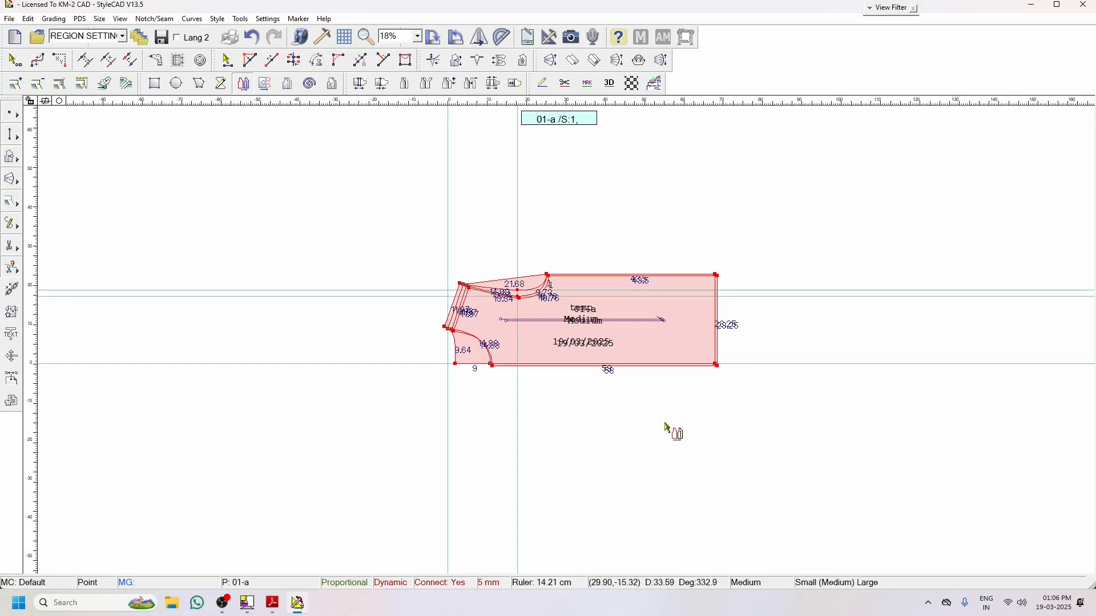
left_click(677, 443)
left_click(264, 39)
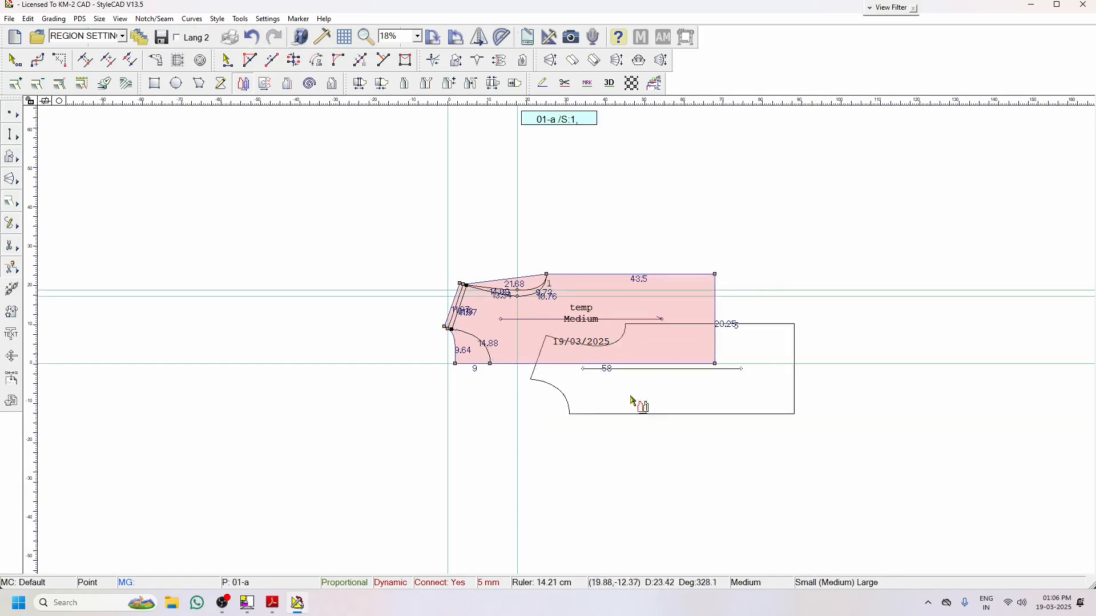
left_click(826, 498)
left_click_drag(747, 244, 614, 394)
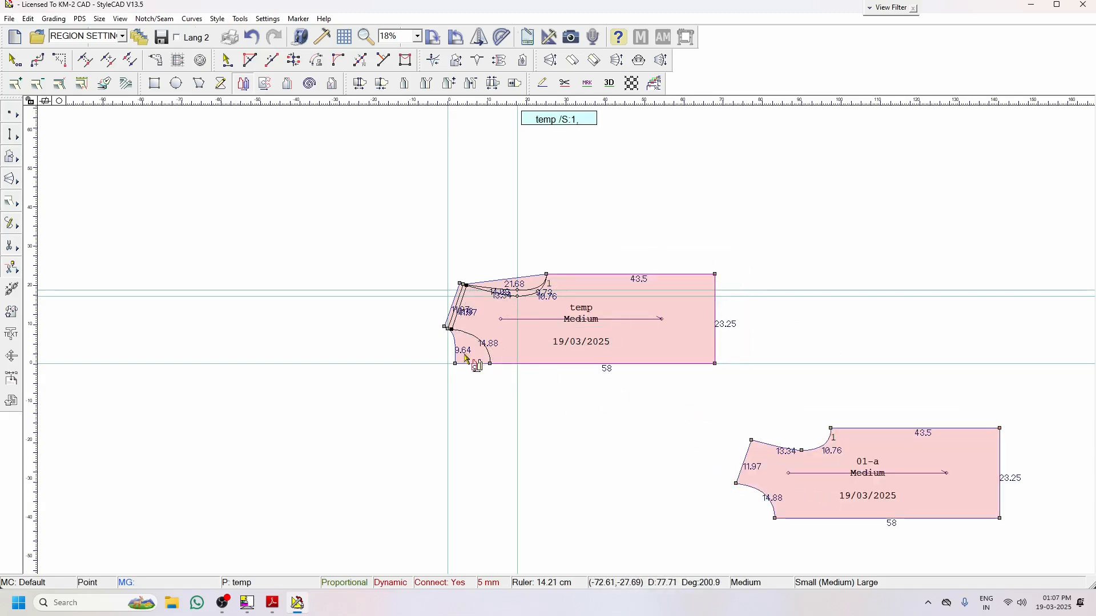
scroll(559, 342, "up", 5)
left_click(404, 344)
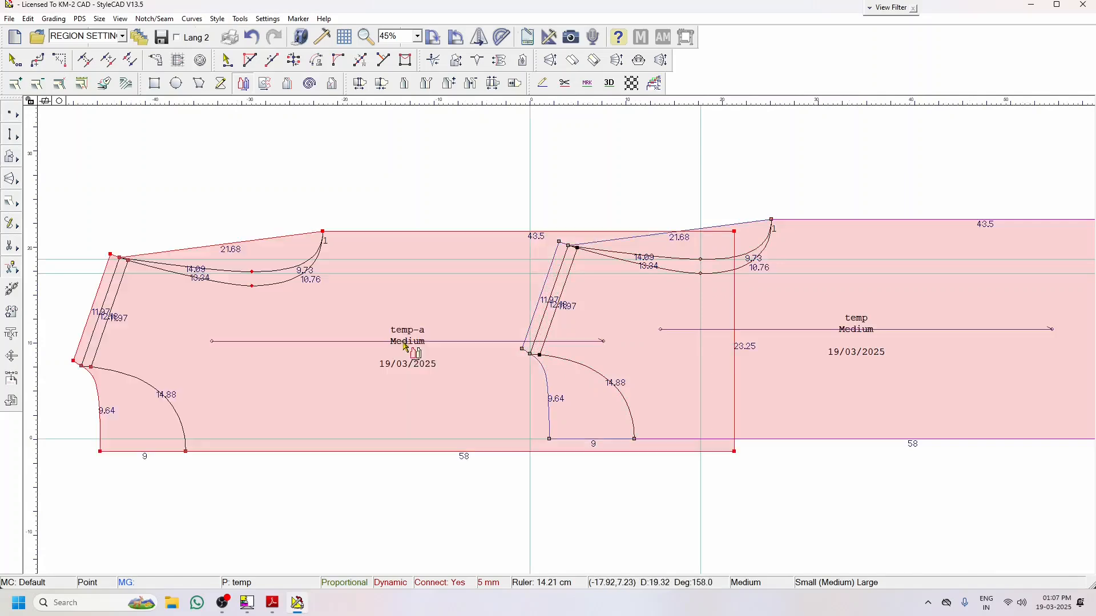
left_click(252, 37)
Select the back piece's straight edges, small neckline curve and flipped shoulder strip on the draft, and turn off the pattern fill
scroll(560, 341, "down", 5)
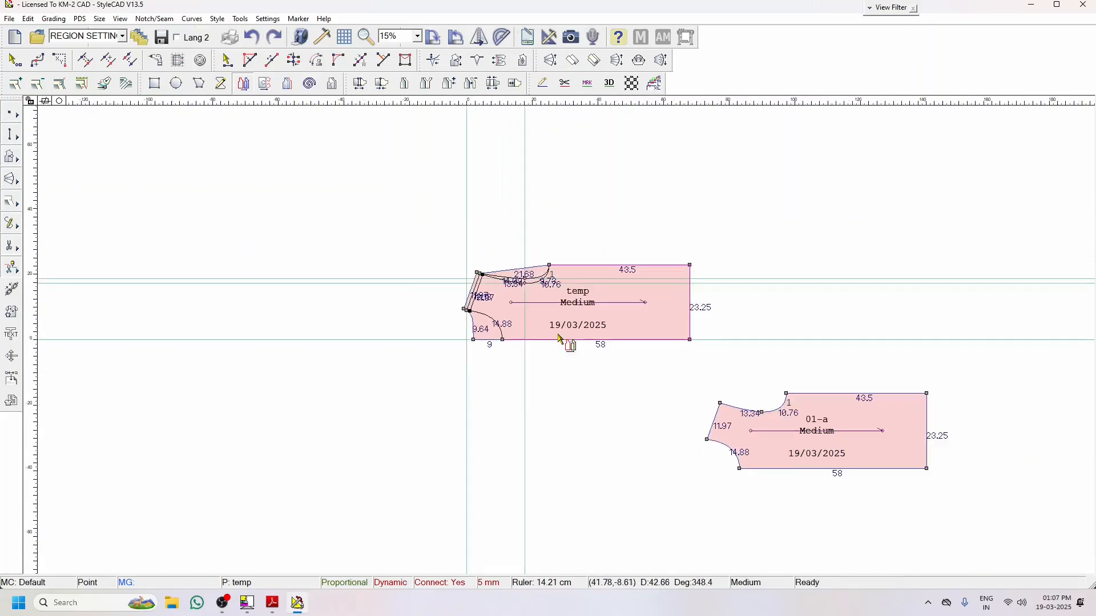
left_click_drag(704, 246, 622, 375)
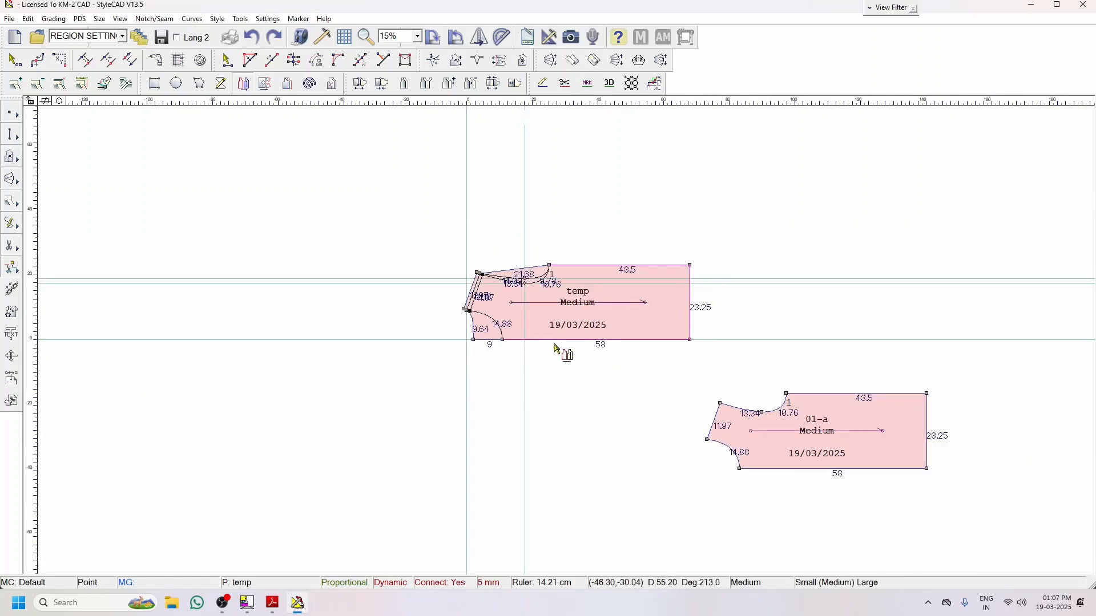
scroll(565, 348, "up", 4)
scroll(459, 273, "up", 7)
left_click_drag(400, 286, 453, 345)
scroll(494, 358, "down", 5)
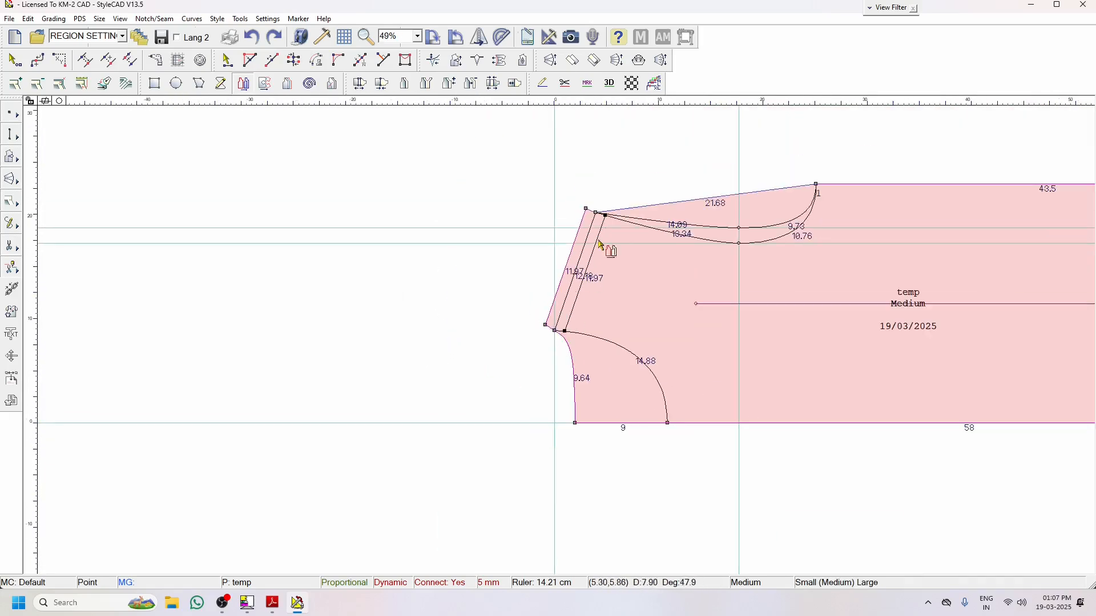
scroll(601, 239, "up", 4)
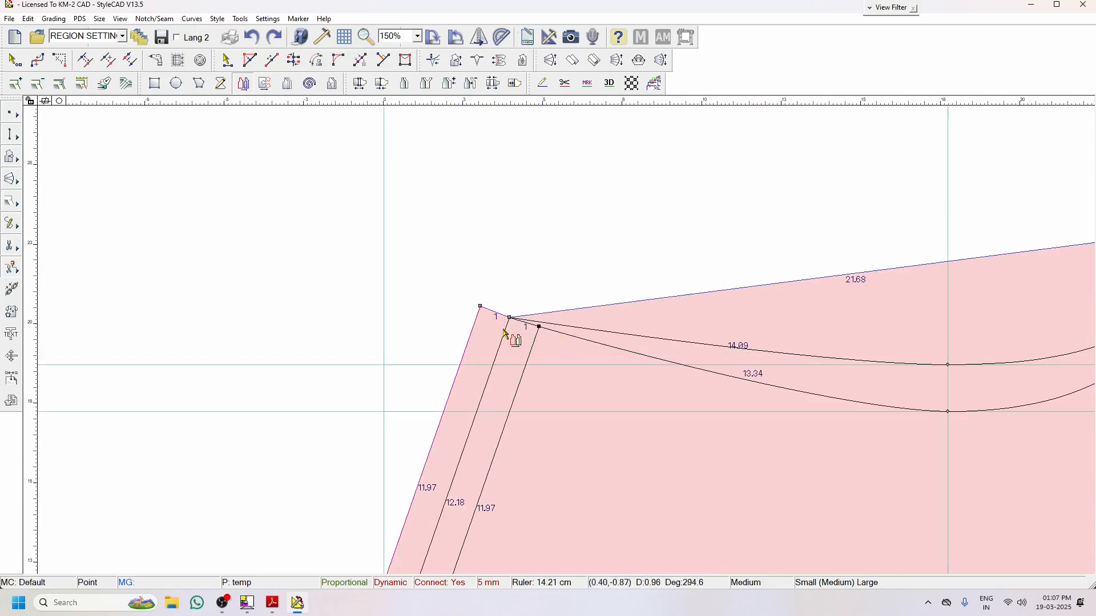
left_click(881, 16)
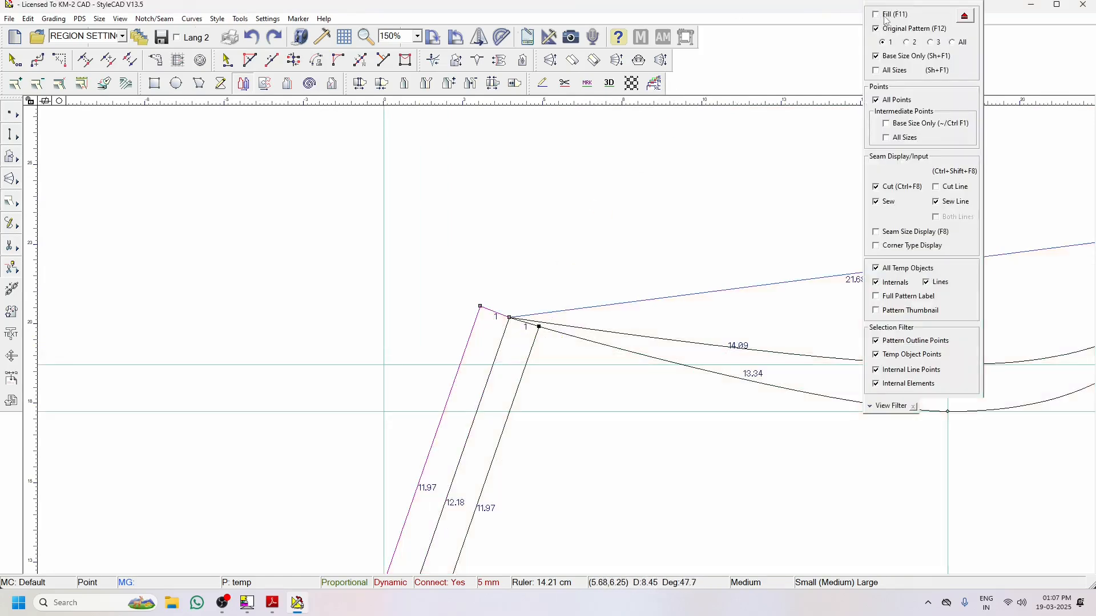
Complete the back outline with the upper armhole curve, extract it as a separate piece, and place it below the front piece
scroll(565, 342, "down", 4)
scroll(692, 338, "up", 3)
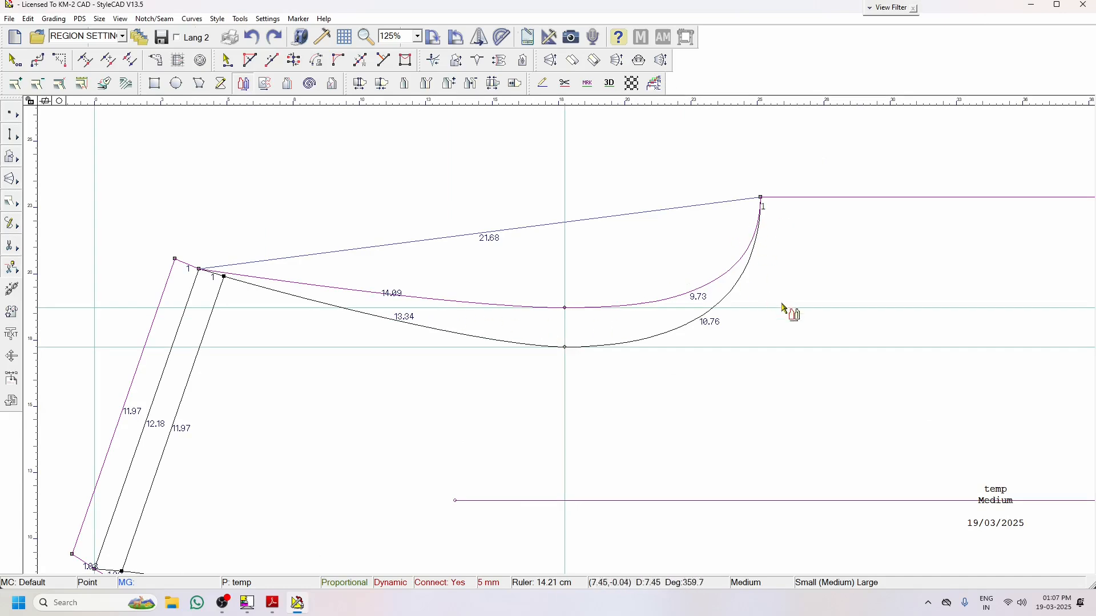
scroll(787, 313, "down", 4)
left_click(691, 332)
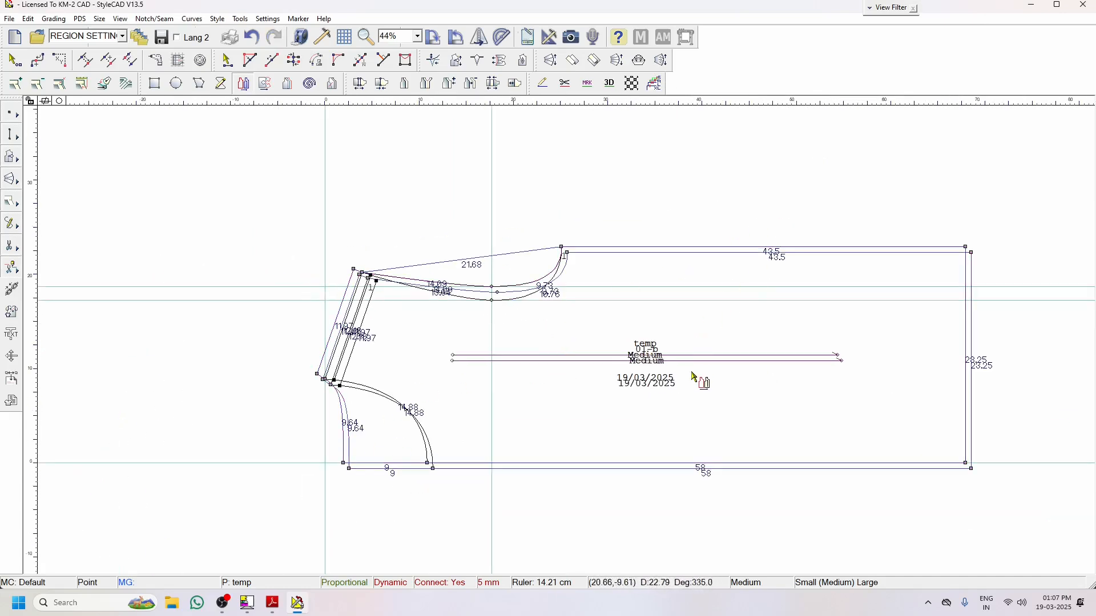
scroll(691, 375, "down", 3)
scroll(559, 337, "down", 3)
left_click_drag(562, 342, 771, 521)
Delete the large neckline curve, the inner 11.97 cm line and its short lower segment from the back piece
scroll(735, 509, "up", 7)
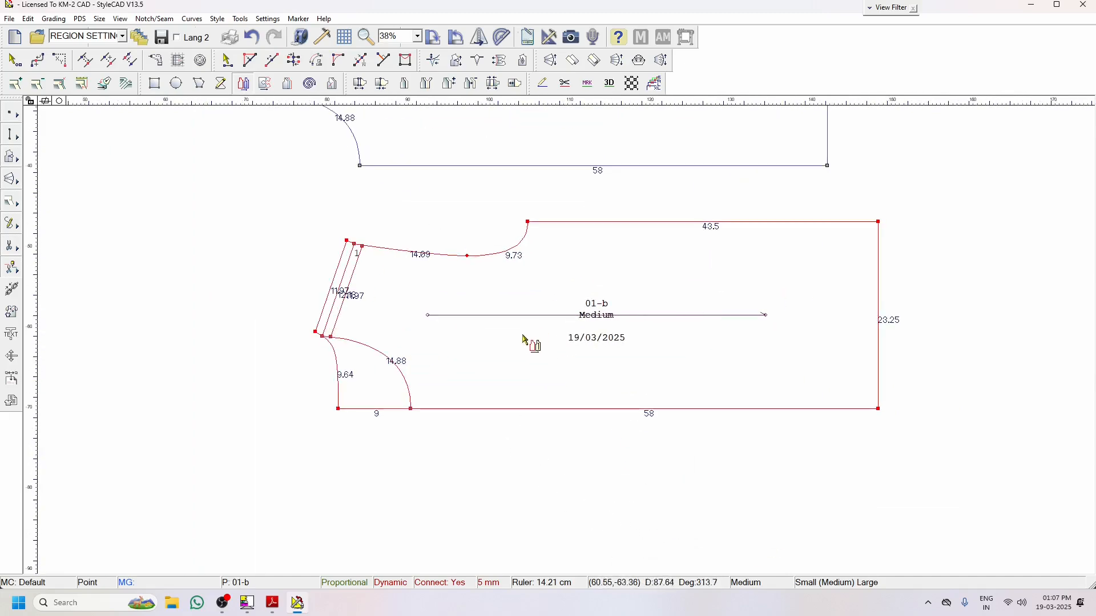
left_click(228, 61)
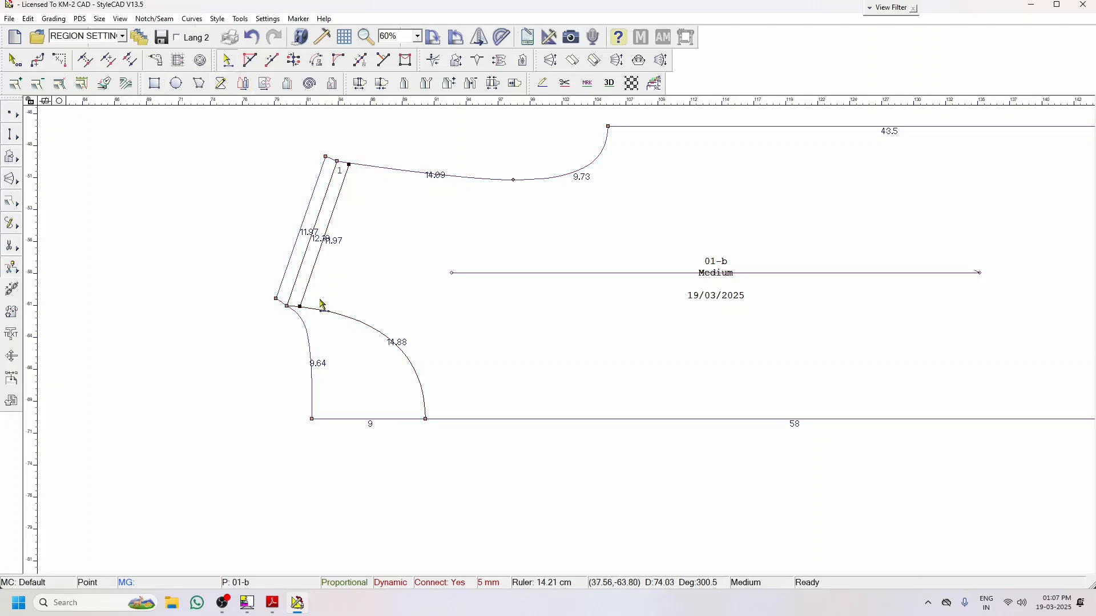
scroll(323, 304, "up", 3)
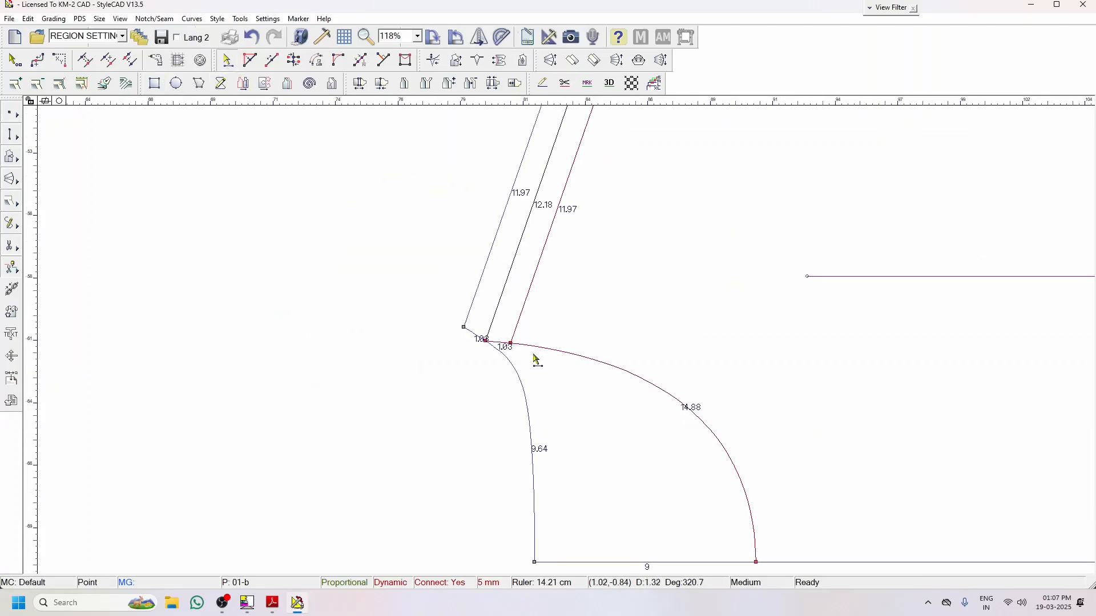
scroll(556, 323, "down", 4)
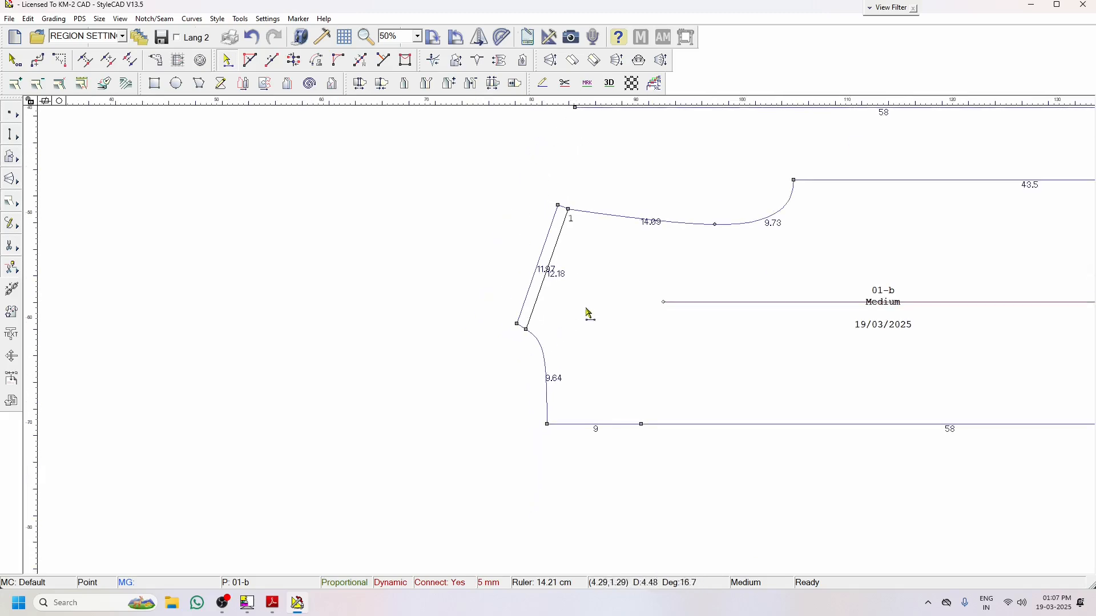
Move the front piece to just above the back piece and turn the pattern fill back on
scroll(580, 343, "down", 5)
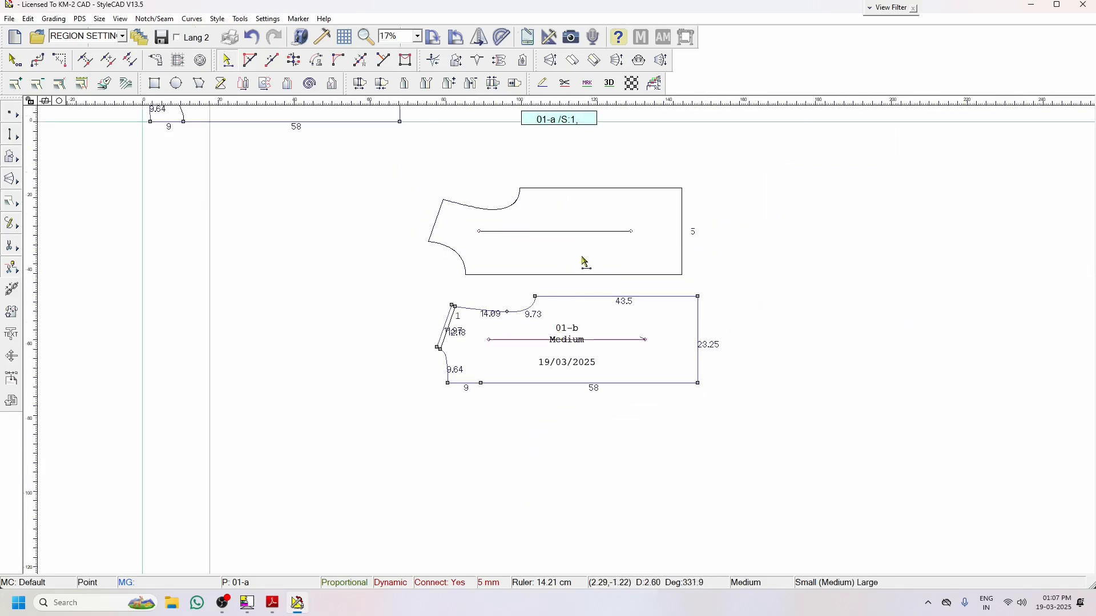
left_click(601, 270)
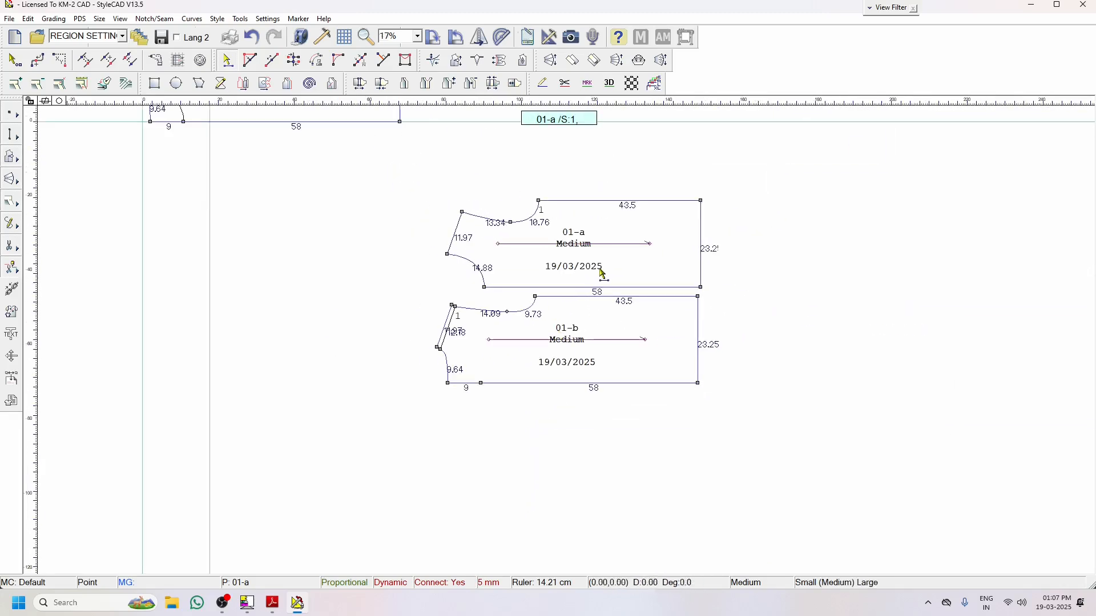
left_click(883, 9)
left_click(883, 16)
Delete the inner 12.18 cm shoulder line from the back piece and clean up the leftover points at both its ends
scroll(439, 336, "up", 6)
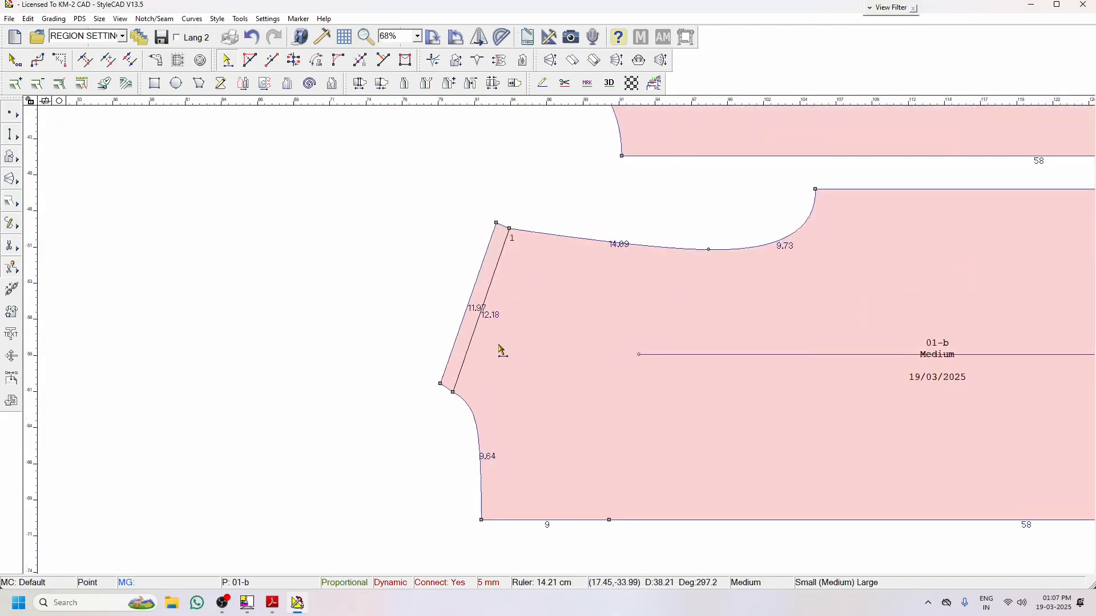
scroll(502, 350, "up", 3)
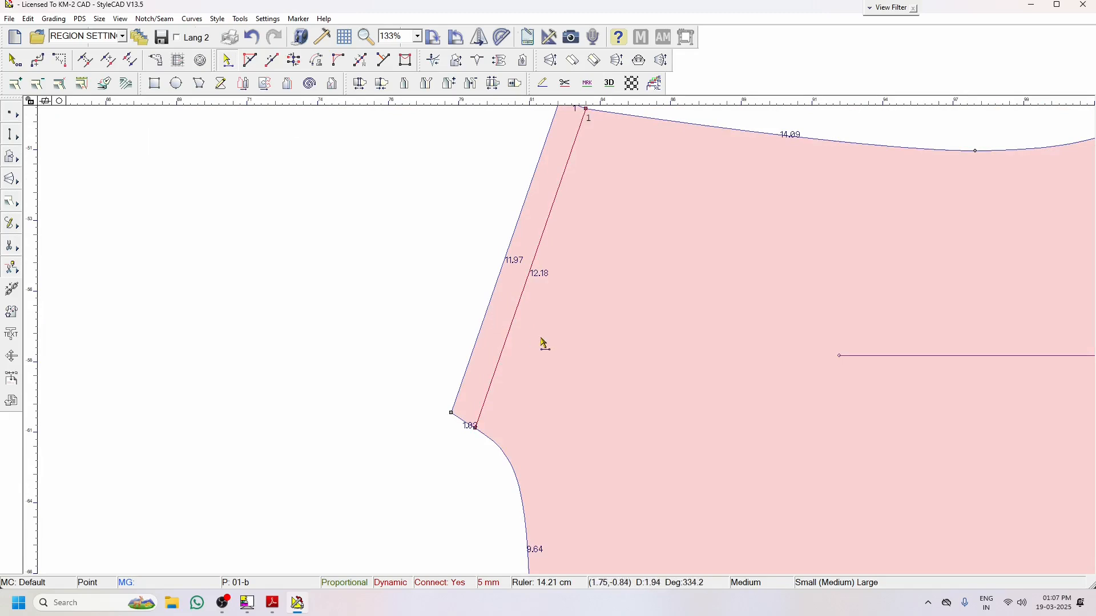
scroll(543, 337, "up", 5)
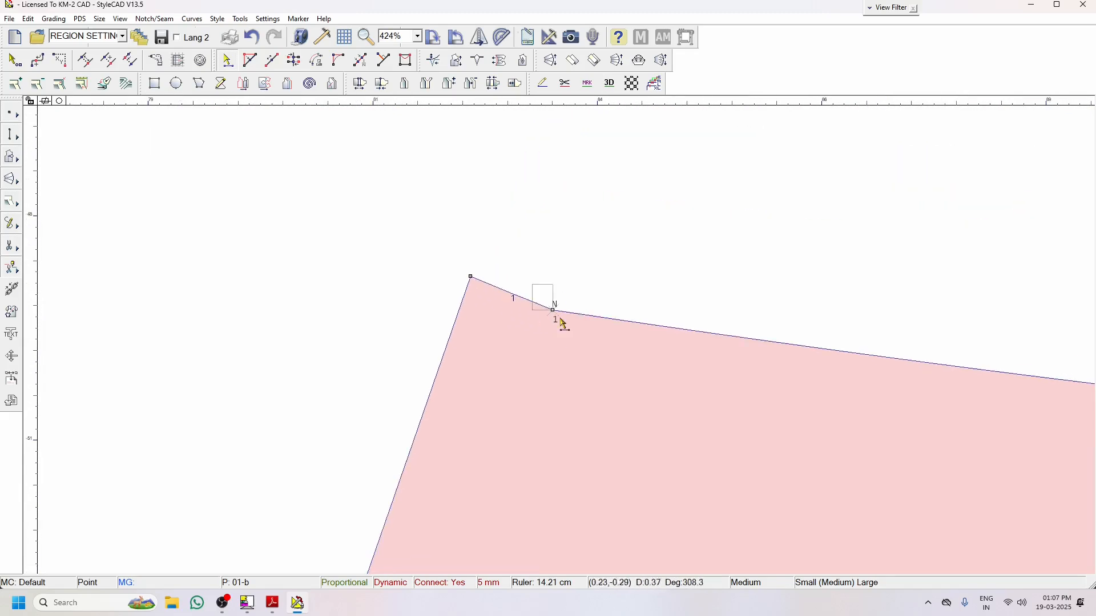
scroll(560, 337, "down", 4)
scroll(556, 345, "up", 3)
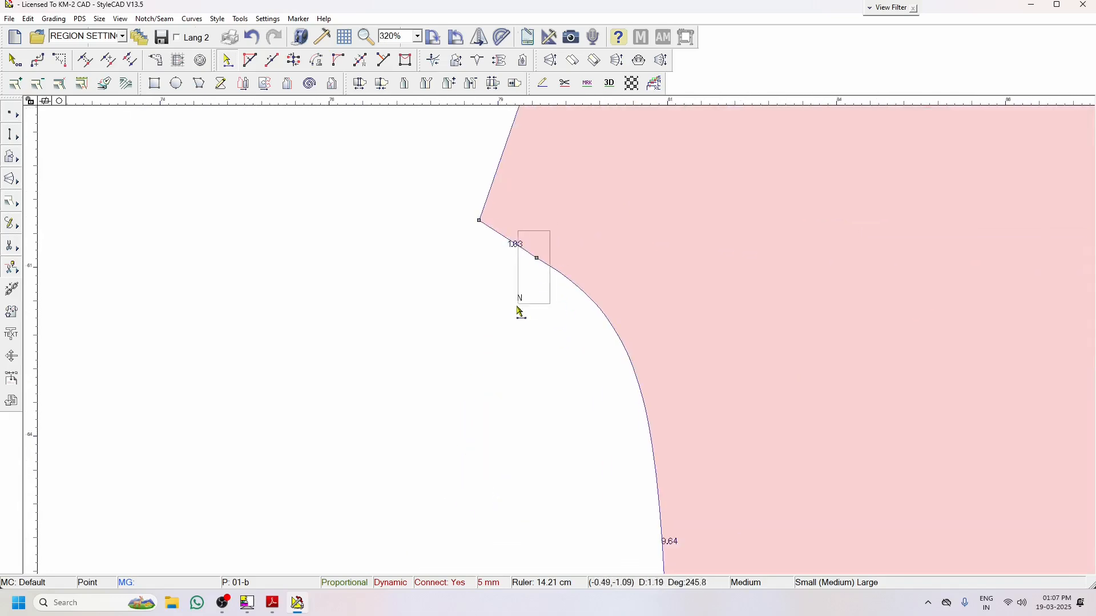
scroll(560, 338, "down", 10)
Add angled guides through the draft's outer shoulder point and draw a 22 cm sleeve line from it, extending the shoulder line outward
scroll(429, 140, "up", 5)
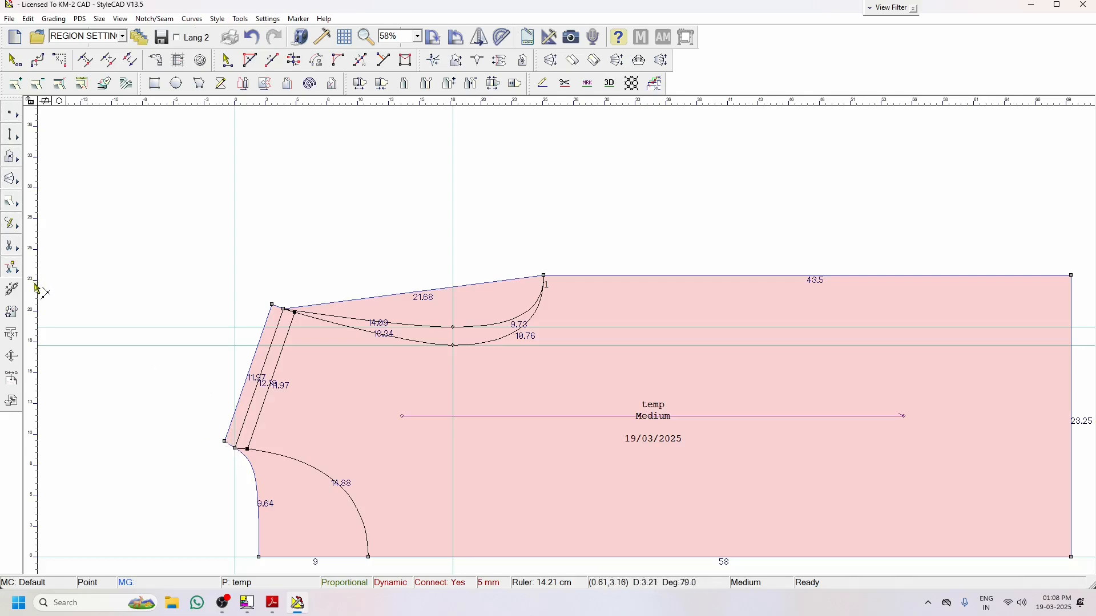
left_click(283, 310)
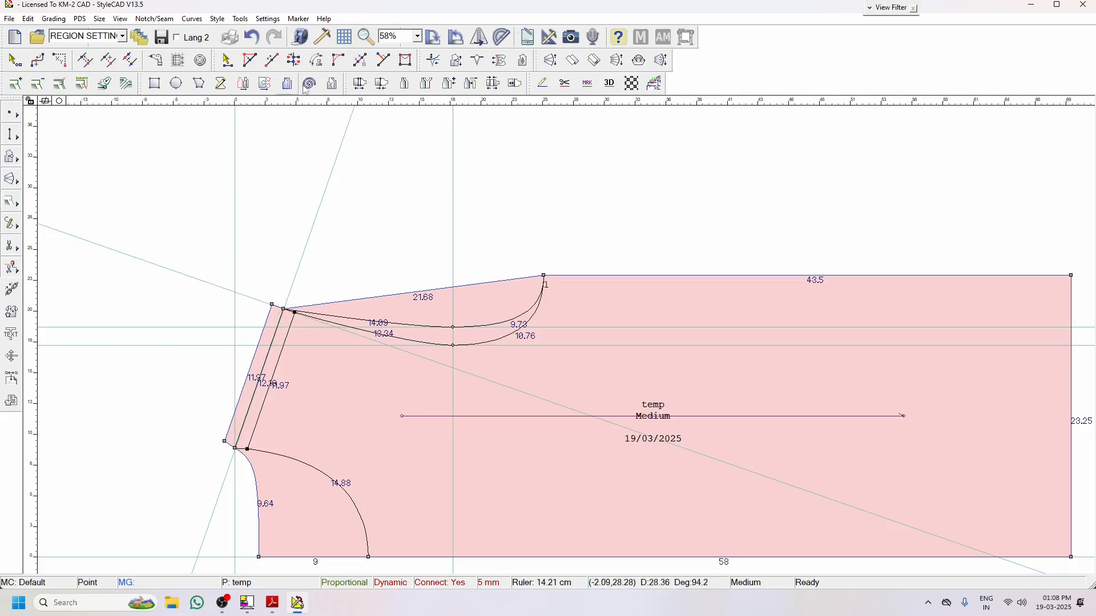
left_click(221, 84)
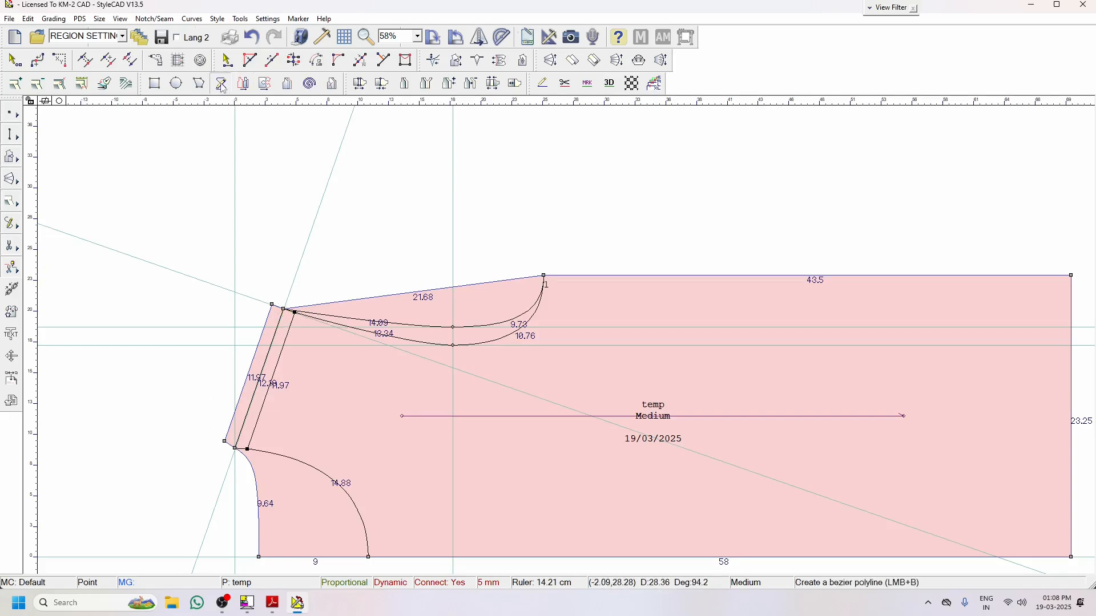
left_click(283, 310)
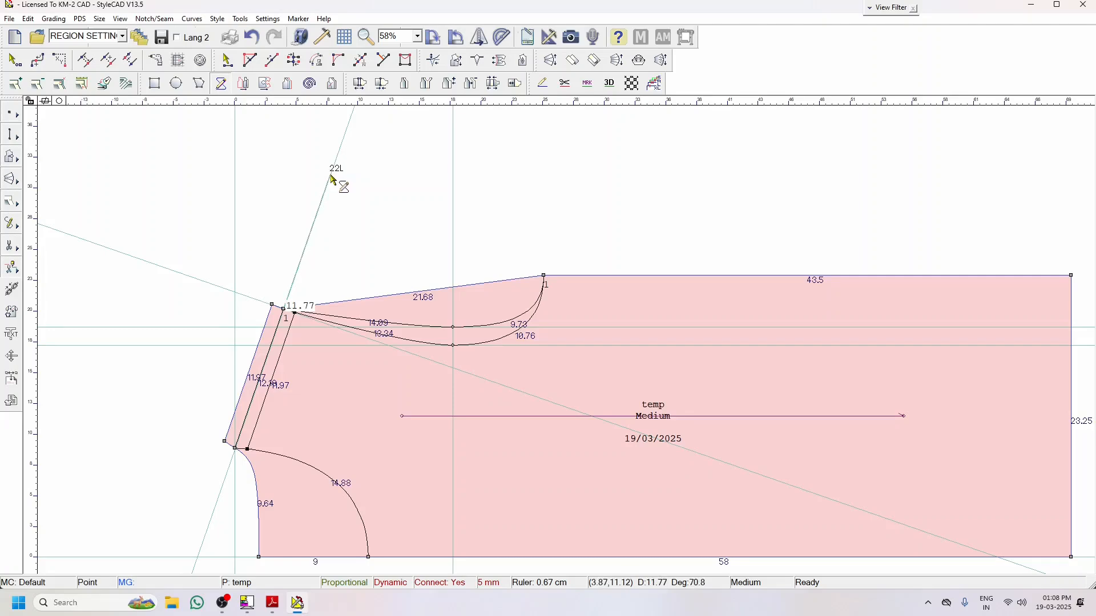
key("Return")
scroll(345, 165, "down", 3)
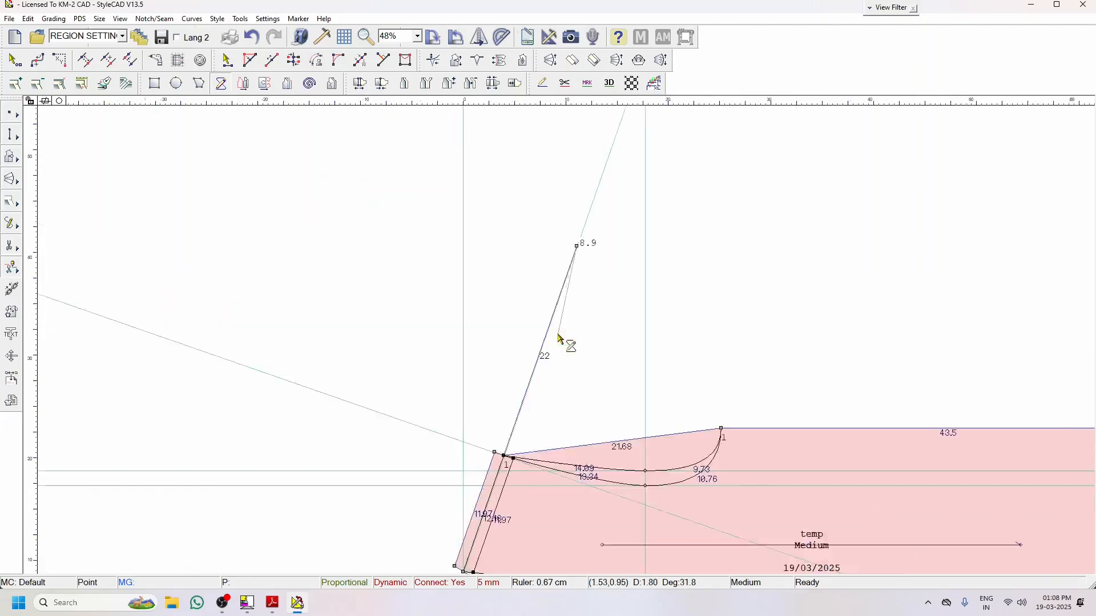
Continue the sleeve outline with a 15 cm line square to the 22 cm line, and join its end to the underarm corner
scroll(618, 317, "up", 2)
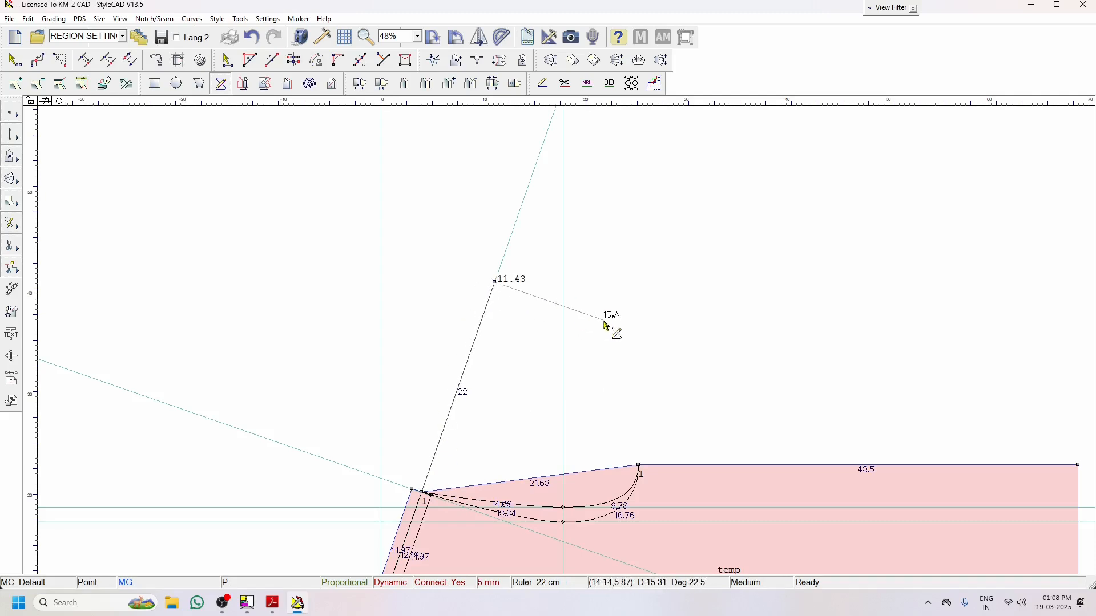
left_click(637, 332)
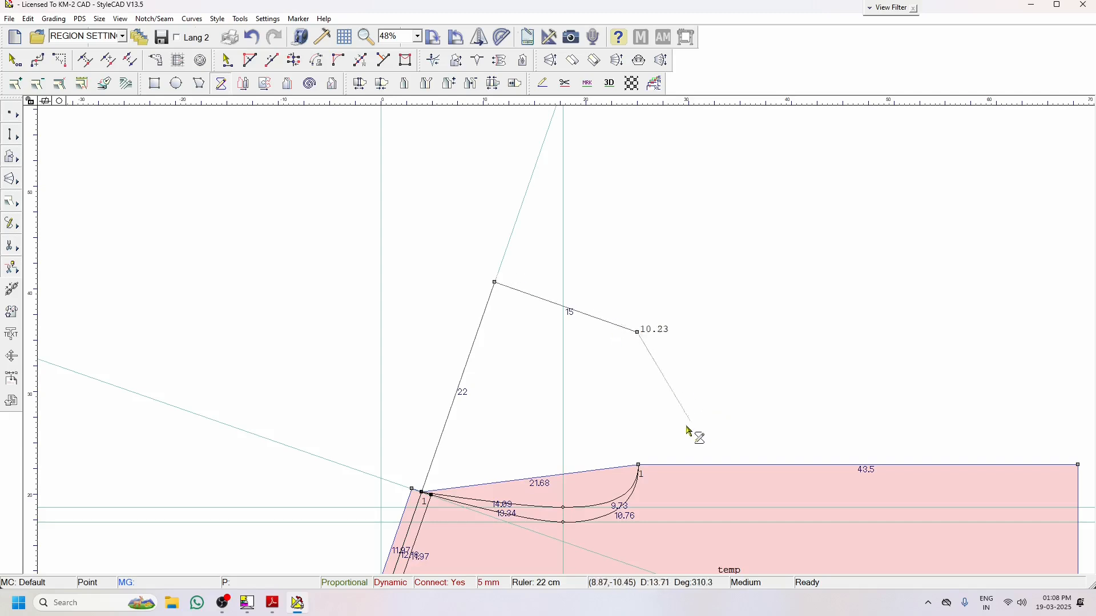
left_click(639, 465)
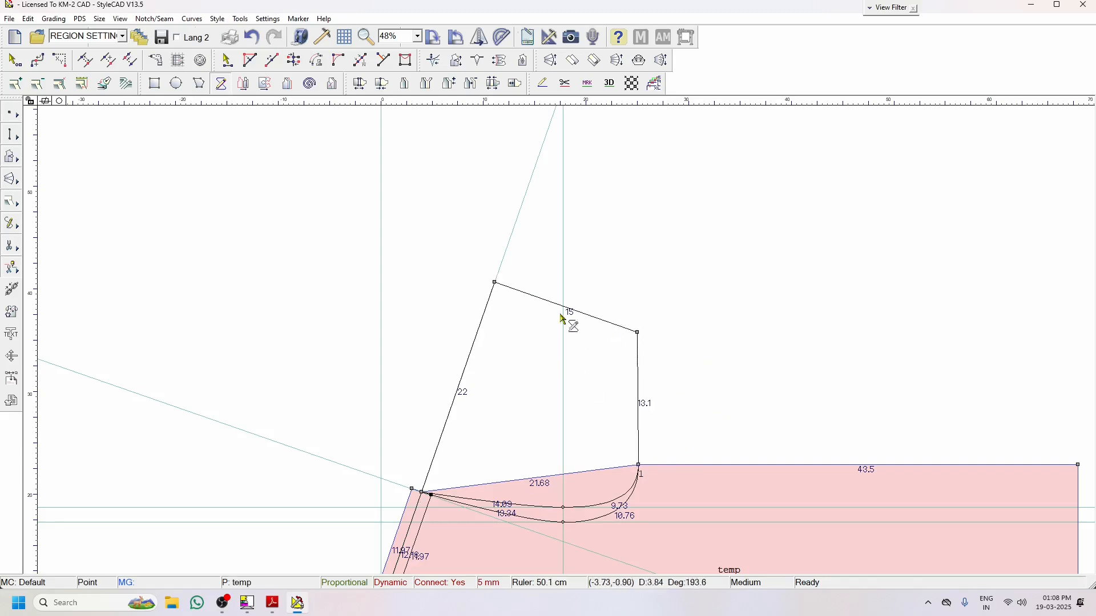
Extract the sleeve as a separate piece bounded by the new lines and the upper armhole curve, and move it clear of the draft
left_click(244, 86)
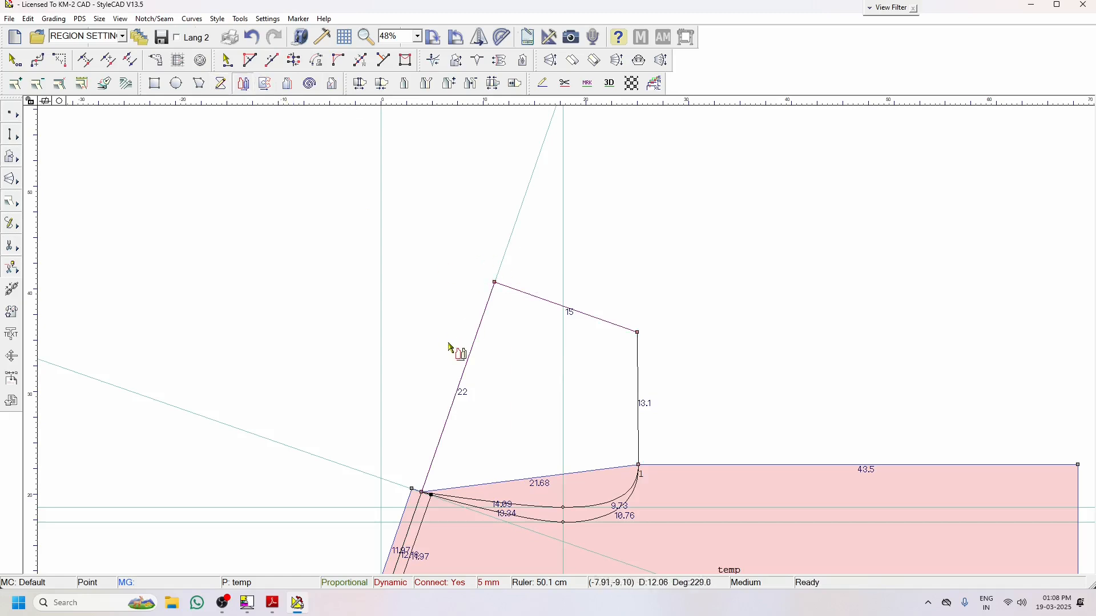
left_click(604, 505)
left_click(531, 507)
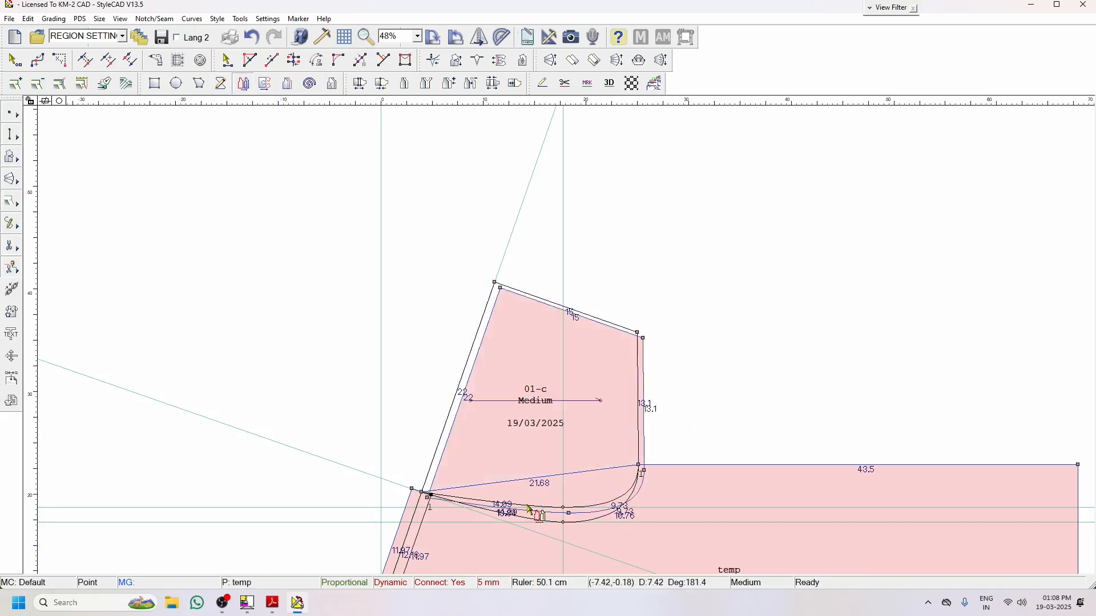
scroll(524, 402, "down", 3)
left_click(227, 66)
left_click_drag(551, 354, 885, 312)
scroll(945, 298, "up", 3)
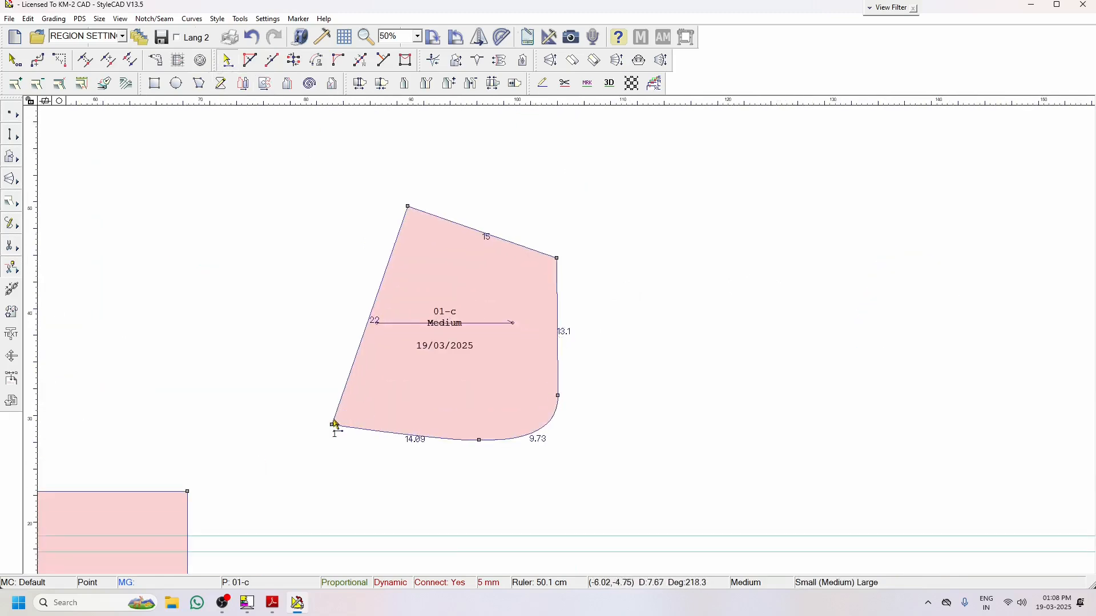
Try rotating the sleeve piece about its armhole corner so the 22 cm edge lies horizontal, and undo the rotation
left_click(438, 44)
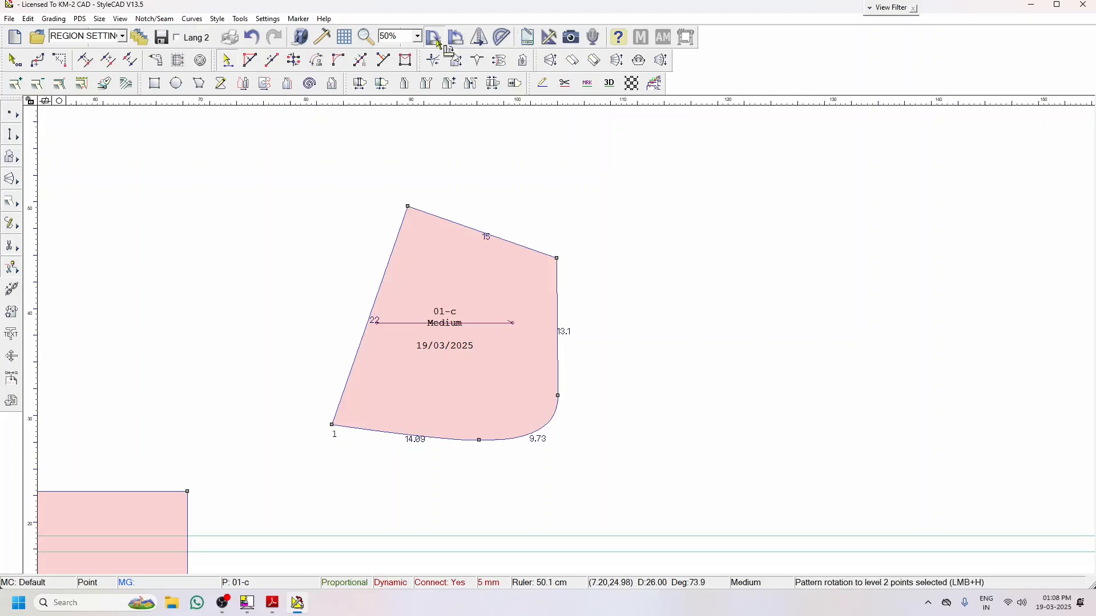
left_click(332, 425)
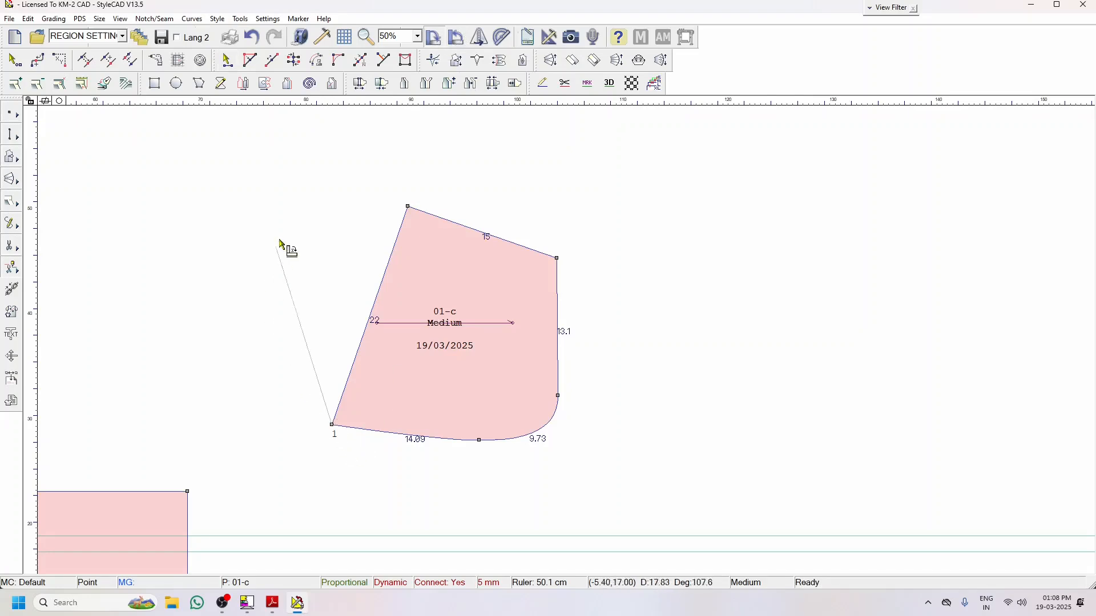
left_click(409, 210)
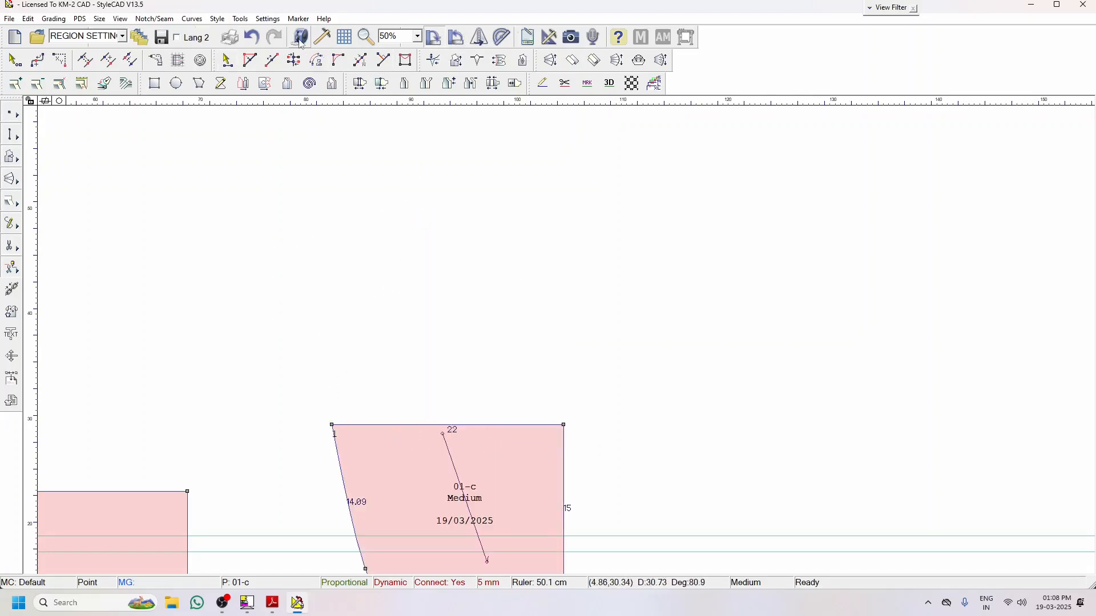
left_click(252, 37)
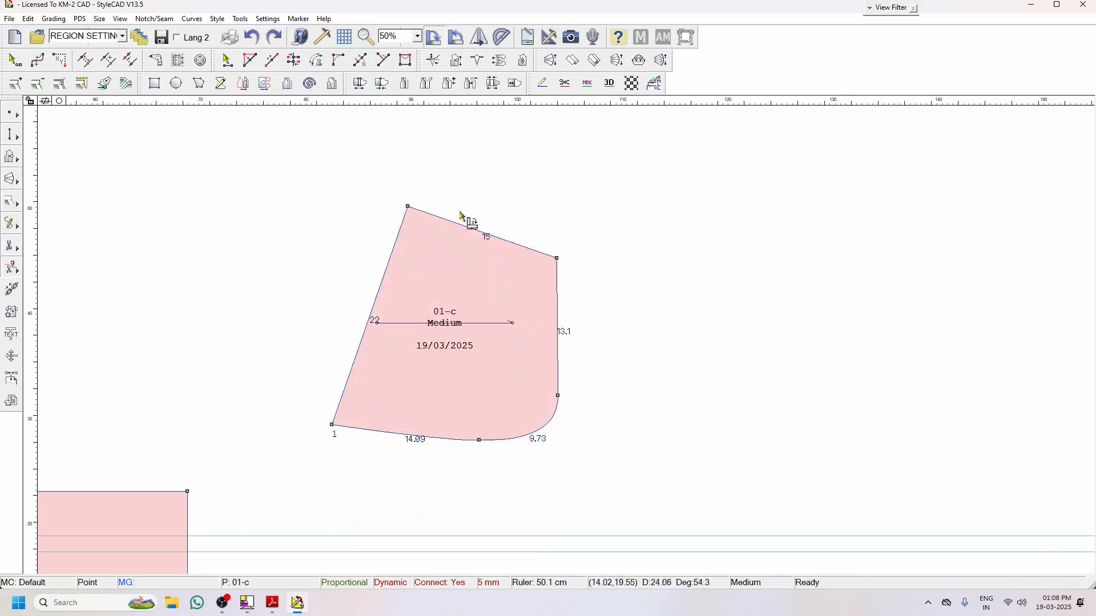
Rotate the sleeve piece so that its 15 cm edge stands vertical
left_click(460, 41)
left_click(409, 207)
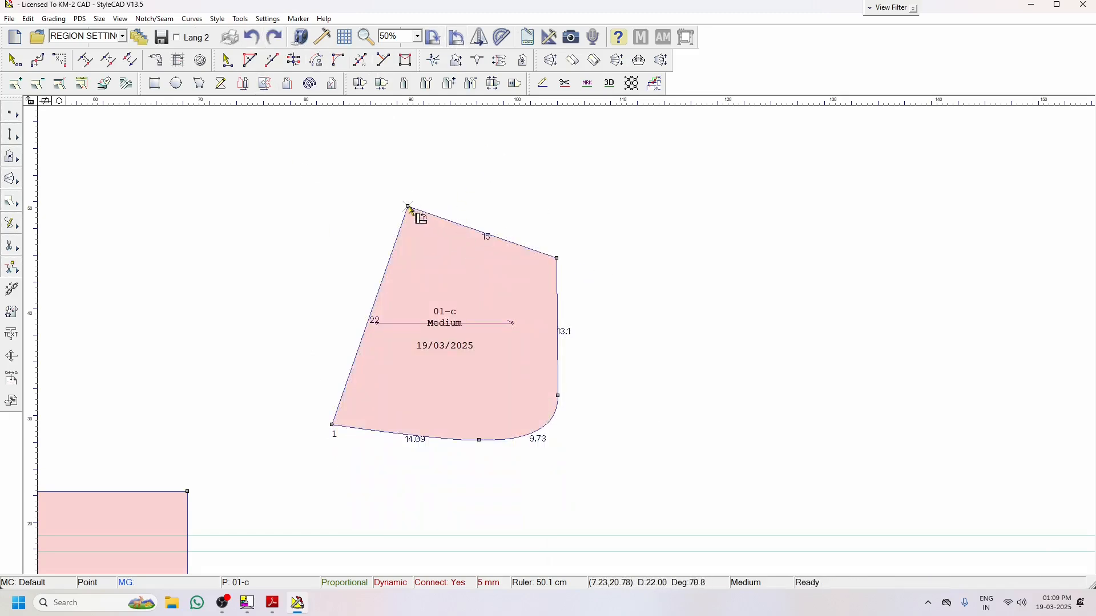
left_click(557, 259)
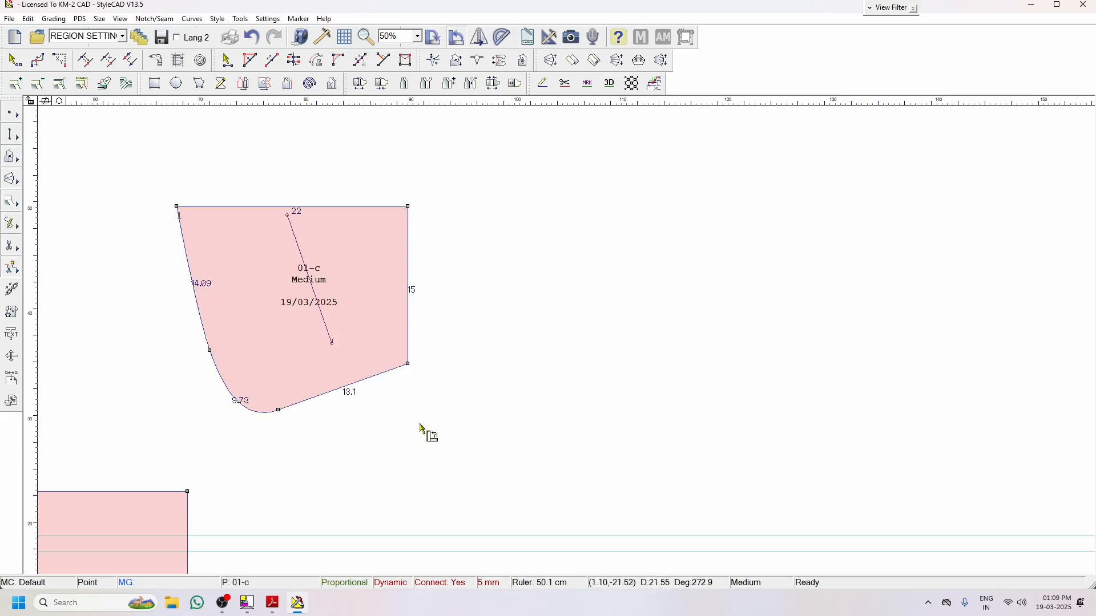
scroll(244, 328, "up", 1)
scroll(558, 335, "up", 1)
scroll(499, 300, "down", 3)
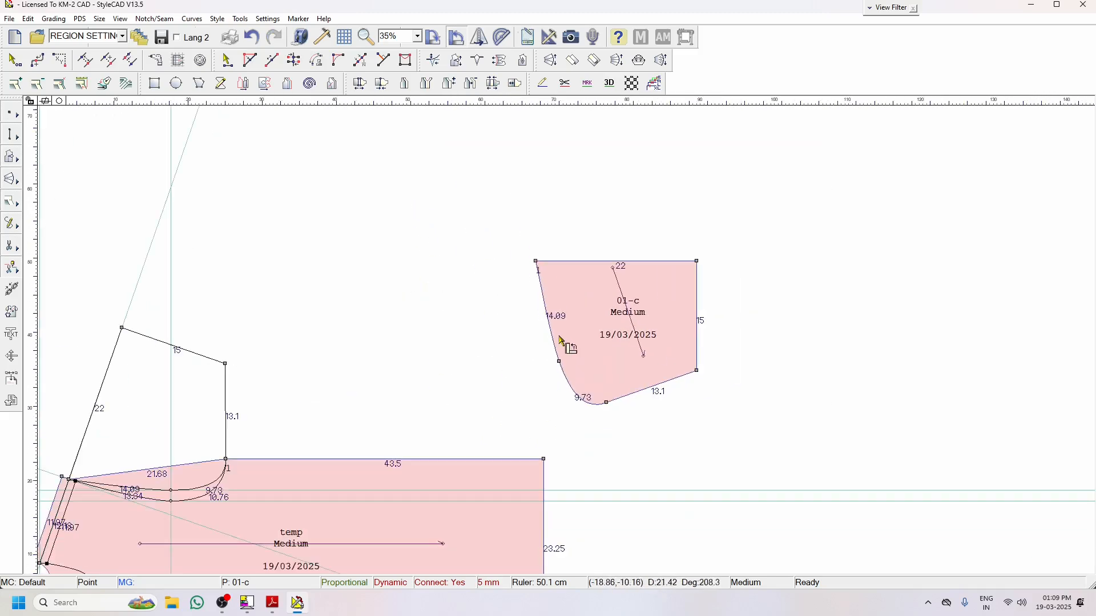
Total the lengths of both armhole curves and the 1 cm segment joining them, and place the result above the draft
scroll(304, 444, "up", 5)
left_click(301, 37)
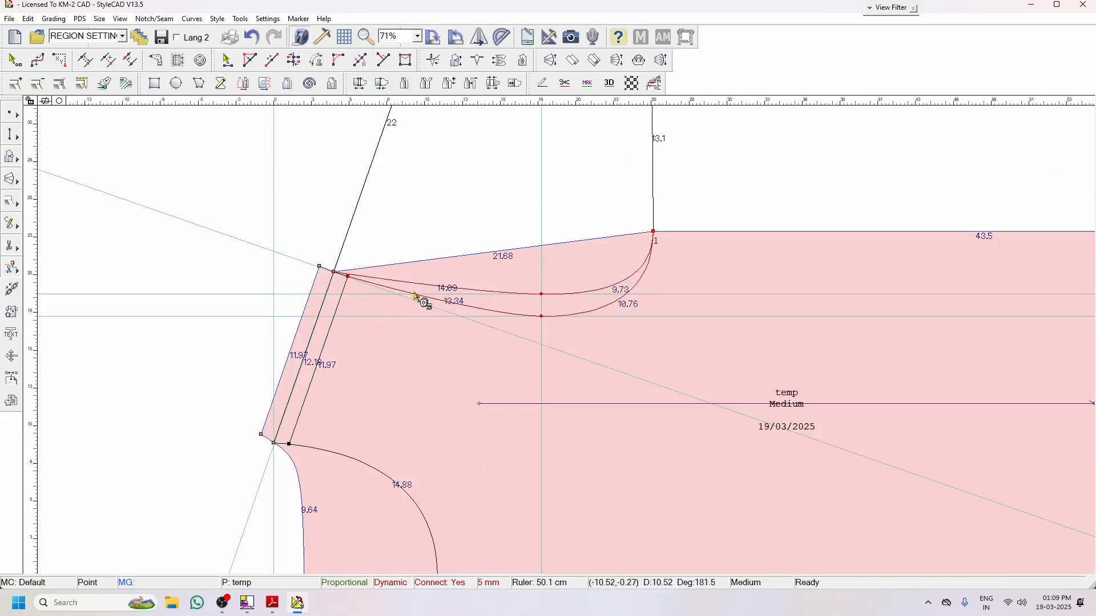
scroll(572, 320, "up", 6)
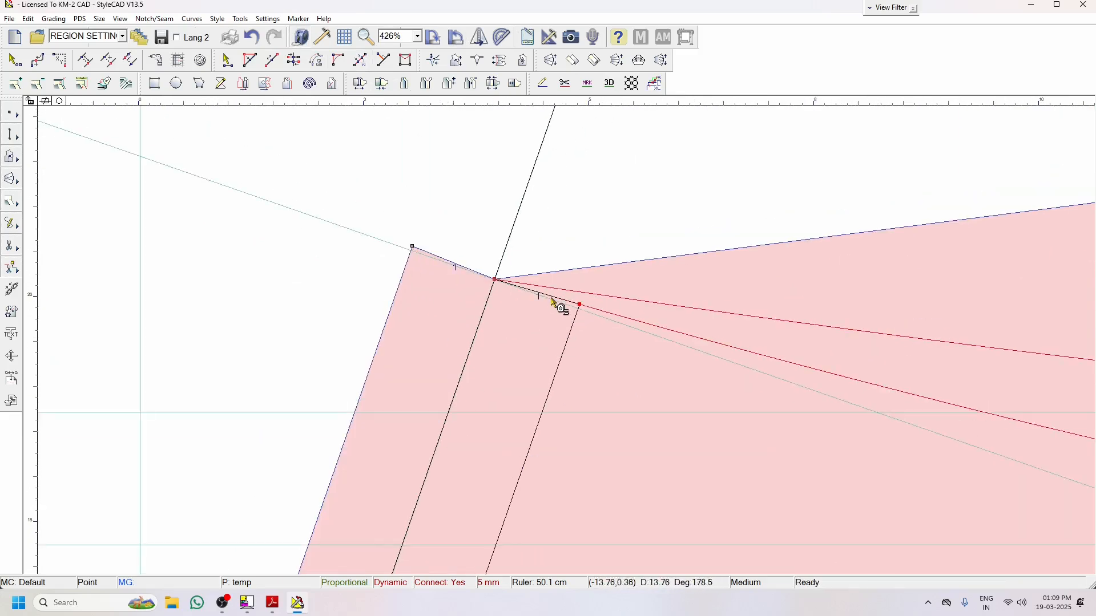
scroll(560, 340, "down", 7)
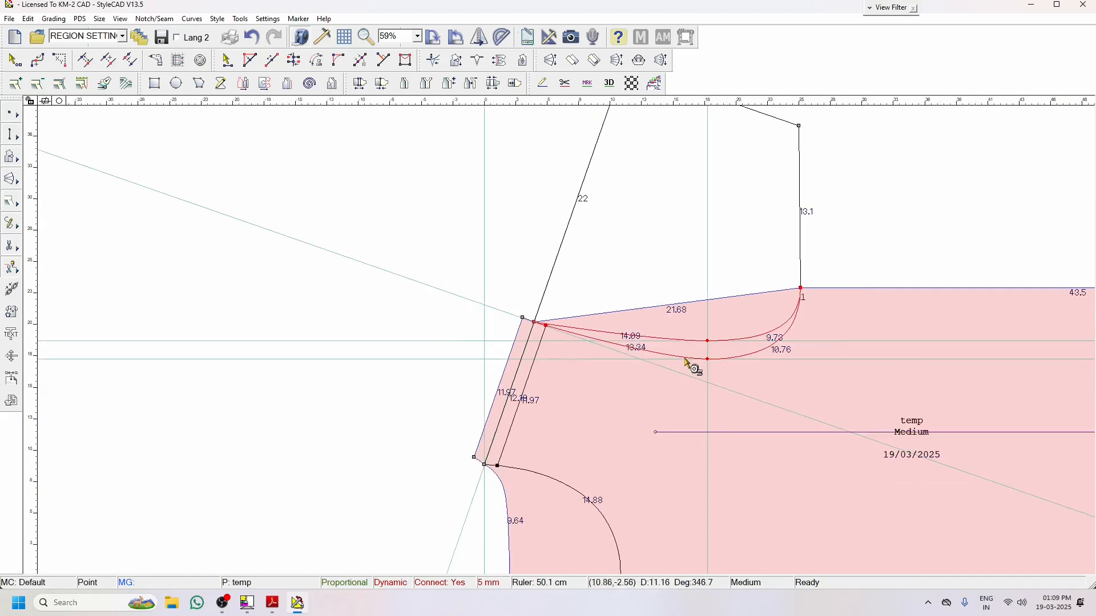
scroll(559, 336, "down", 8)
scroll(678, 244, "up", 4)
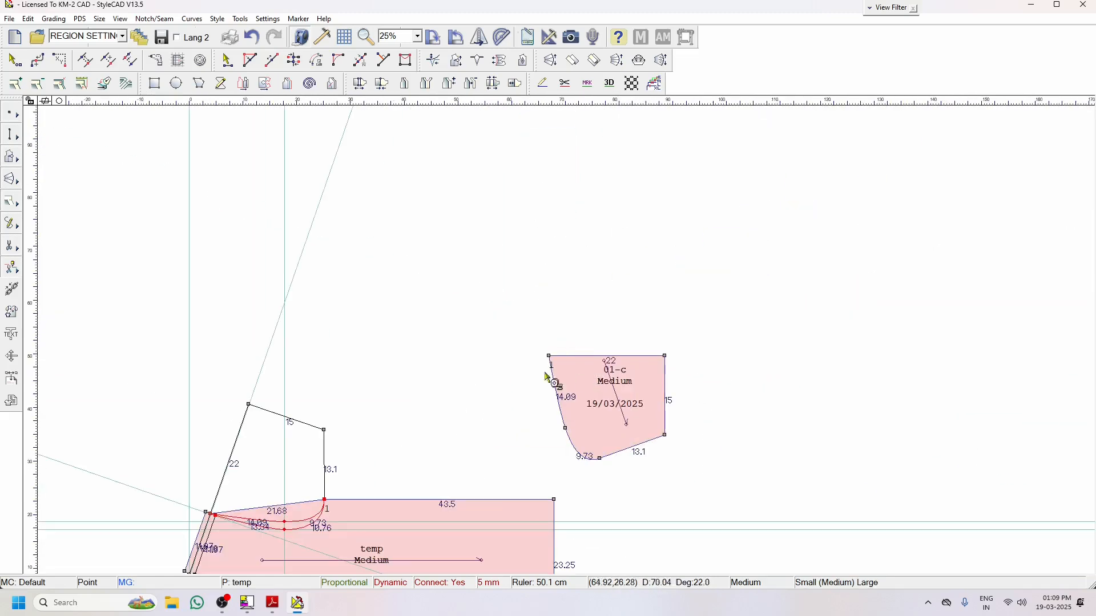
left_click(426, 305)
Divide the armhole total by 2 and place the halved value beside it
scroll(567, 385, "up", 1)
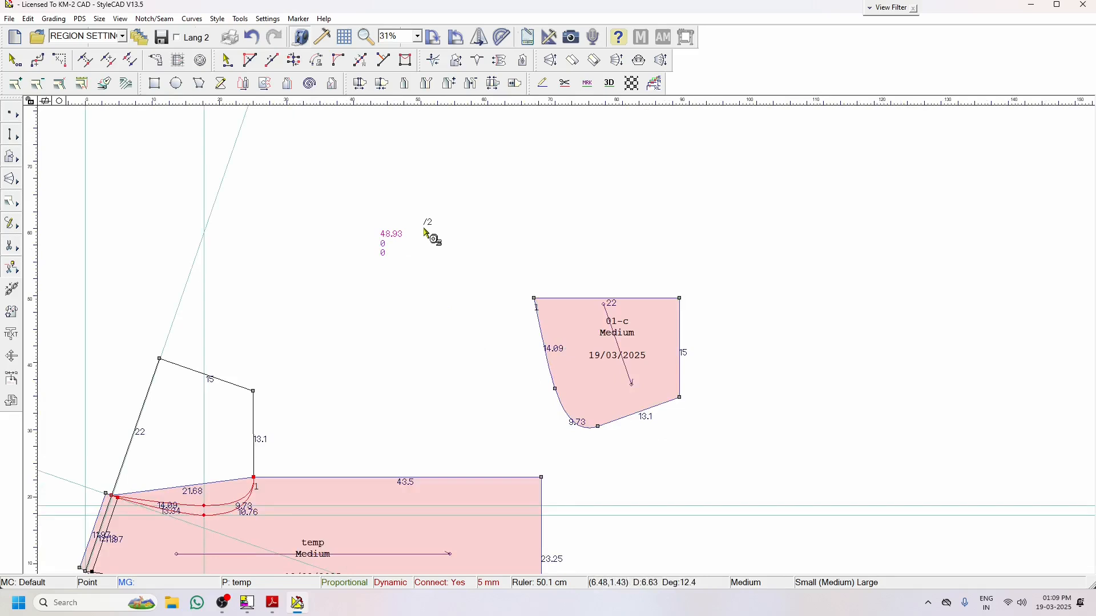
left_click_drag(412, 221, 365, 251)
left_click(451, 236)
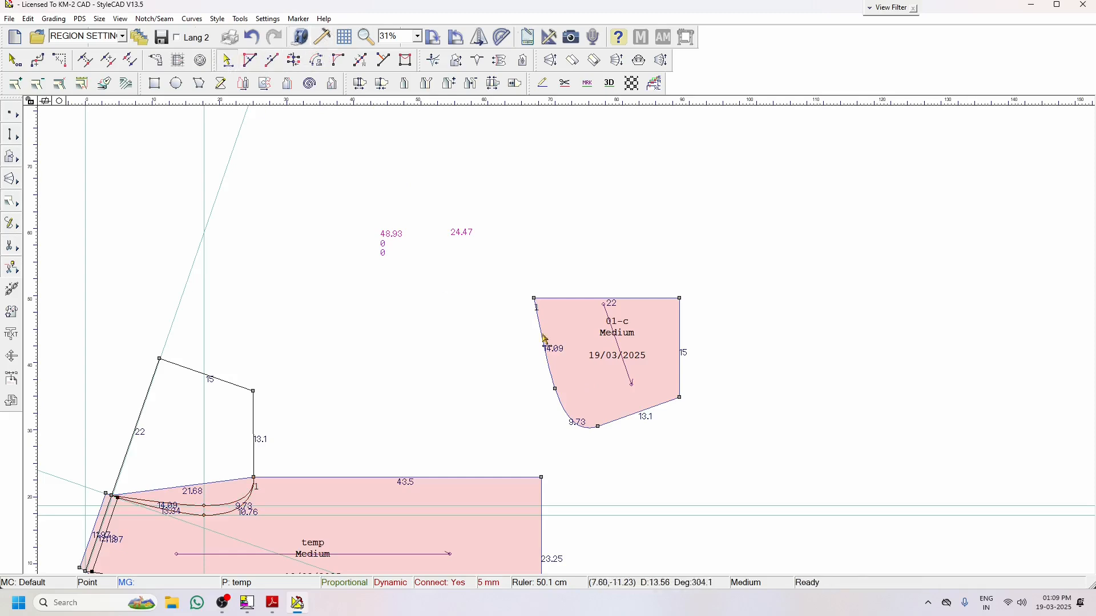
Replace the sleeve piece's armhole curve with a blended S-shaped cap curve about 22.3 cm long, and check it against the halved armhole value
scroll(545, 360, "up", 2)
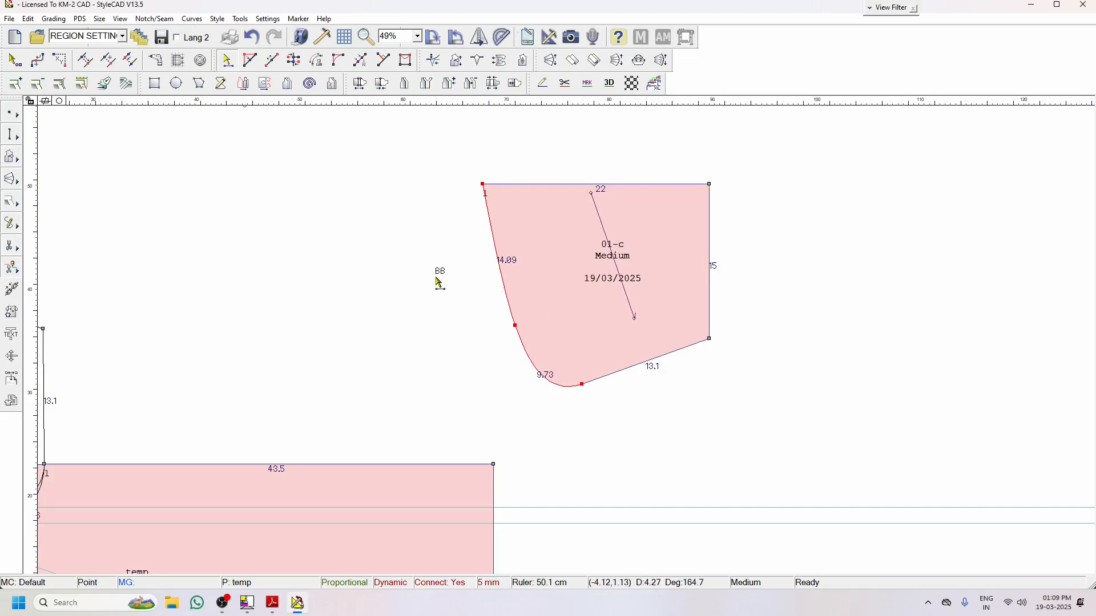
left_click(483, 185)
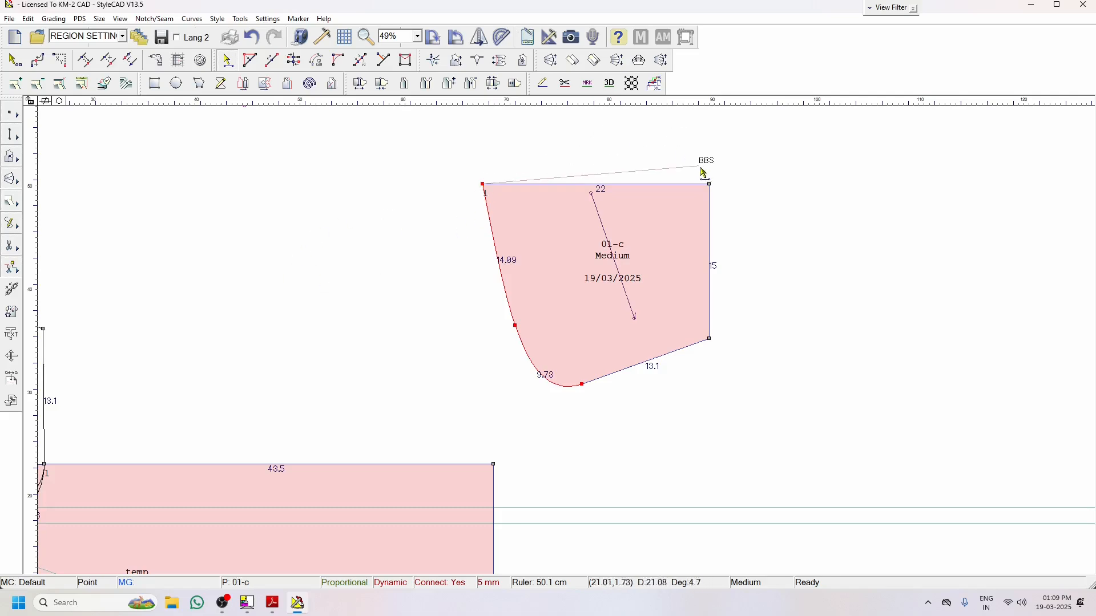
left_click(711, 186)
left_click_drag(521, 268, 484, 290)
left_click_drag(548, 321, 574, 325)
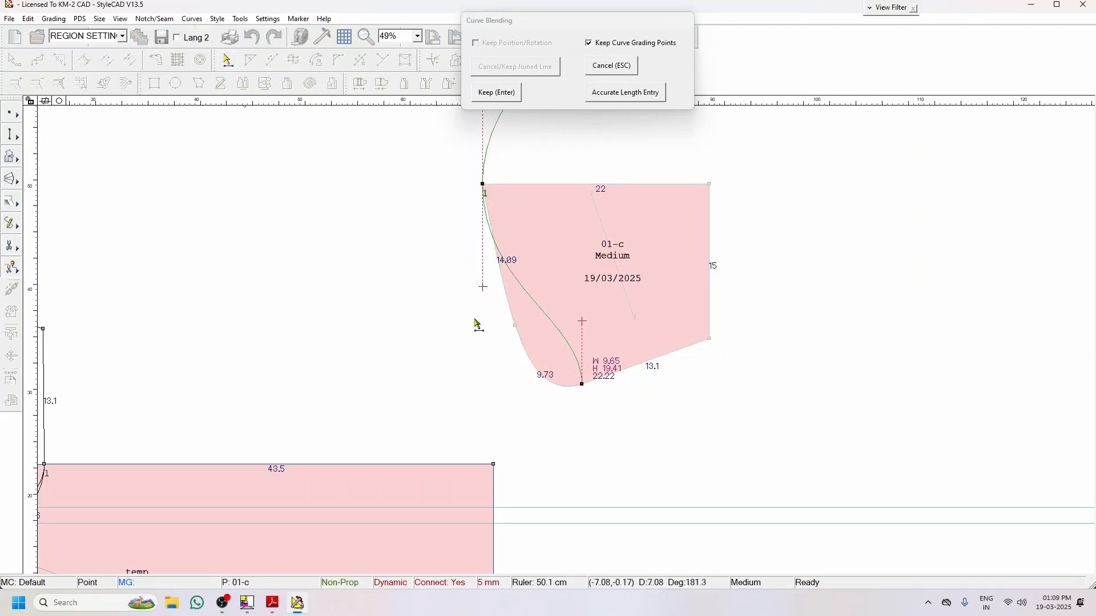
mouse_move(483, 289)
left_mouse_down()
mouse_move(485, 313)
mouse_move(482, 297)
left_mouse_up()
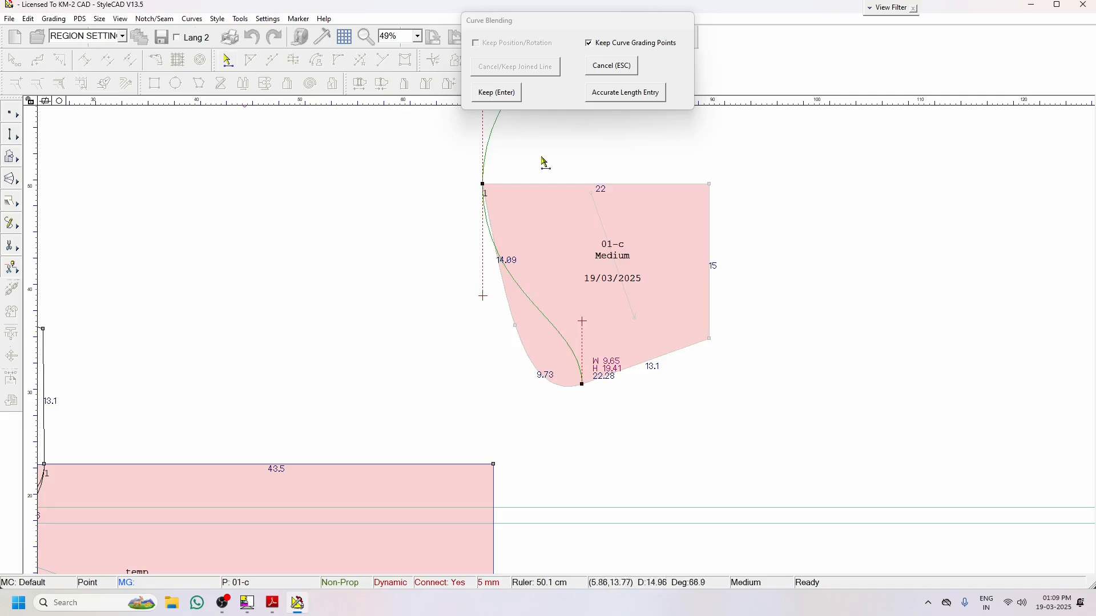
left_click(495, 93)
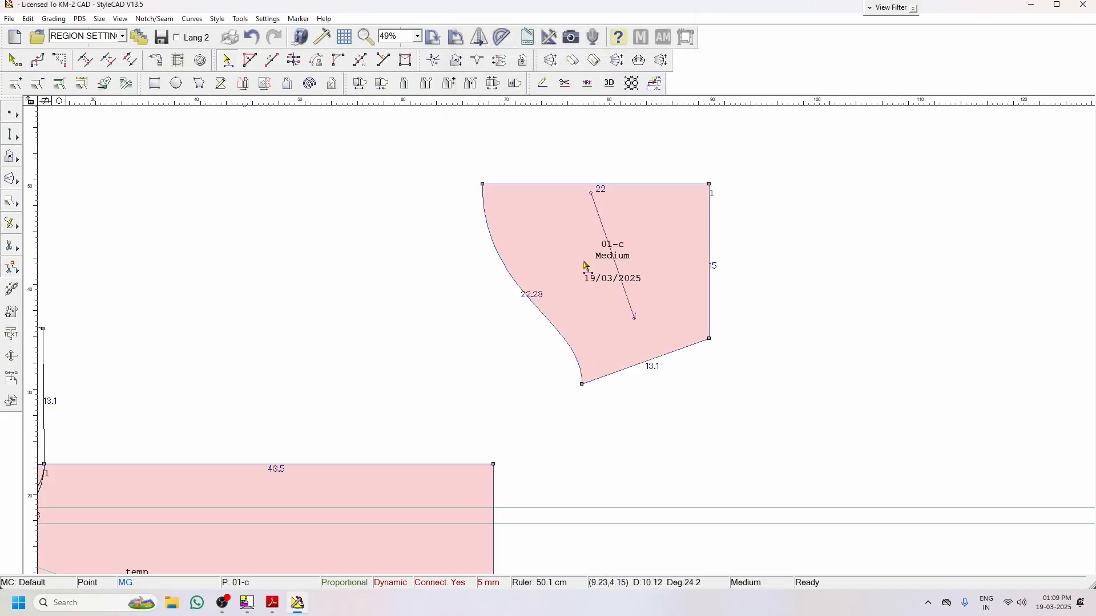
scroll(546, 301, "down", 3)
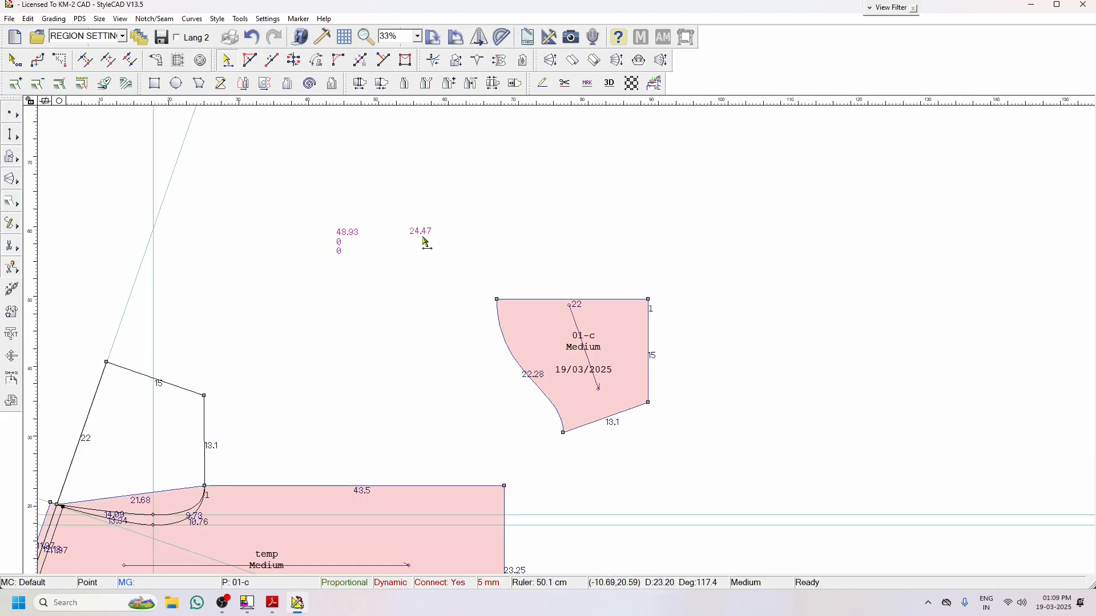
left_click_drag(400, 211, 451, 255)
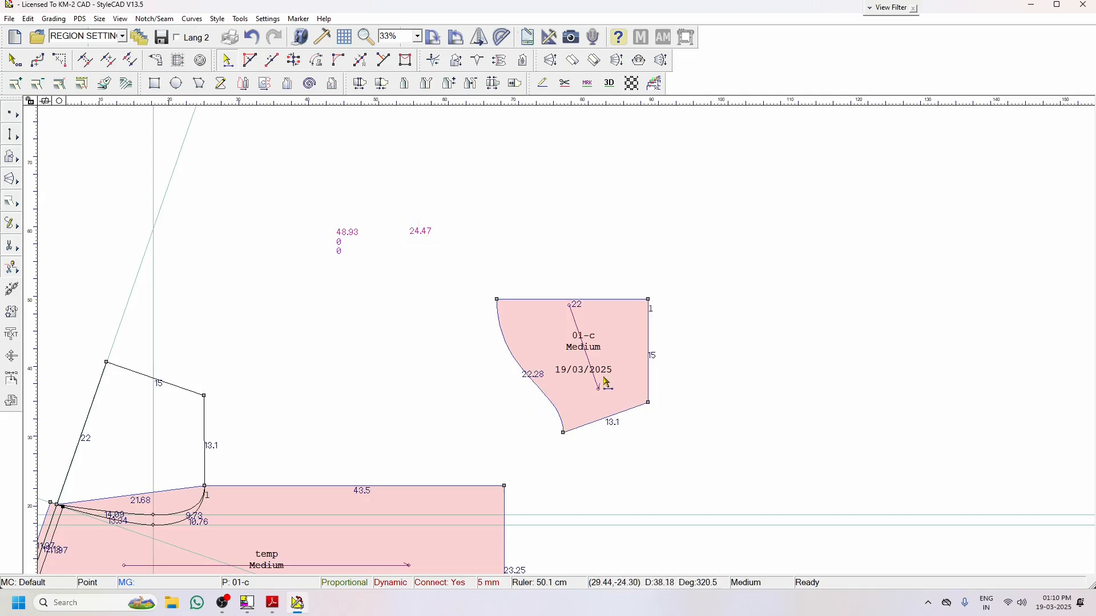
Measure downward distances from the lower end of the sleeve's cap curve, once diagonally and once vertically
scroll(596, 373, "up", 1)
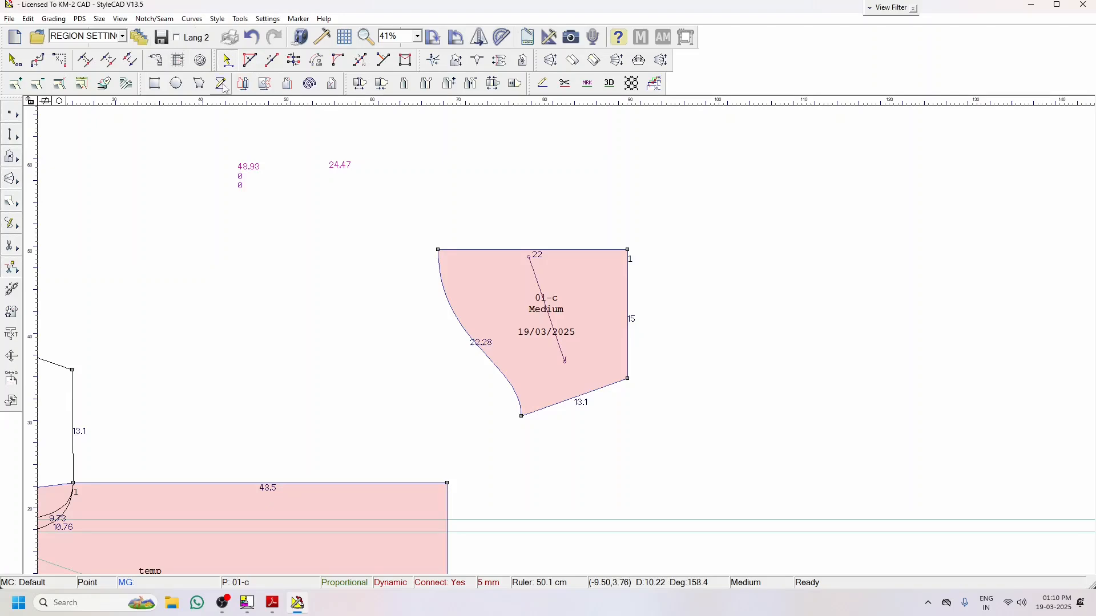
left_click(323, 36)
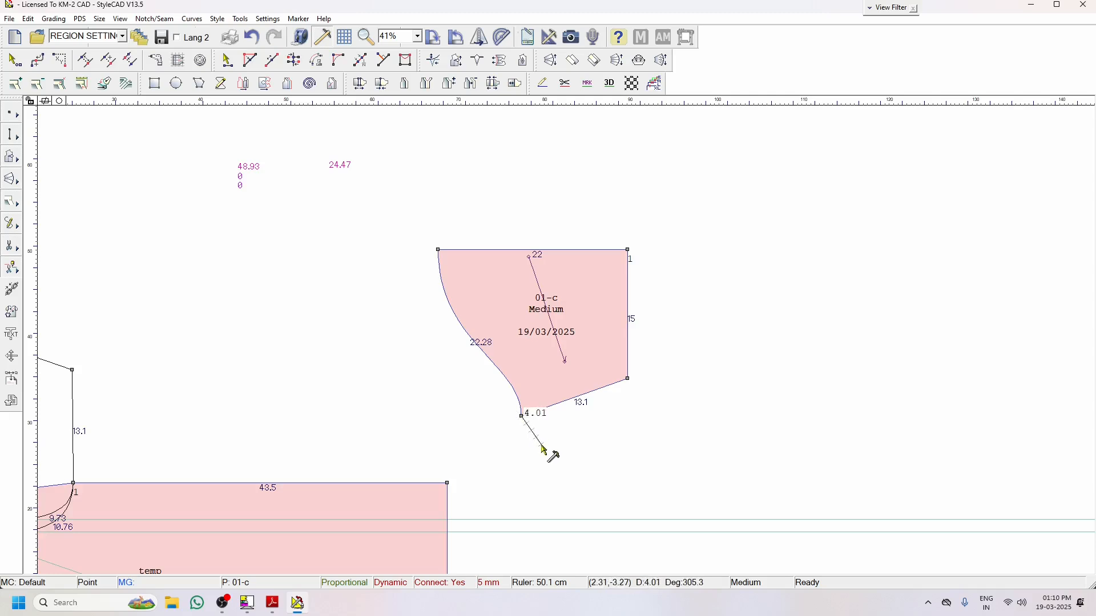
left_click(539, 444)
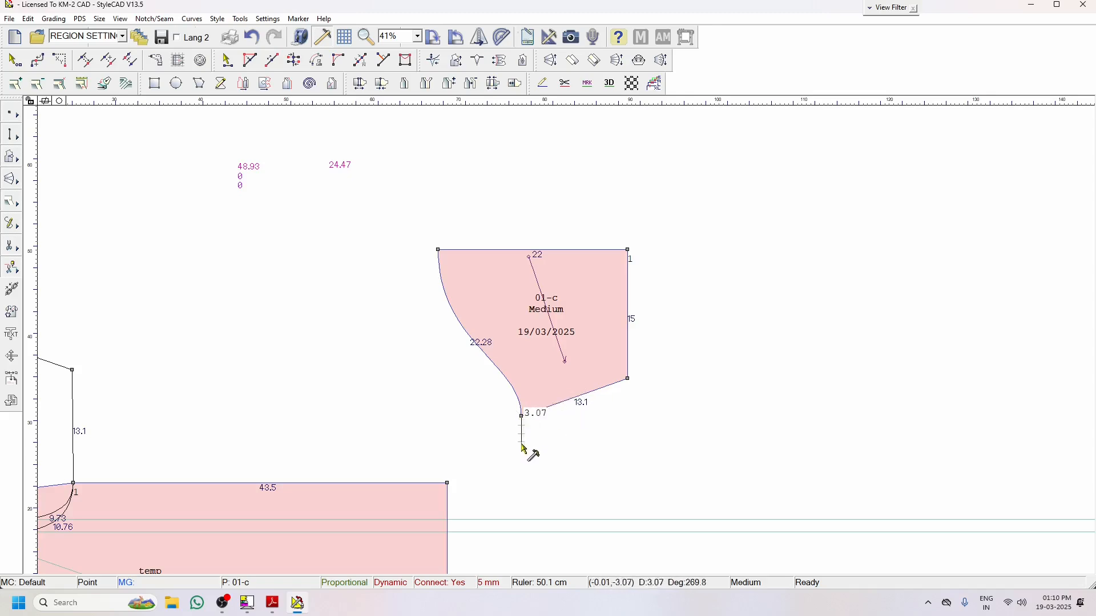
left_click(524, 466)
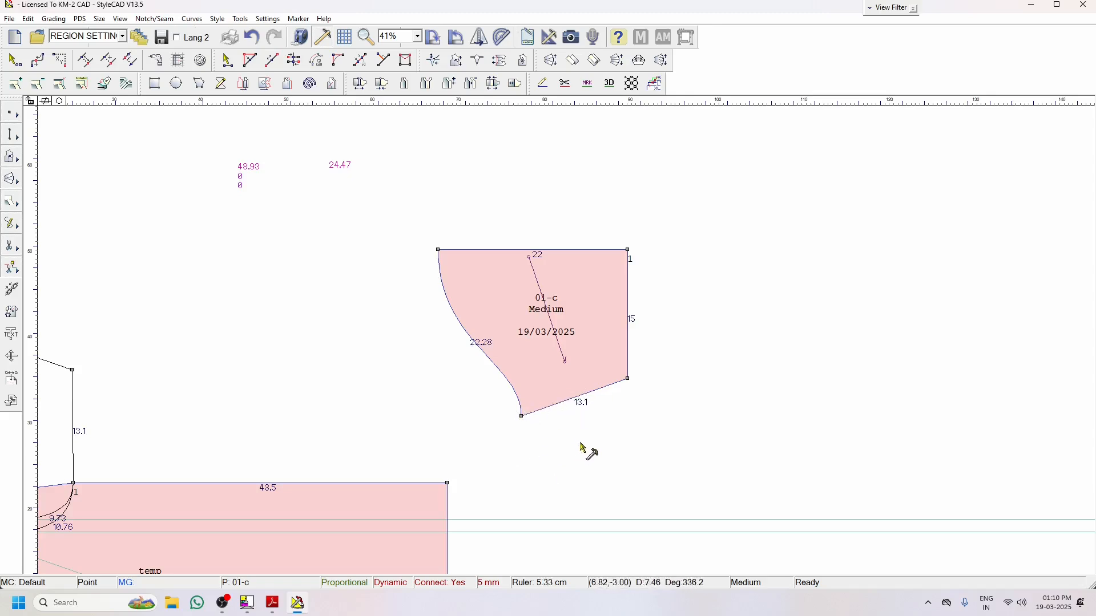
Try lengthening the sleeve's cap curve to 24.47 cm from its lower end, and undo the change
left_click(272, 60)
left_click(473, 347)
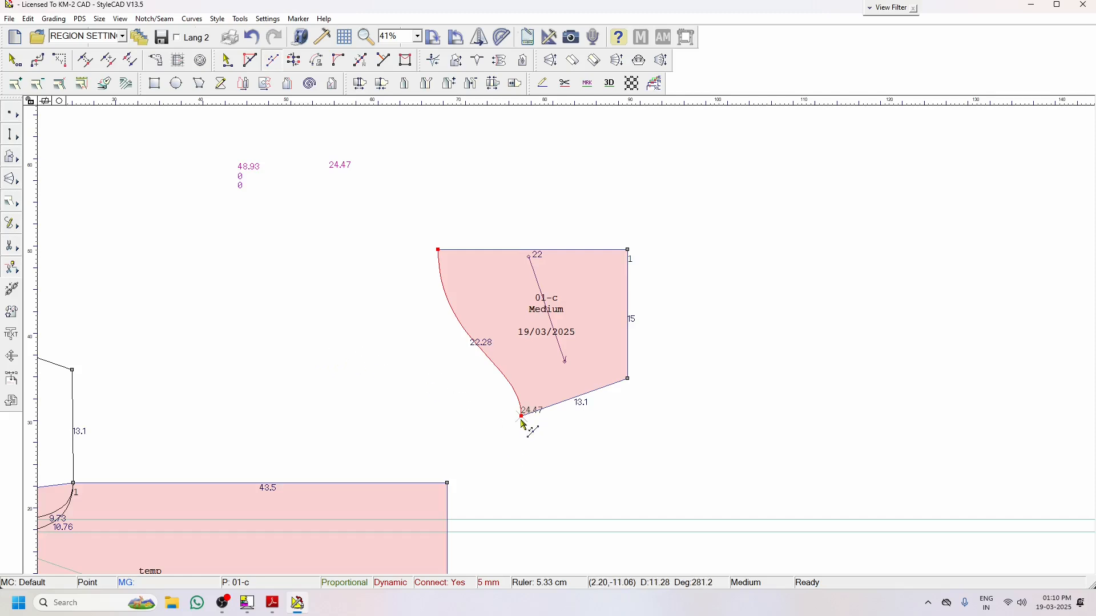
left_click_drag(521, 417, 529, 432)
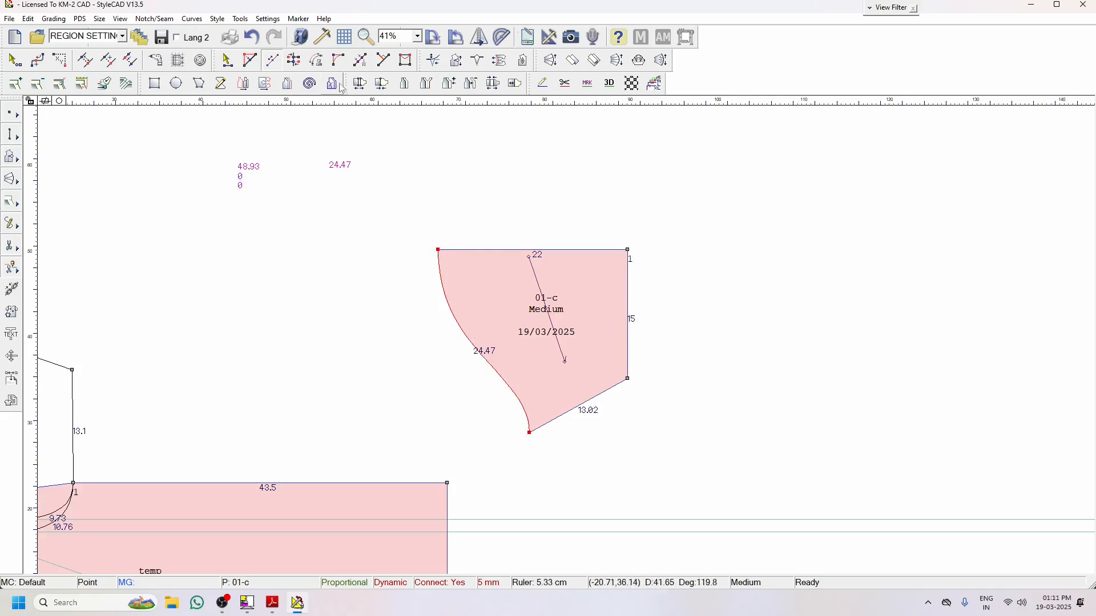
left_click(255, 37)
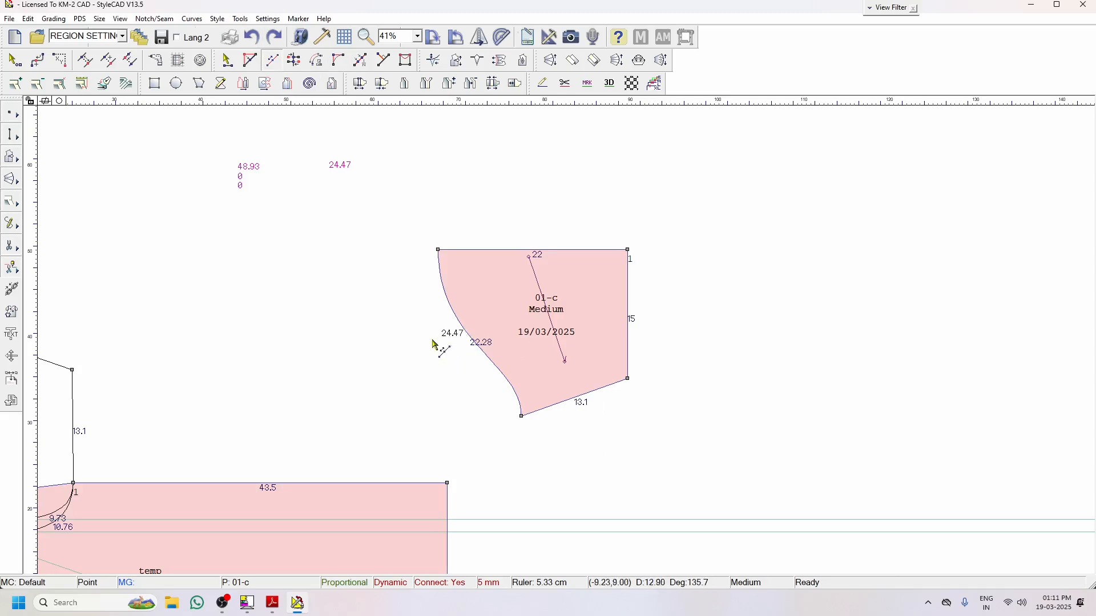
Try setting the cap curve to 24.47 cm by shifting its lower end horizontally, then vertically, undoing each attempt
left_click_drag(458, 292, 429, 327)
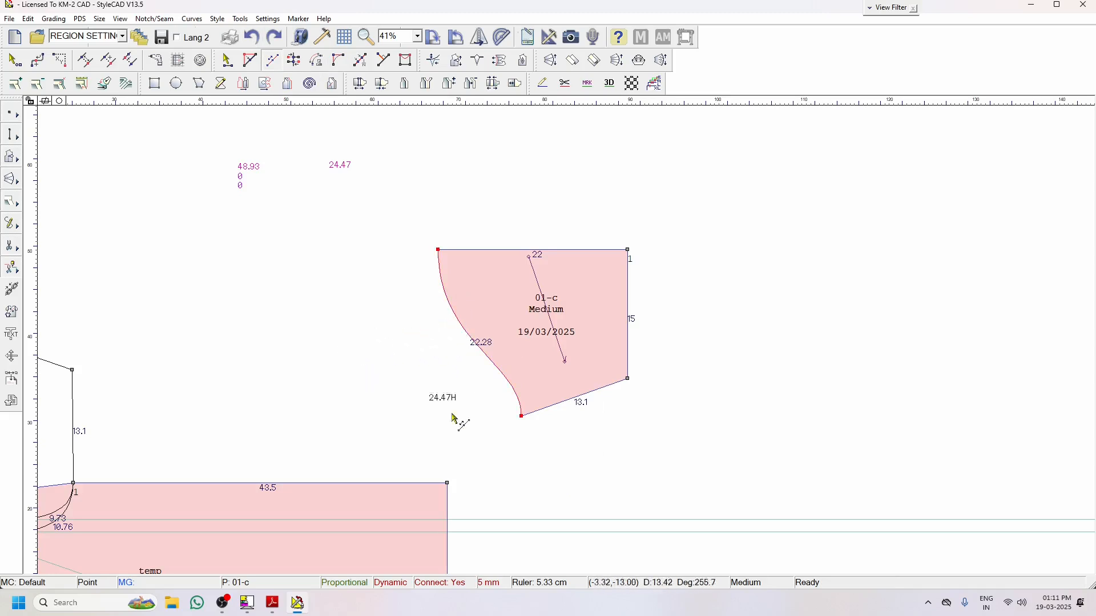
left_click(523, 419)
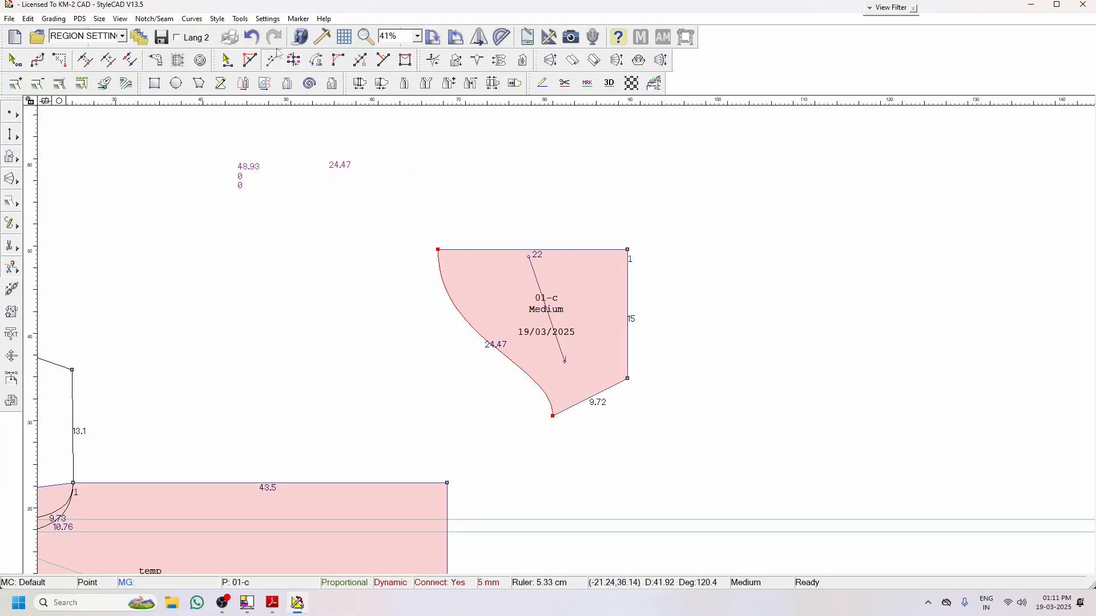
left_click(251, 38)
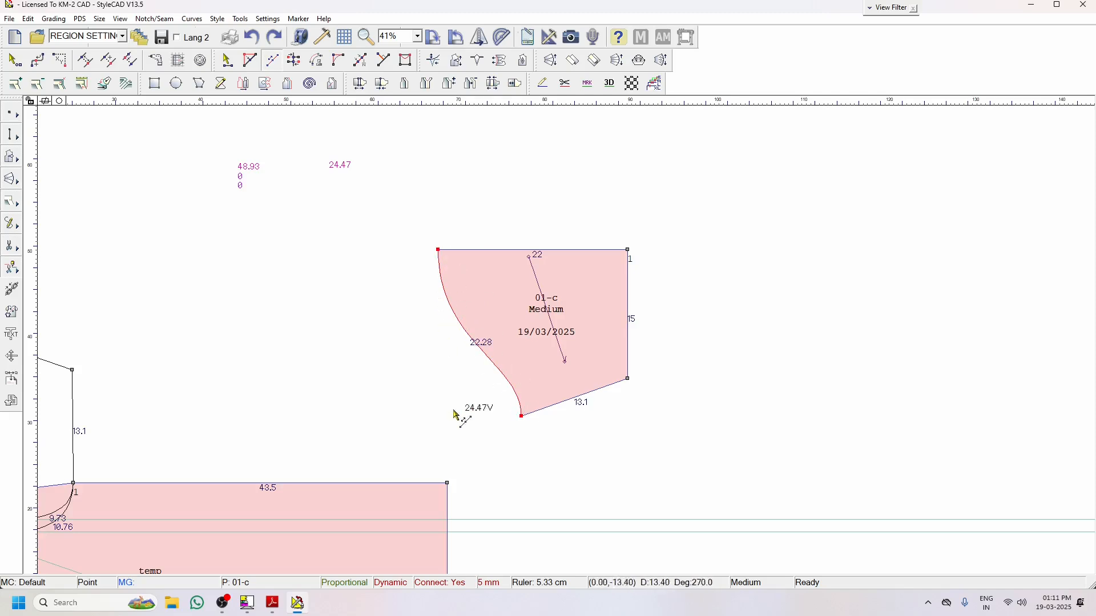
left_click(521, 421)
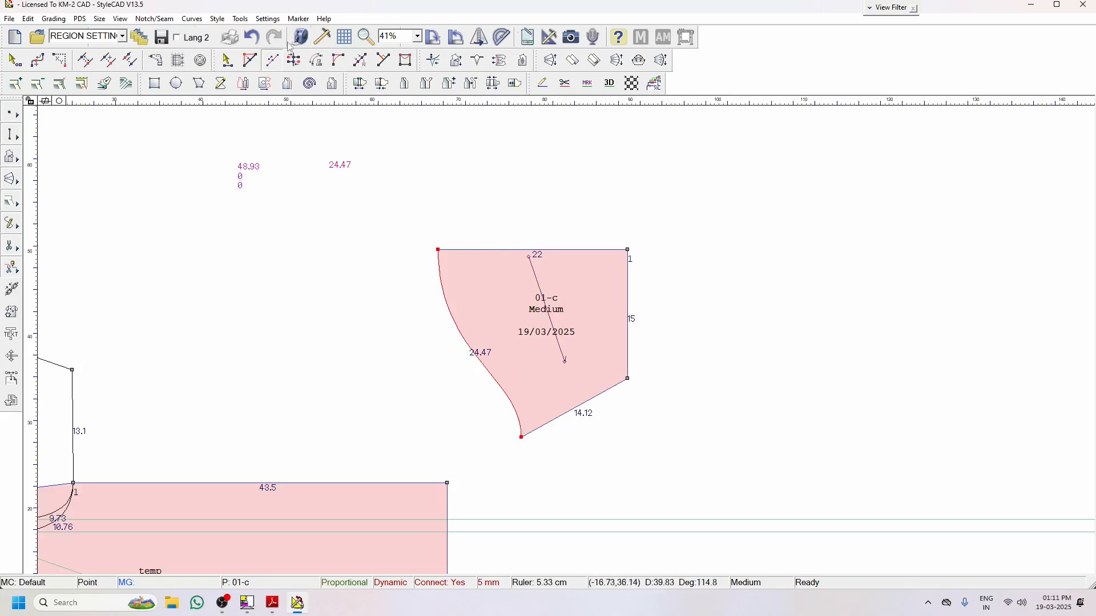
left_click(251, 37)
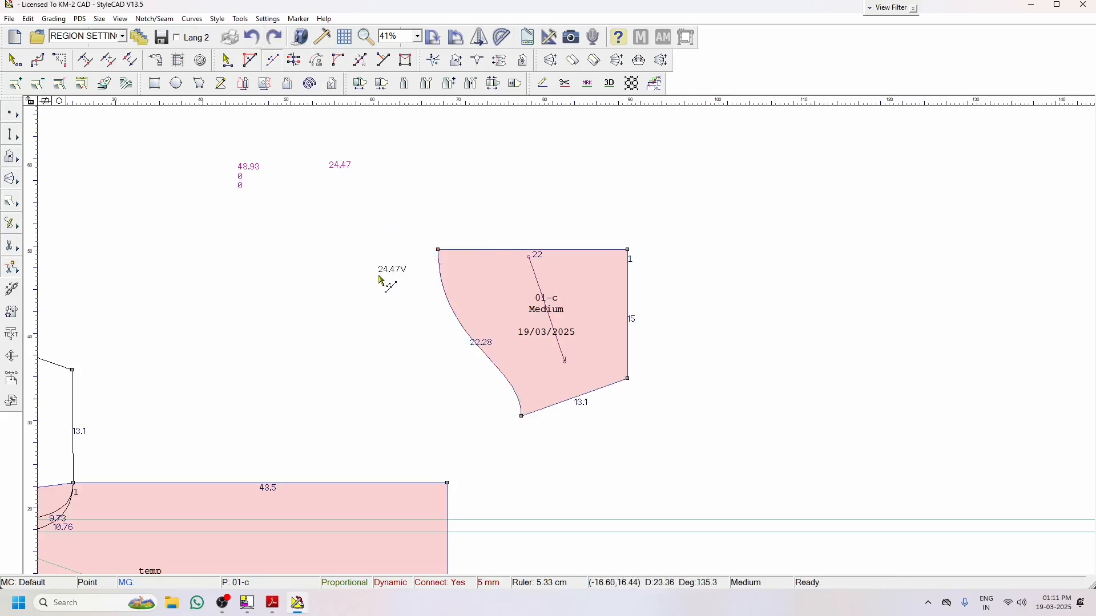
Set the sleeve's cap curve to 24.47 cm from its lower end without restricting the direction
left_click(449, 375)
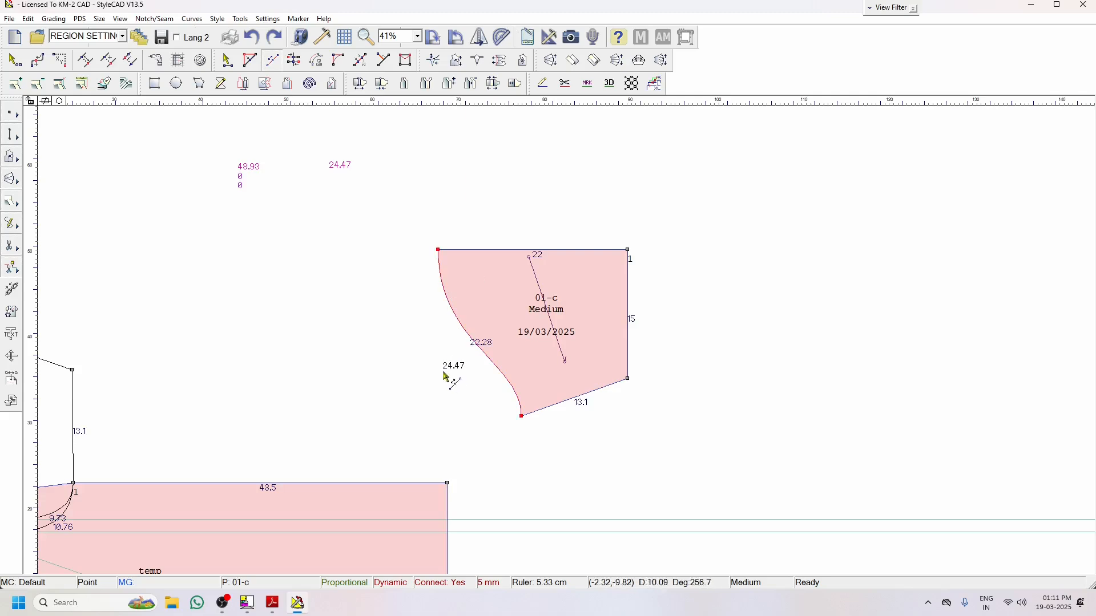
left_click(523, 424)
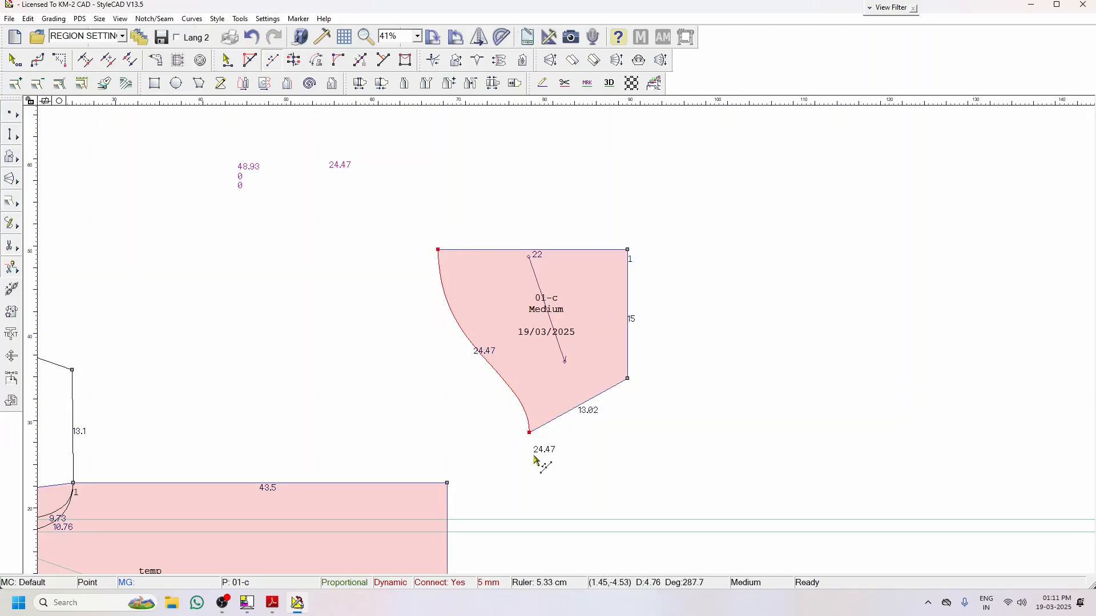
left_click(228, 61)
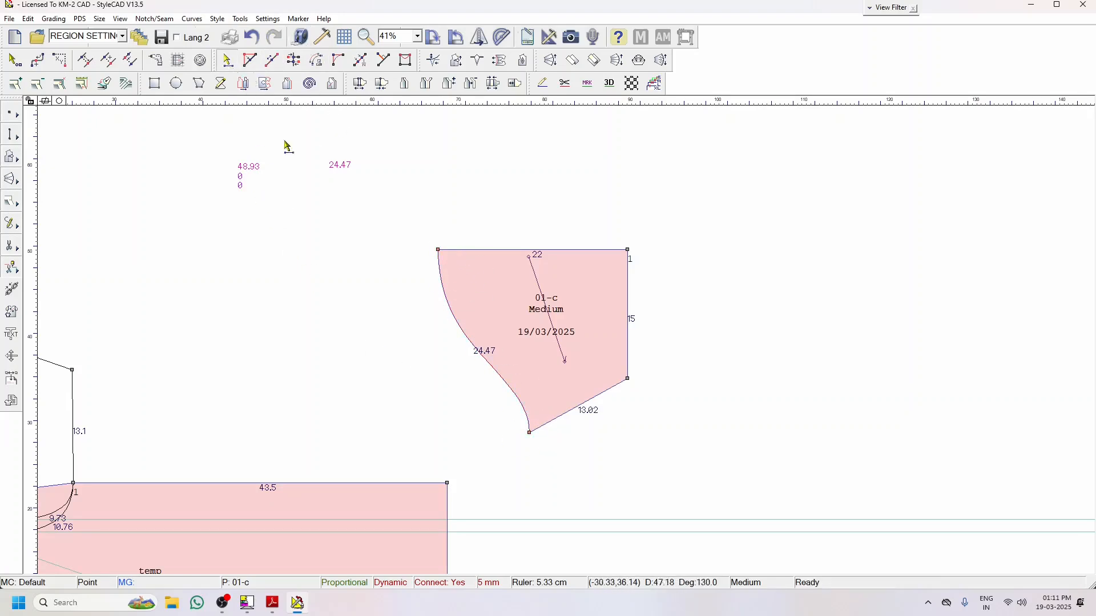
Set the sleeve's grain line to the default angle and move the piece beside piece 01-b
right_click(534, 278)
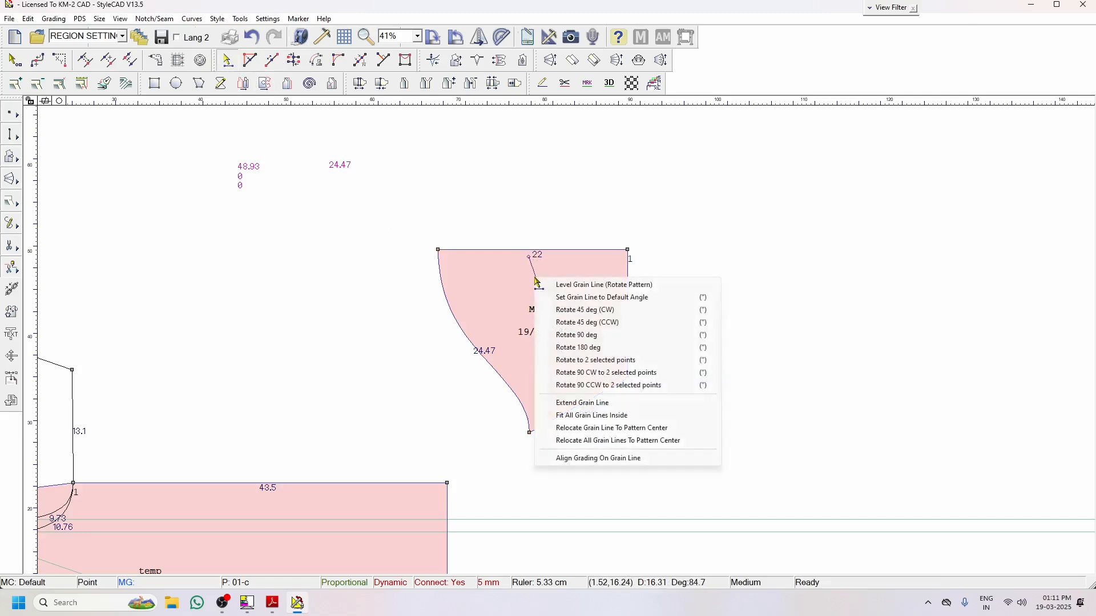
left_click(579, 298)
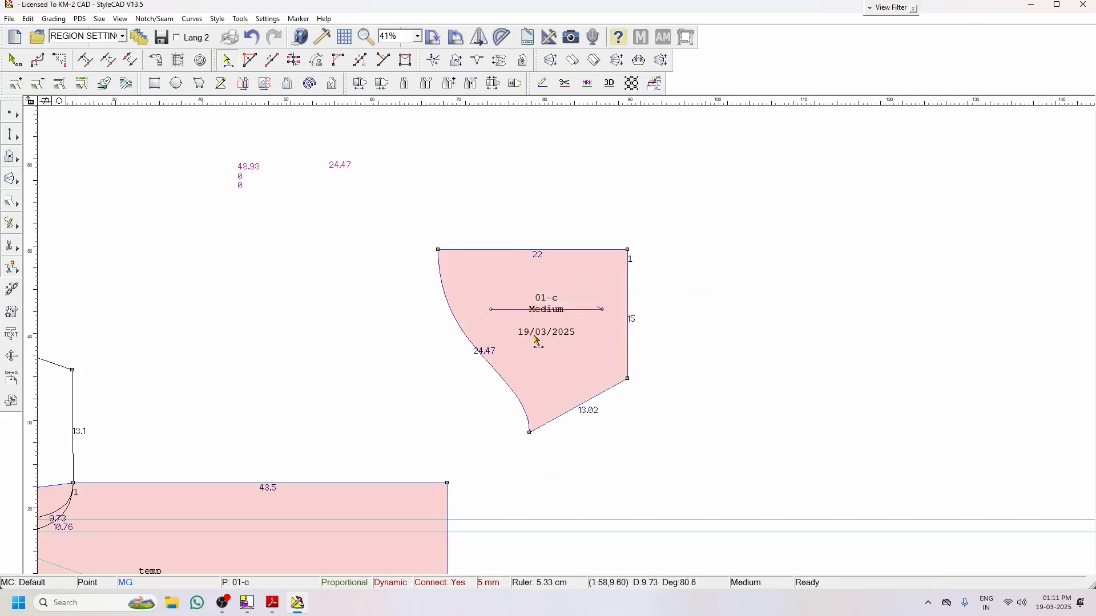
scroll(552, 336, "down", 3)
left_click(533, 314)
scroll(605, 380, "down", 3)
left_click(681, 476)
scroll(399, 292, "up", 1)
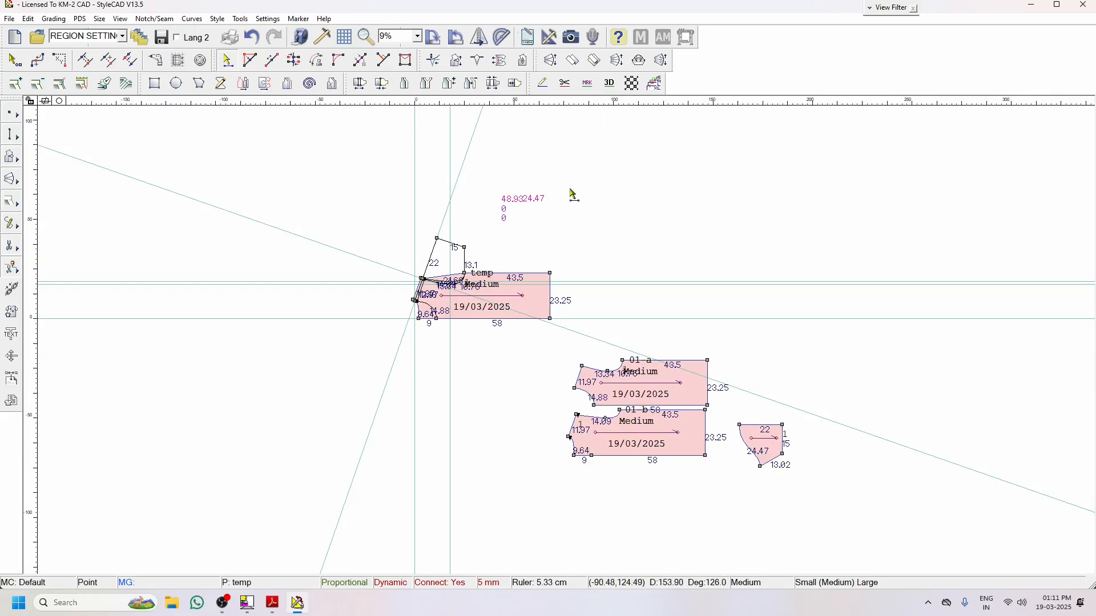
Delete all guide lines crossing the draft, and move piece 01-b farther below piece 01-a
left_click_drag(569, 189, 268, 450)
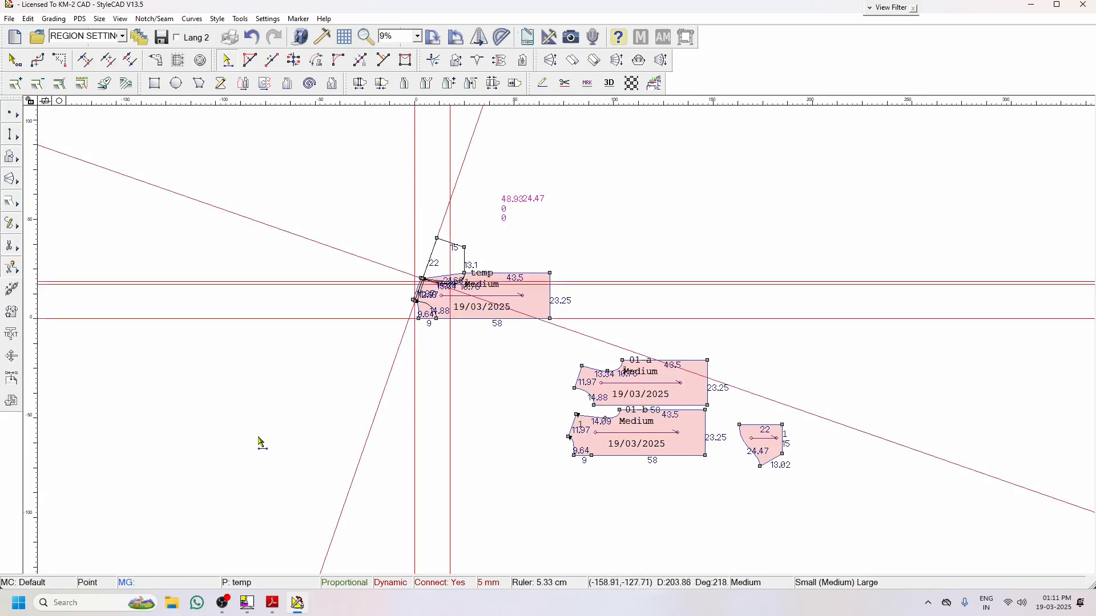
key("Delete")
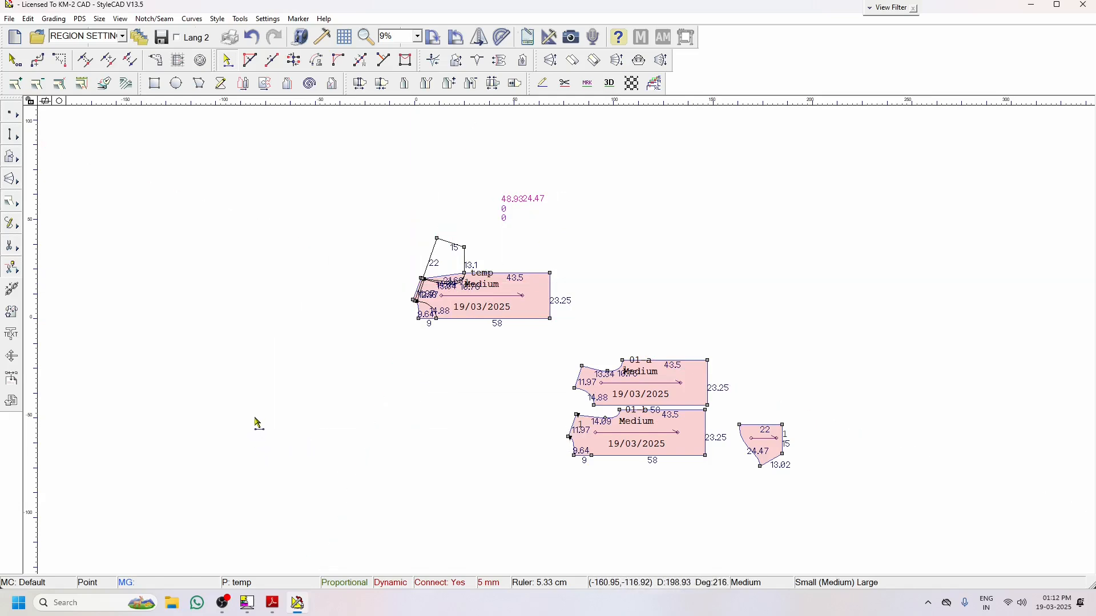
scroll(744, 449, "up", 4)
left_click_drag(424, 283, 431, 337)
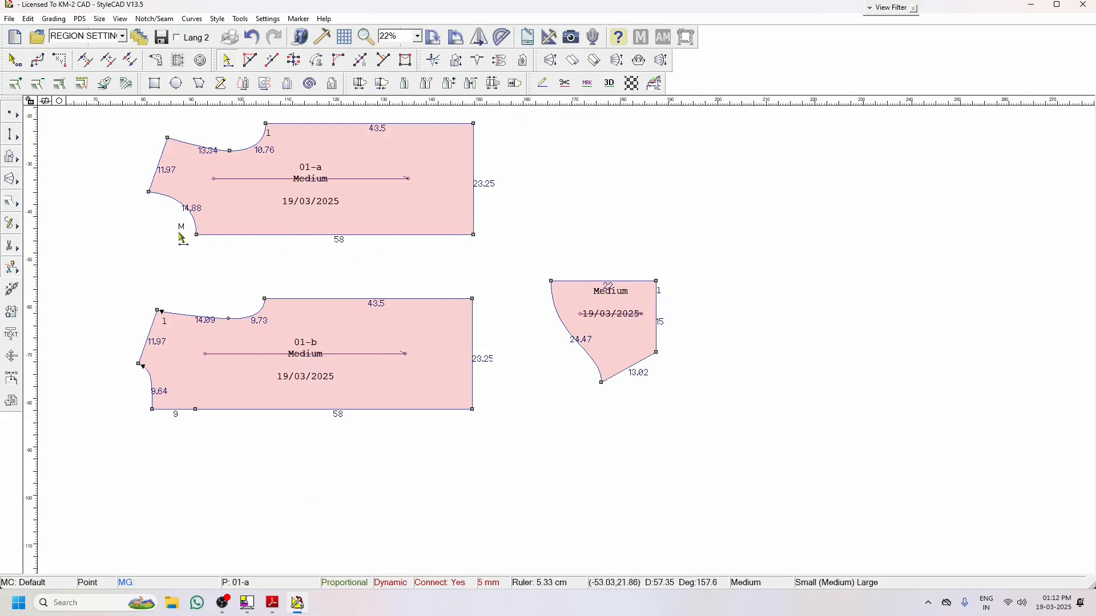
Define mirror lines on the 58 cm edge of 01-a, the sleeve's 22 cm edge and the full 67 cm edge of 01-b
left_click(239, 240)
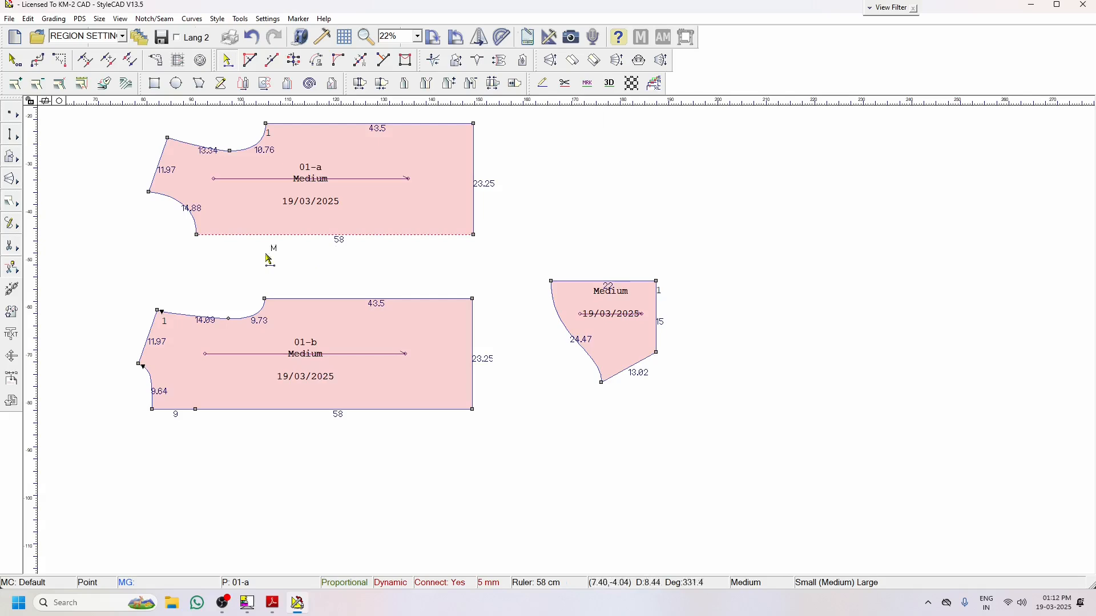
left_click(567, 283)
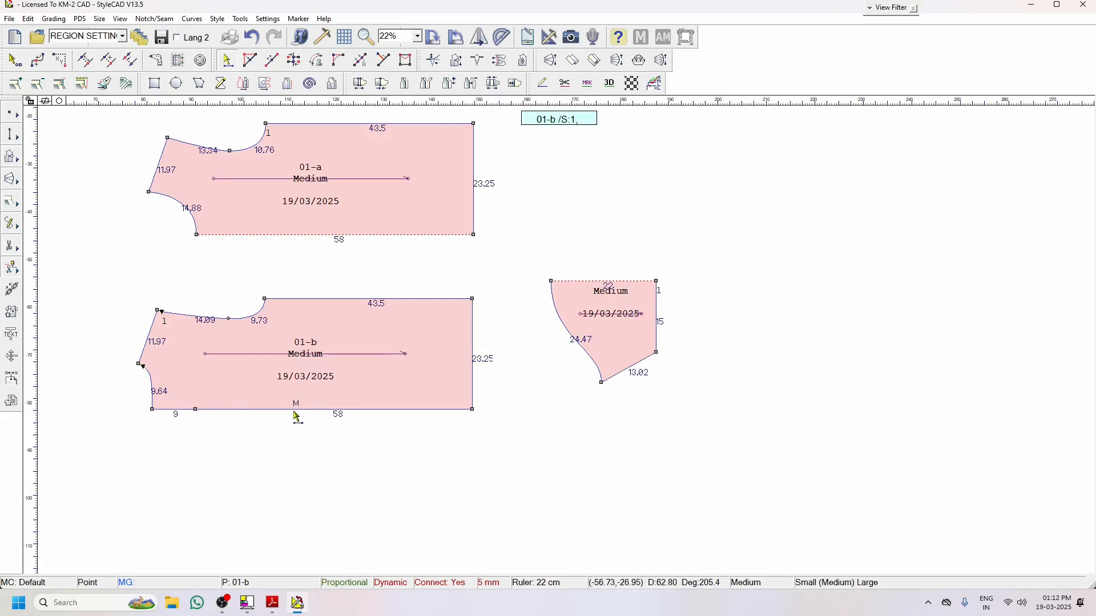
left_click(473, 410)
left_click(153, 410)
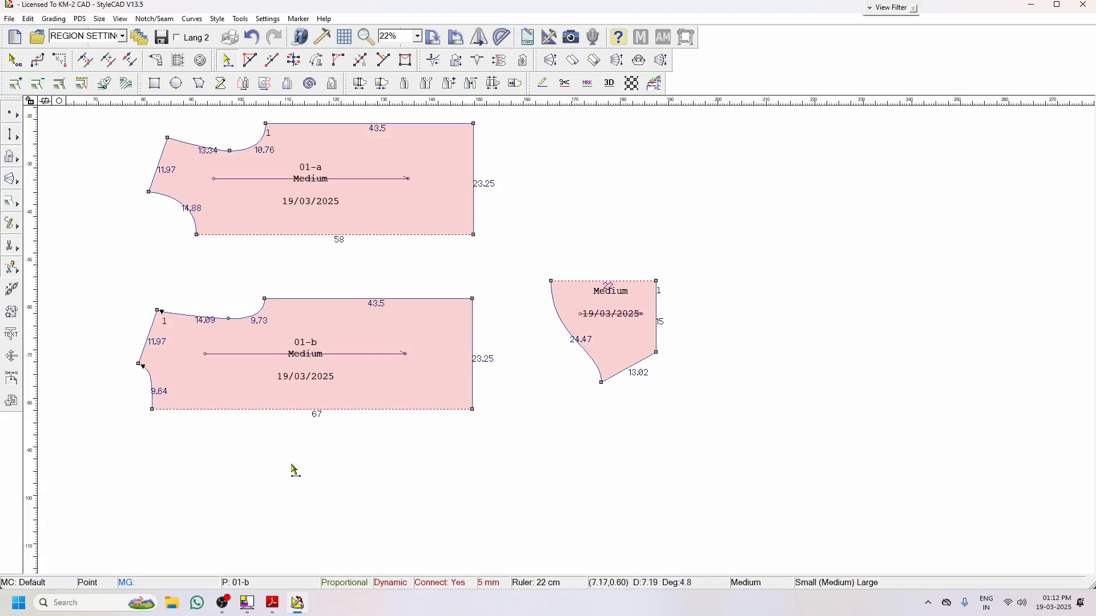
Move the sleeve farther from piece 01-b, and open all three pieces about their mirror lines
left_click_drag(625, 360, 654, 385)
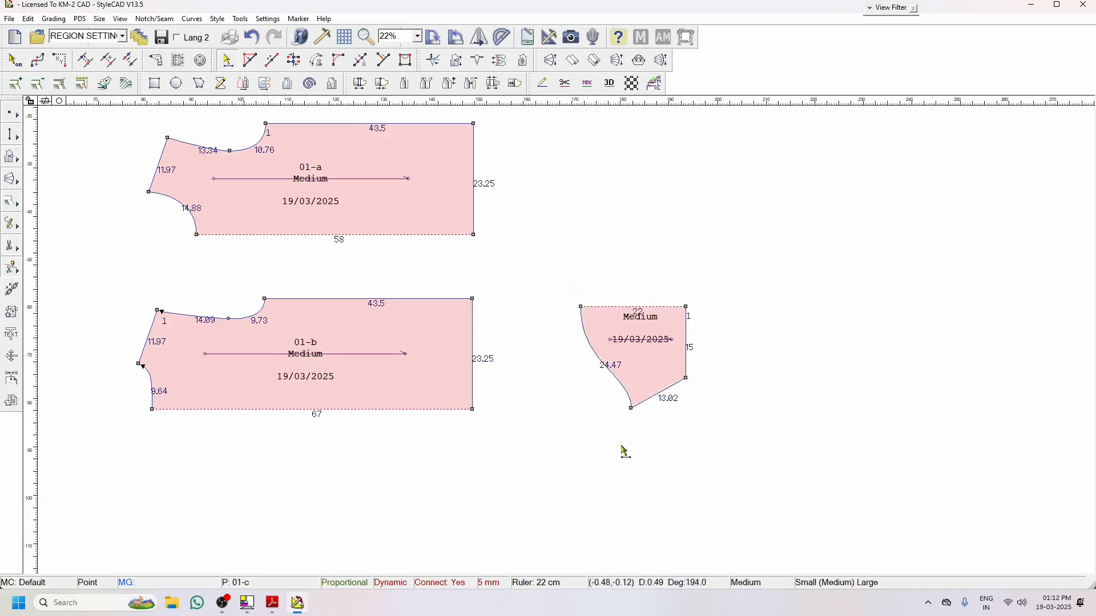
left_click_drag(85, 116, 799, 489)
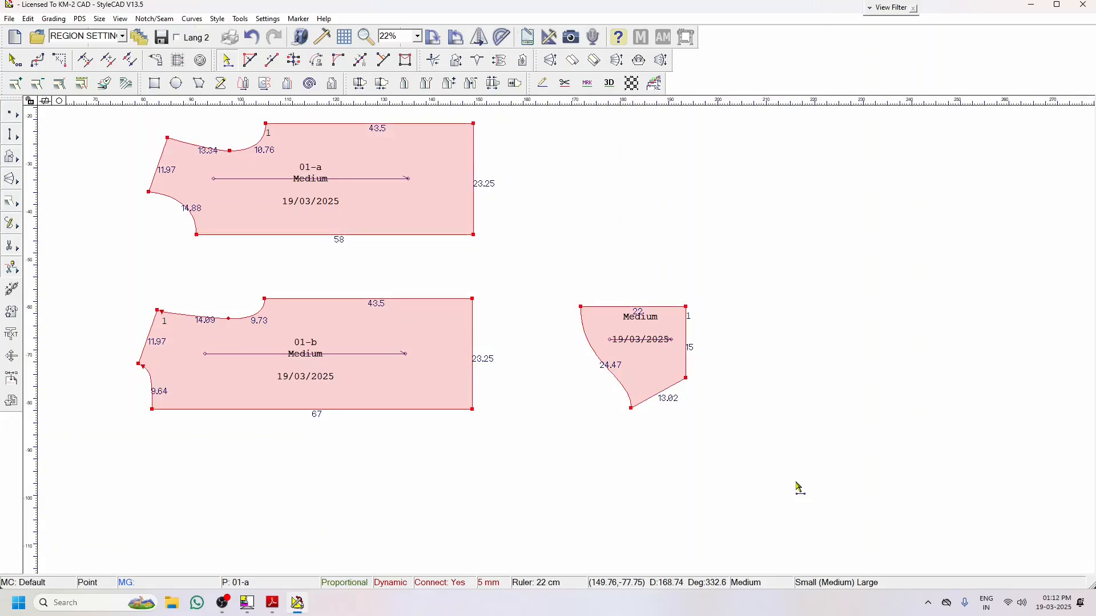
key("m")
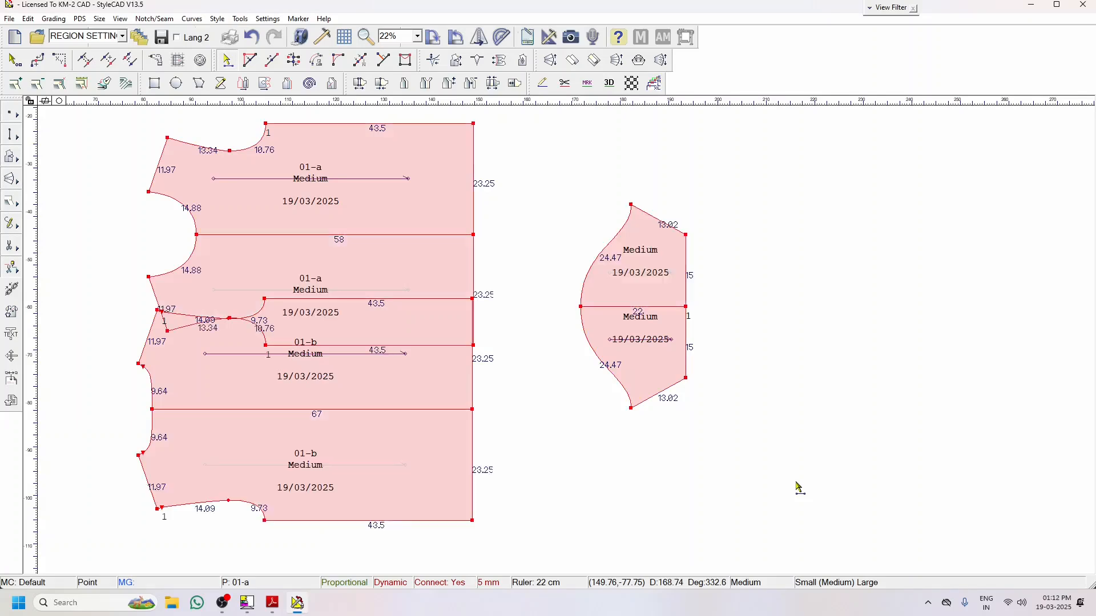
key("ctrl+v")
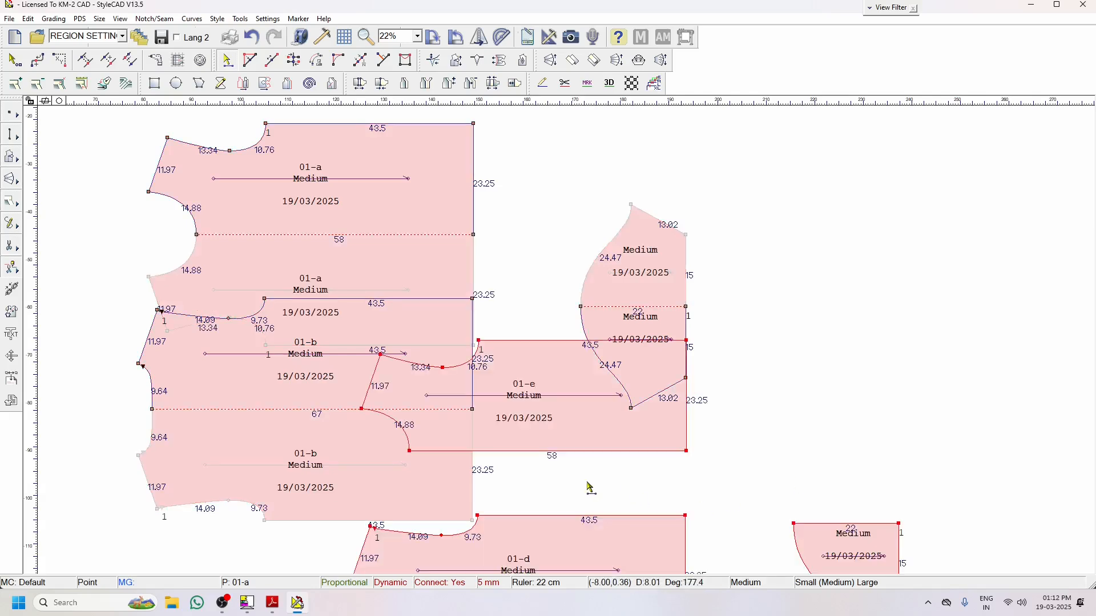
left_click(258, 39)
Move piece 01-b down until it clears the mirrored half of piece 01-a
scroll(491, 455, "down", 3)
left_click_drag(533, 302, 540, 350)
scroll(559, 339, "up", 1)
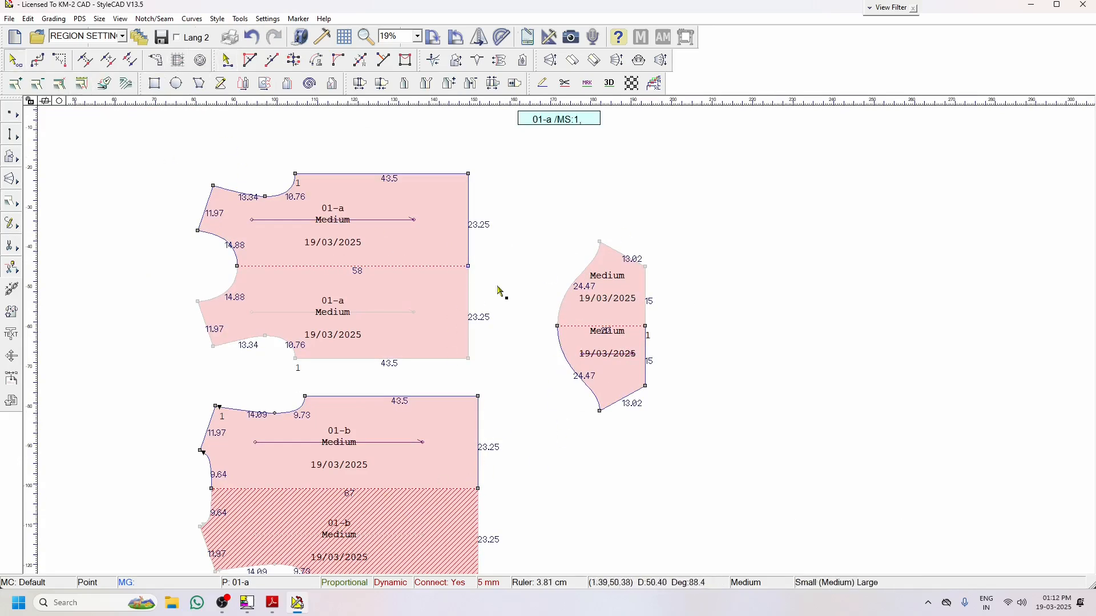
Try pulling a point outward from the sleeve's original 15 cm hem edge to test the mirrored half, and undo it
scroll(567, 326, "up", 5)
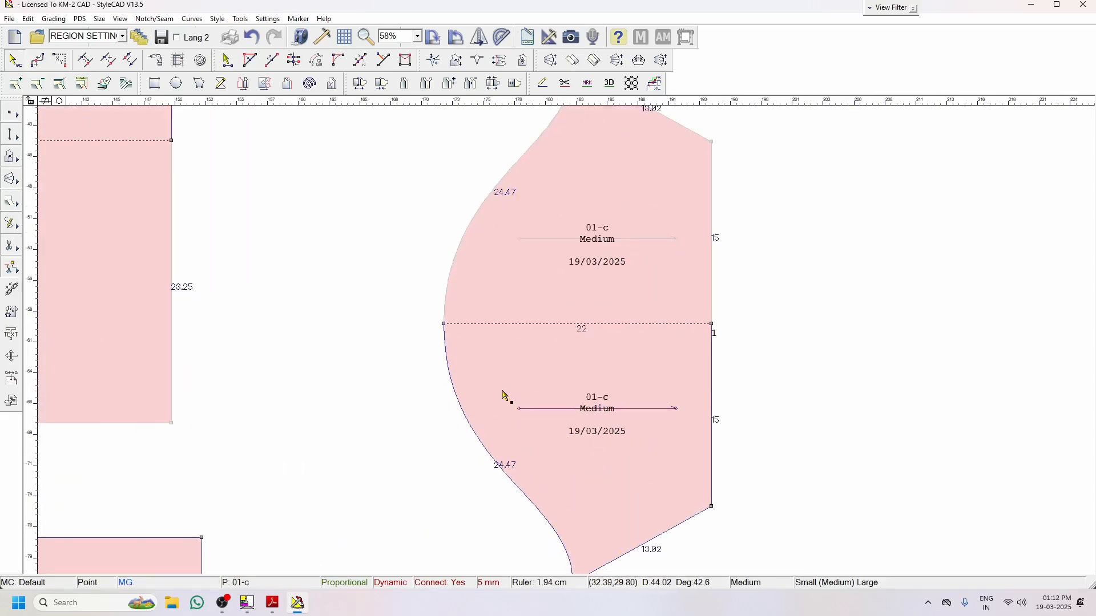
scroll(562, 343, "down", 2)
left_click_drag(693, 340, 743, 335)
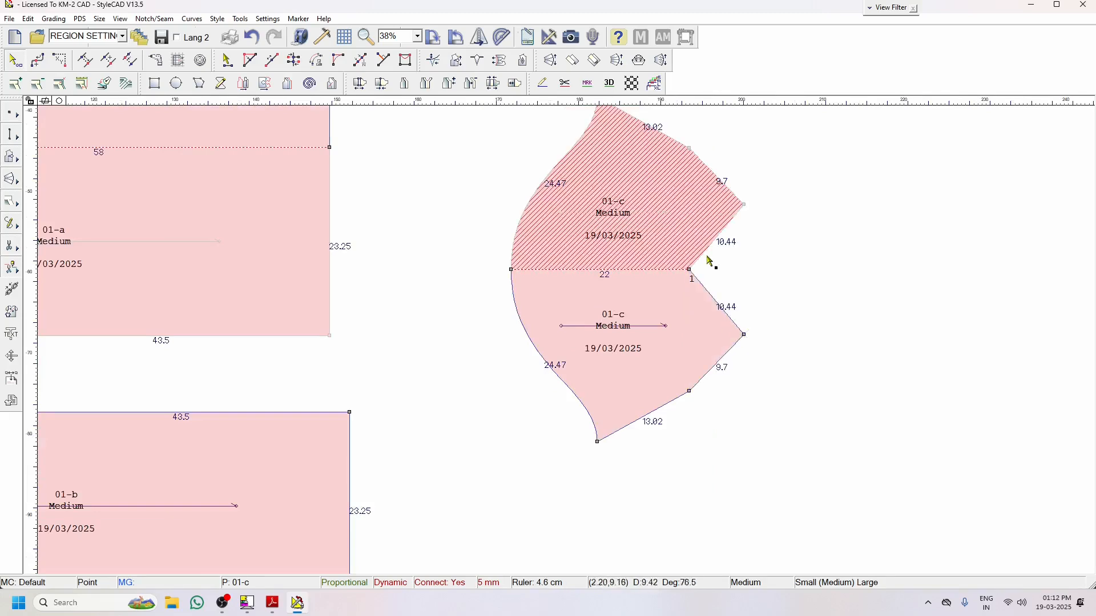
left_click(251, 37)
scroll(722, 321, "down", 3)
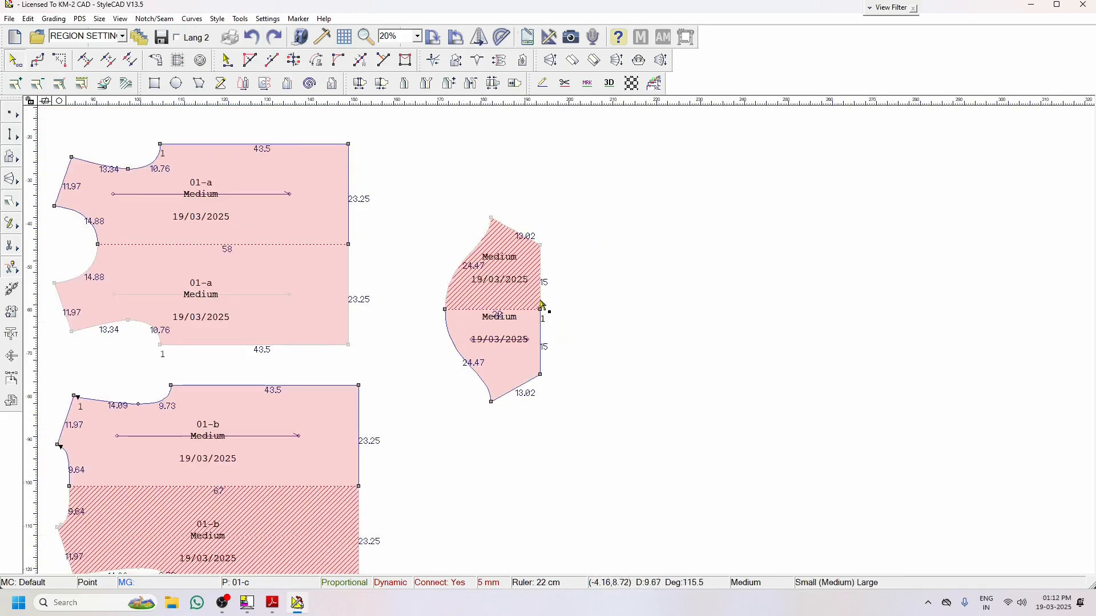
Unfold the mirrored sleeve into one full piece, keeping the mirror line as an internal line
scroll(541, 302, "up", 2)
left_click(227, 60)
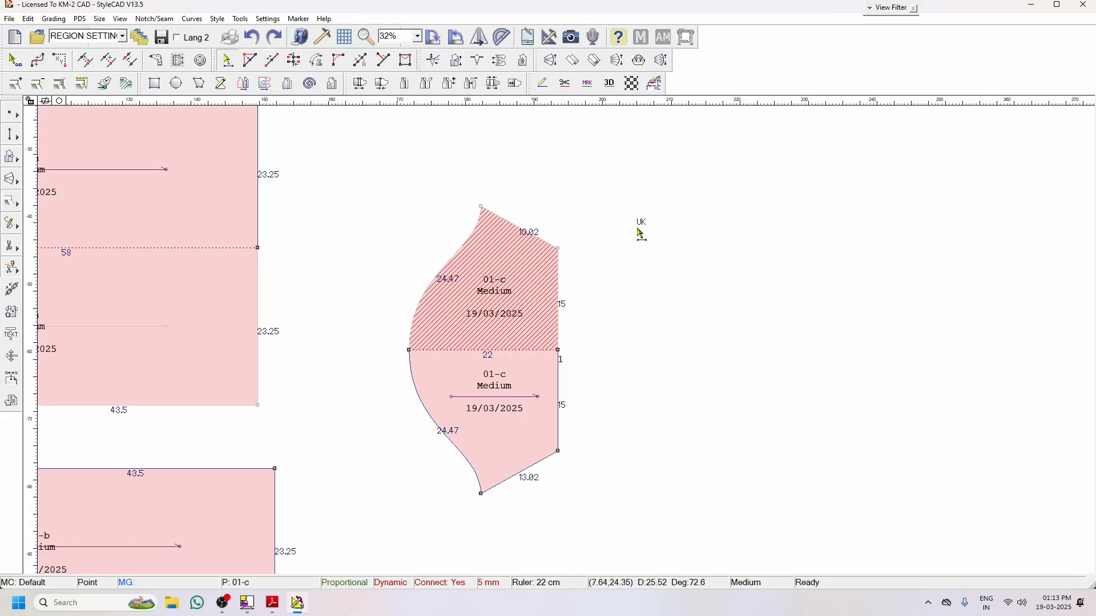
left_click_drag(364, 152, 623, 507)
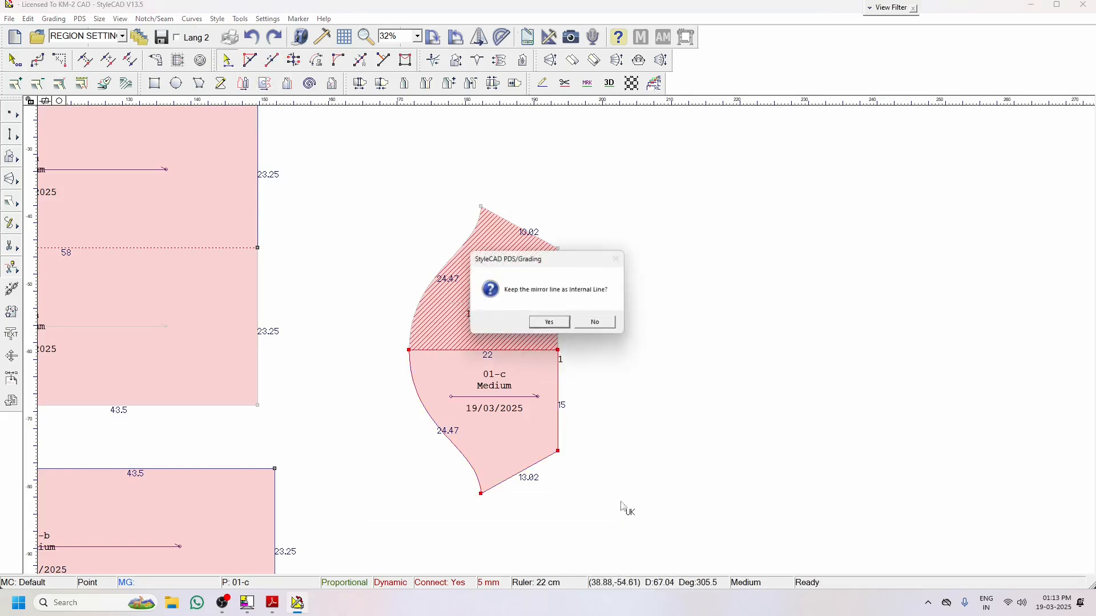
left_click(549, 323)
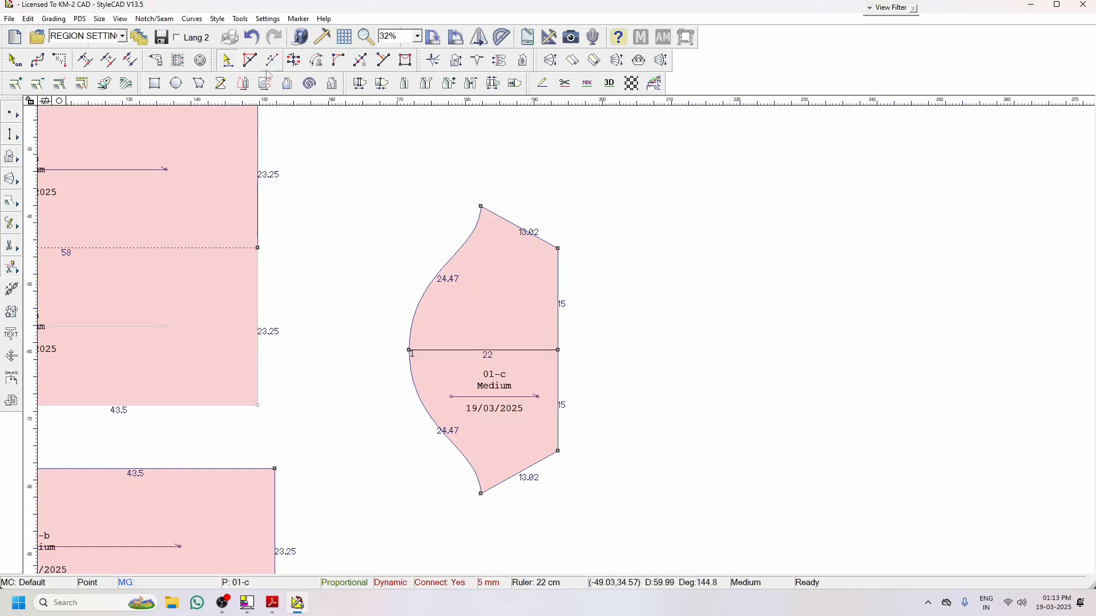
Try pulling a point inward on the upper half of the sleeve cap curve, and undo it
left_click_drag(443, 267, 460, 281)
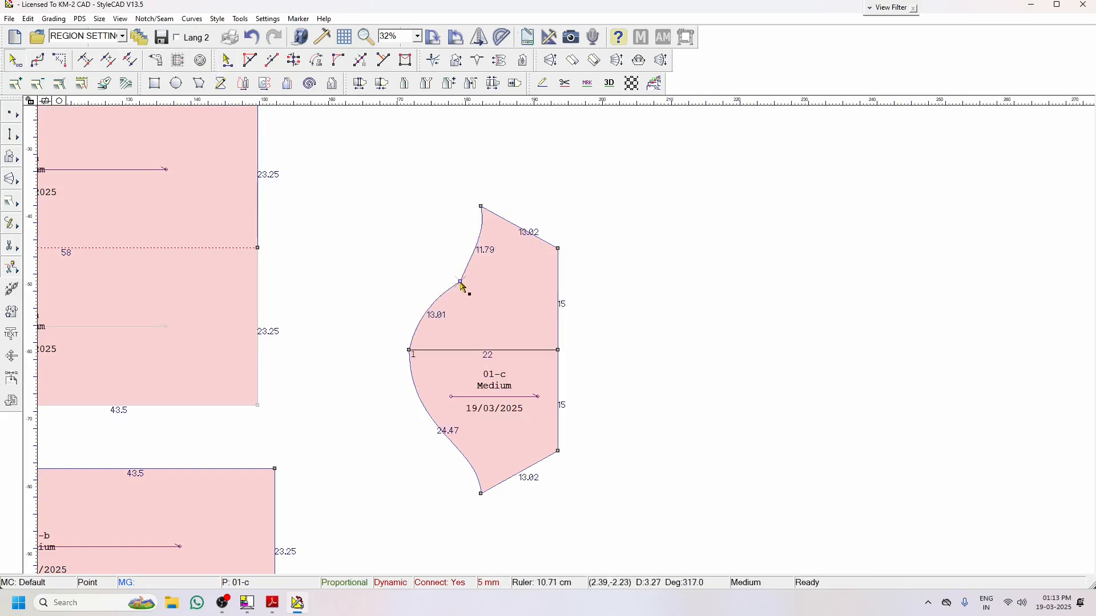
left_click(251, 37)
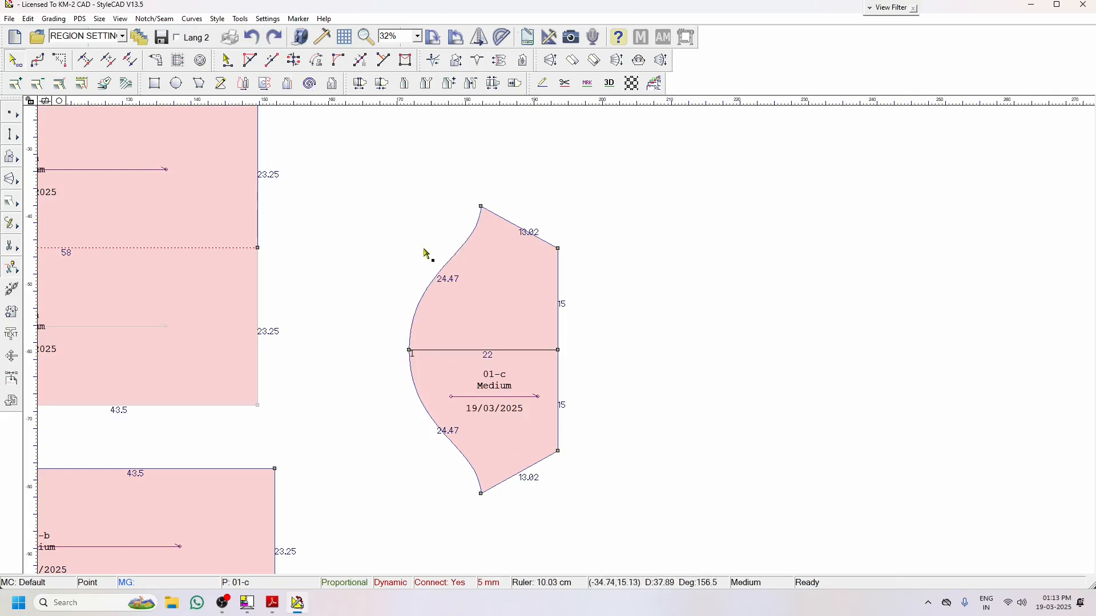
Temporarily flip the lower half of sleeve 01-c over its upper half about the 22 cm centre line
left_click(479, 48)
left_click_drag(618, 529, 367, 371)
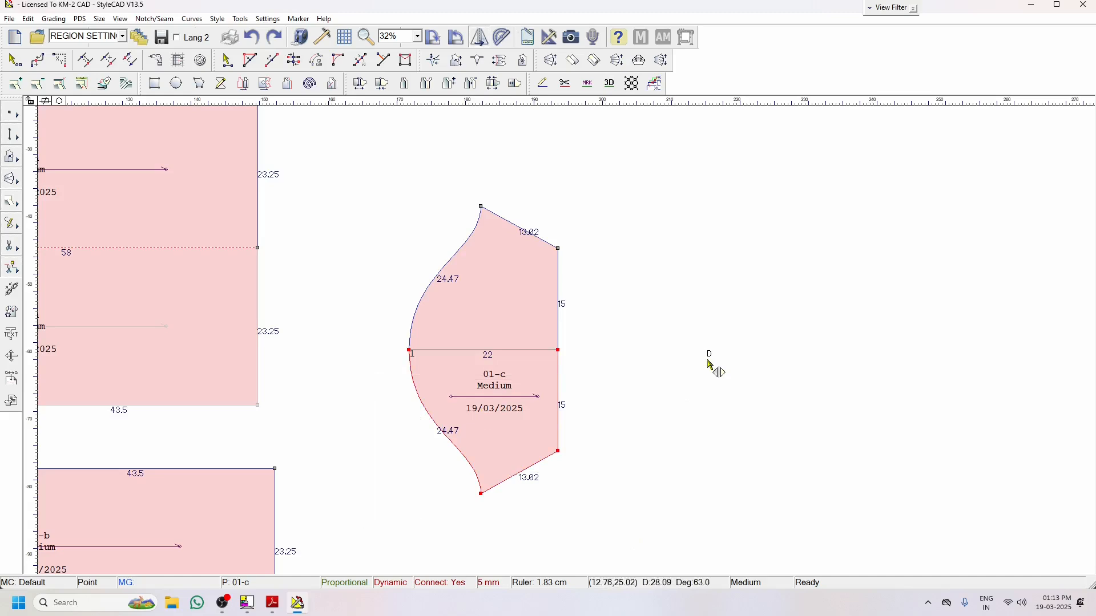
left_click(410, 350)
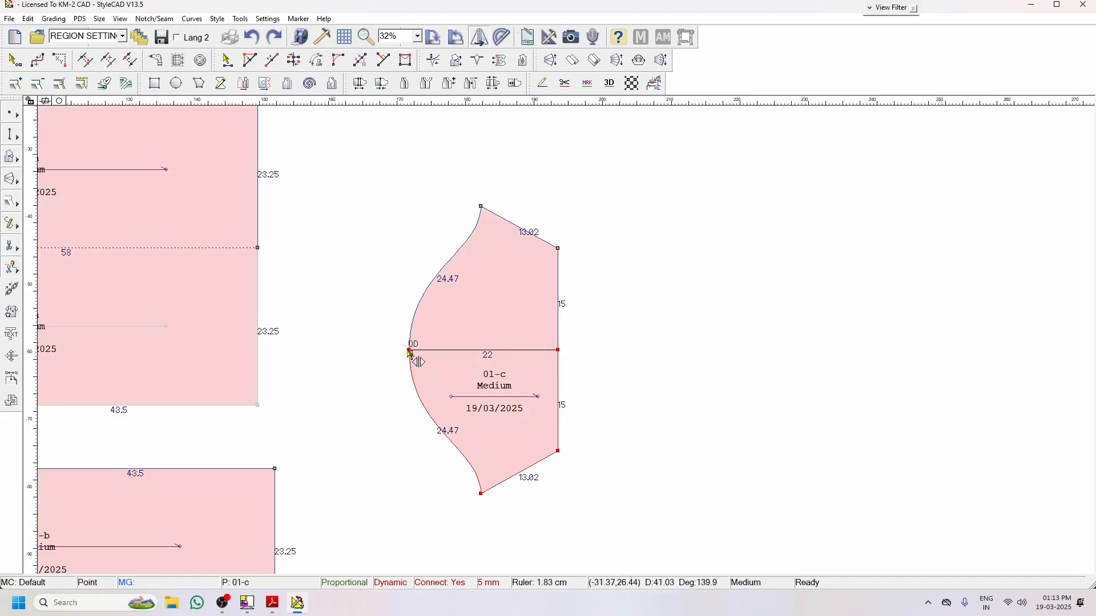
left_click(558, 350)
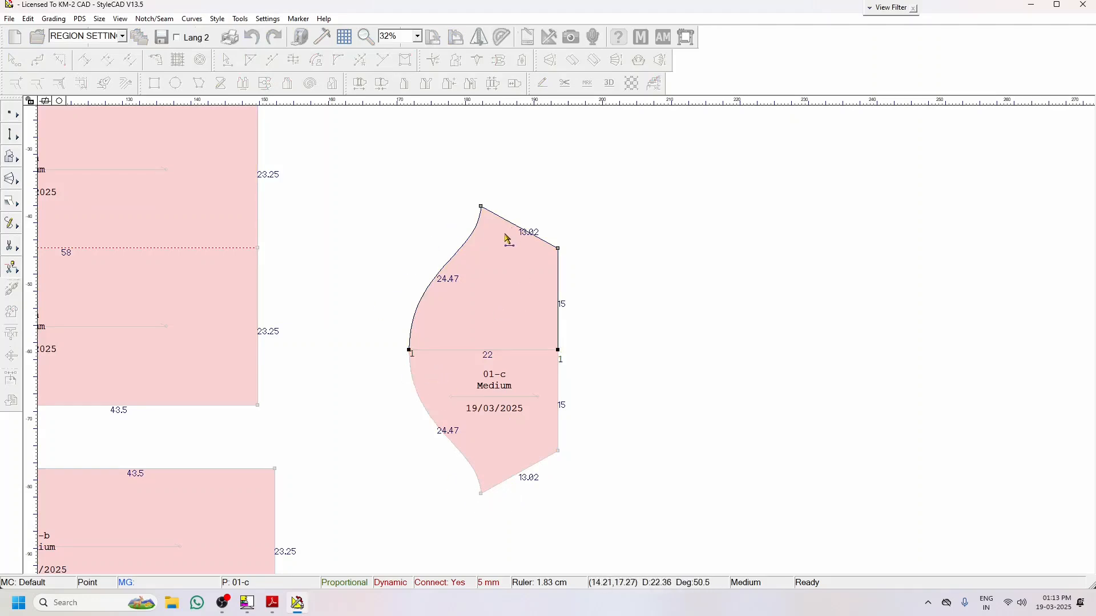
Blend the flipped sleeve cap curve into a more hollowed shape 24.46 cm long, keep it, and return the half to its place
scroll(489, 295, "up", 2)
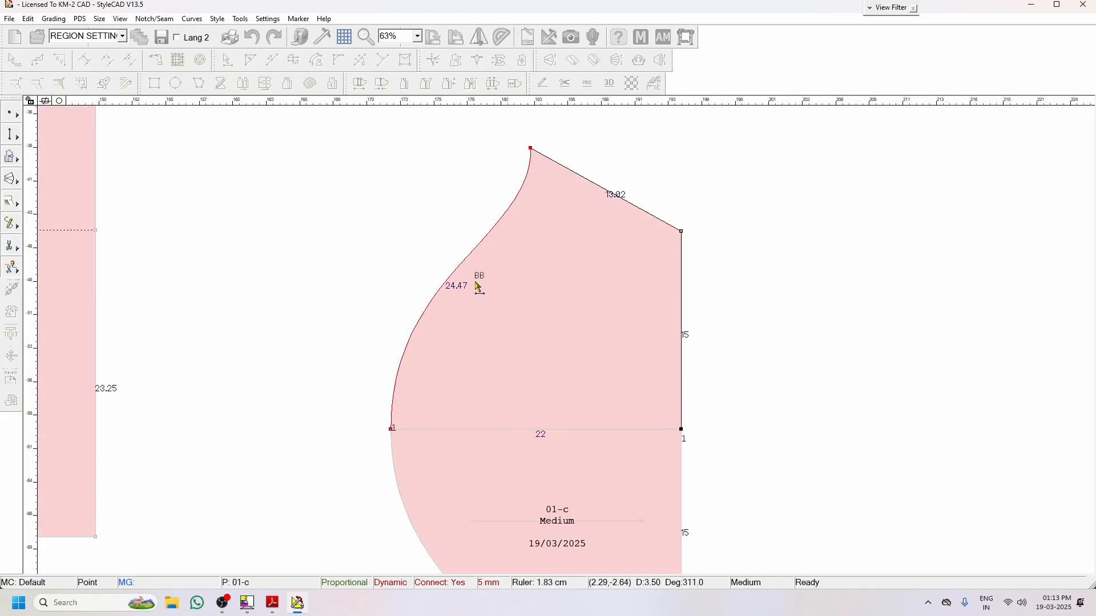
left_click_drag(409, 271, 465, 314)
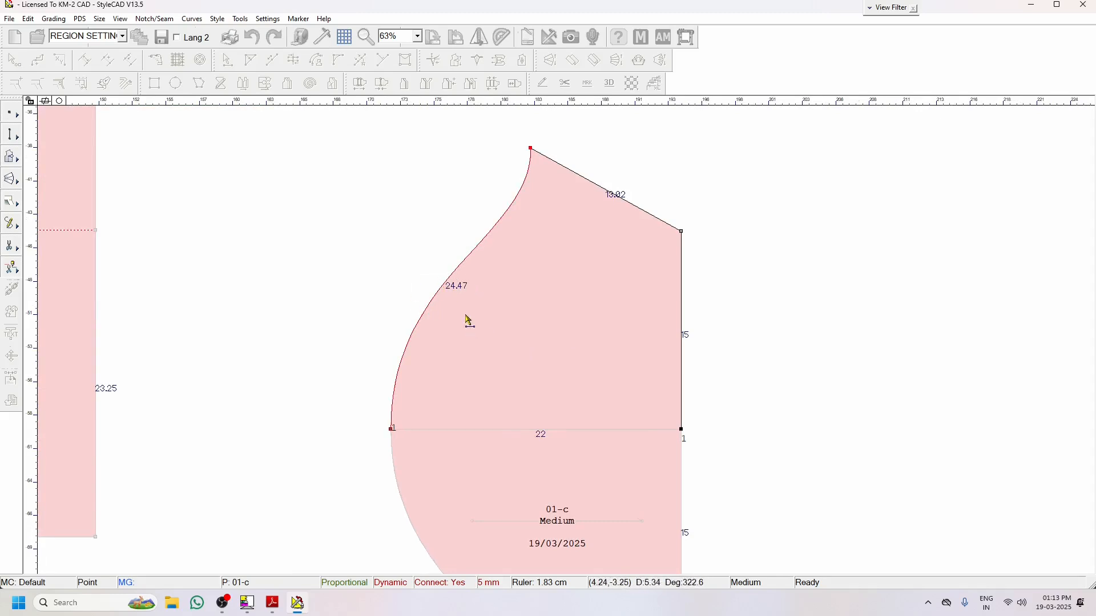
left_click(412, 330)
left_click_drag(437, 337, 398, 312)
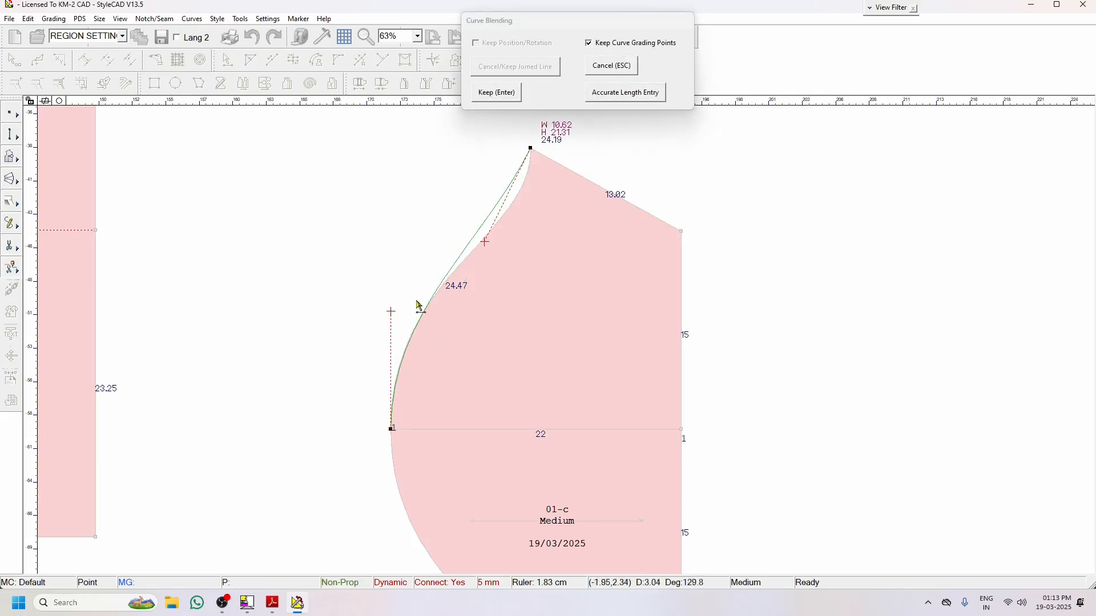
left_click_drag(484, 242, 531, 265)
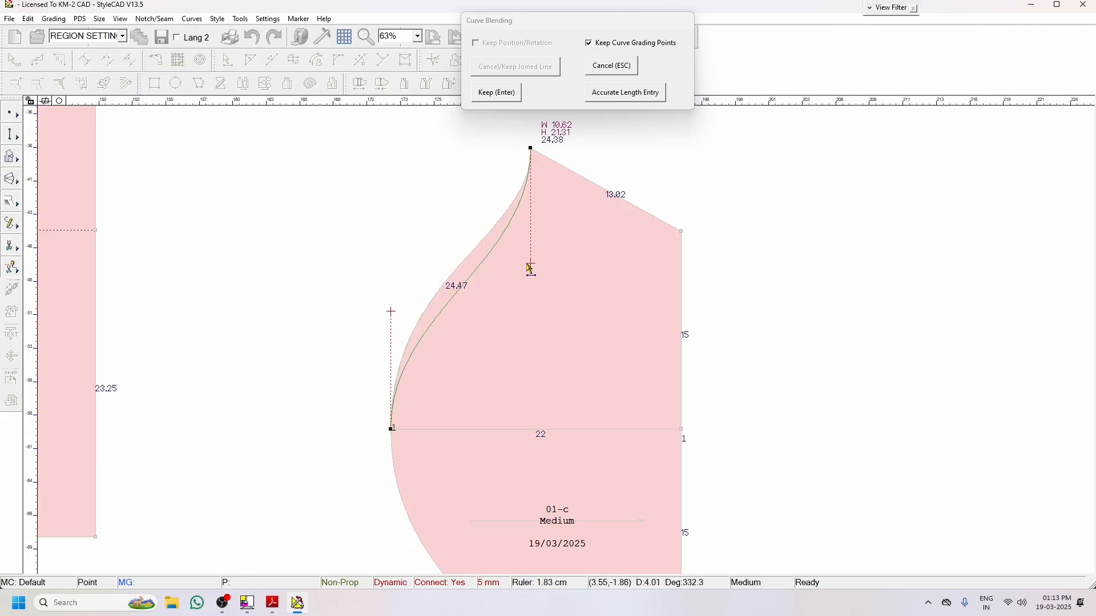
left_click_drag(390, 312, 390, 305)
left_click_drag(531, 264, 532, 277)
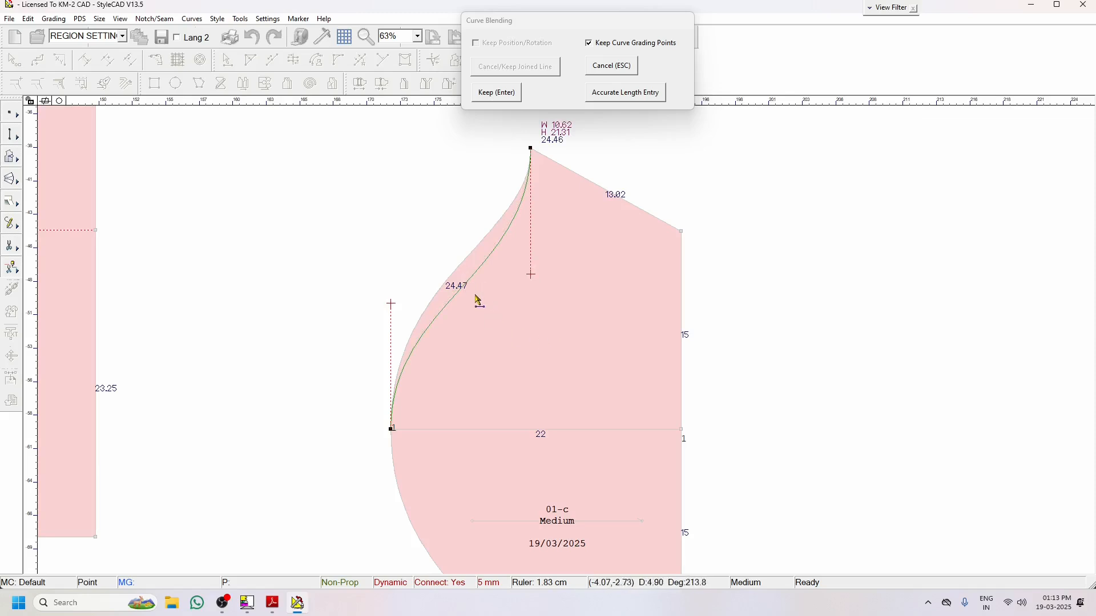
left_click(502, 94)
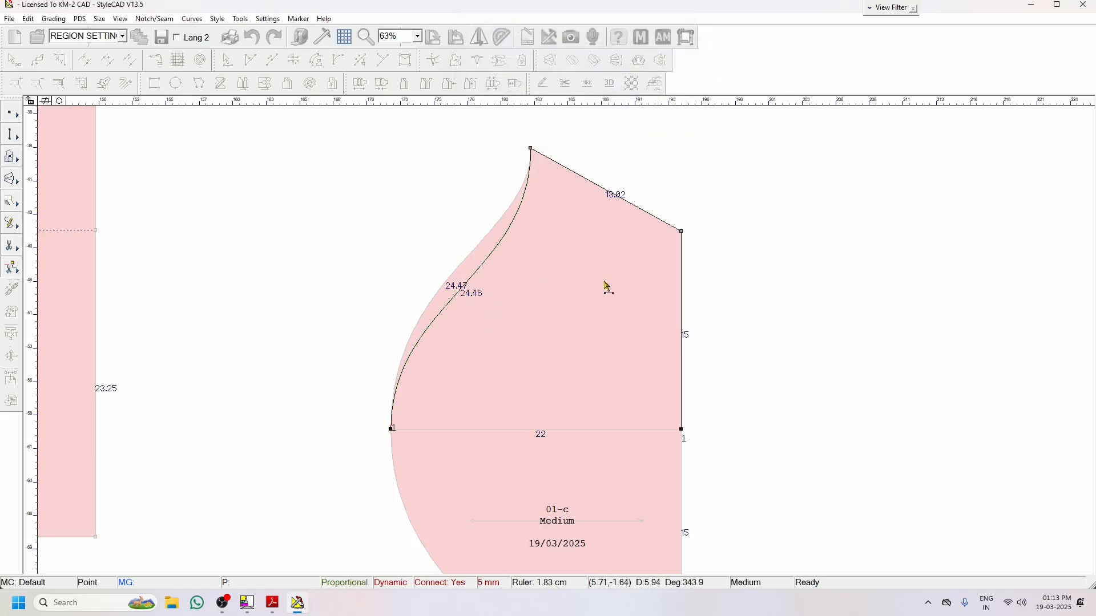
scroll(574, 331, "down", 2)
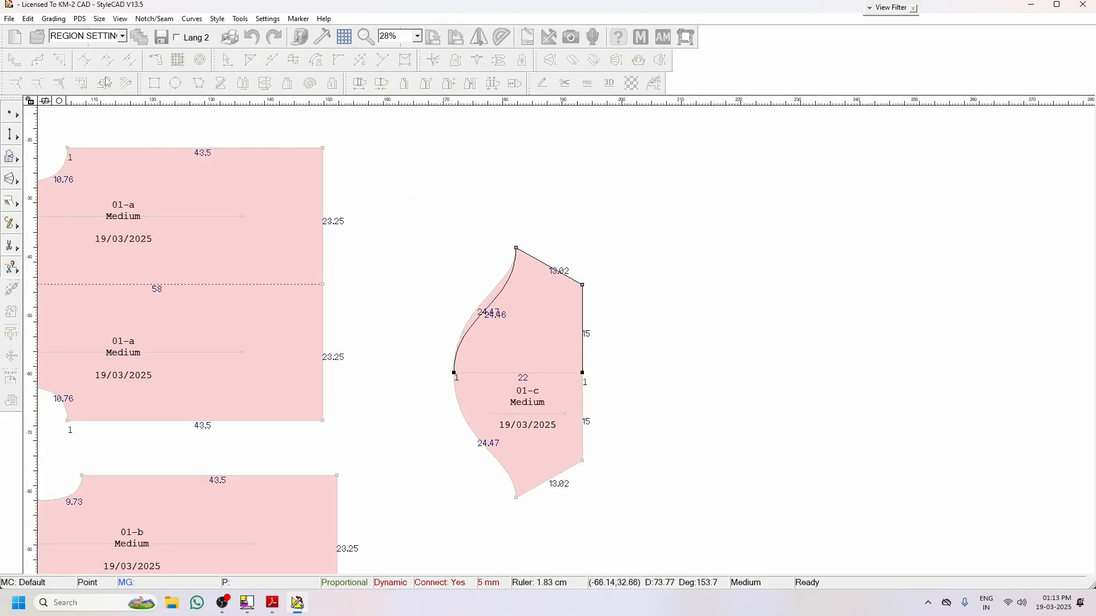
left_click(623, 318)
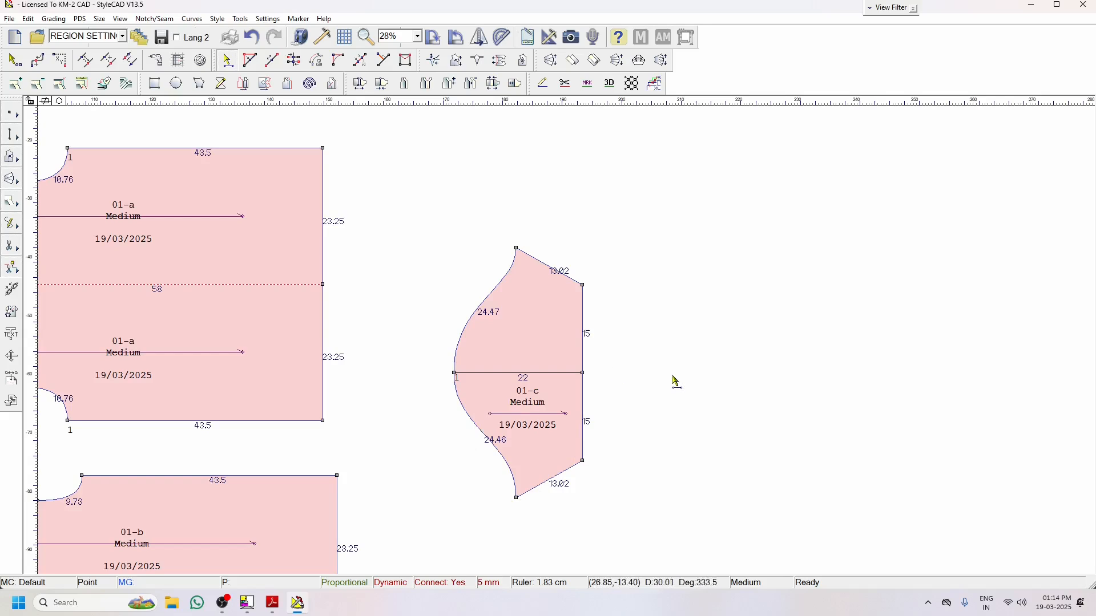
Start saving the style and create a new folder named STYLE CAD inside D:\PATTERNS\TRAINING PDS
left_click(162, 38)
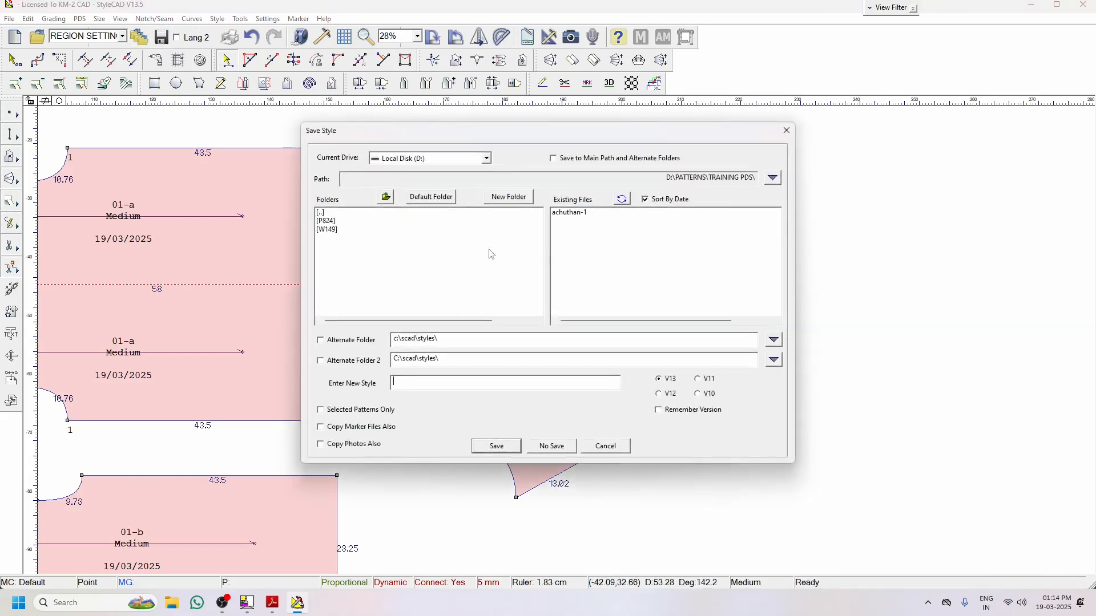
left_click(417, 384)
left_click(565, 218)
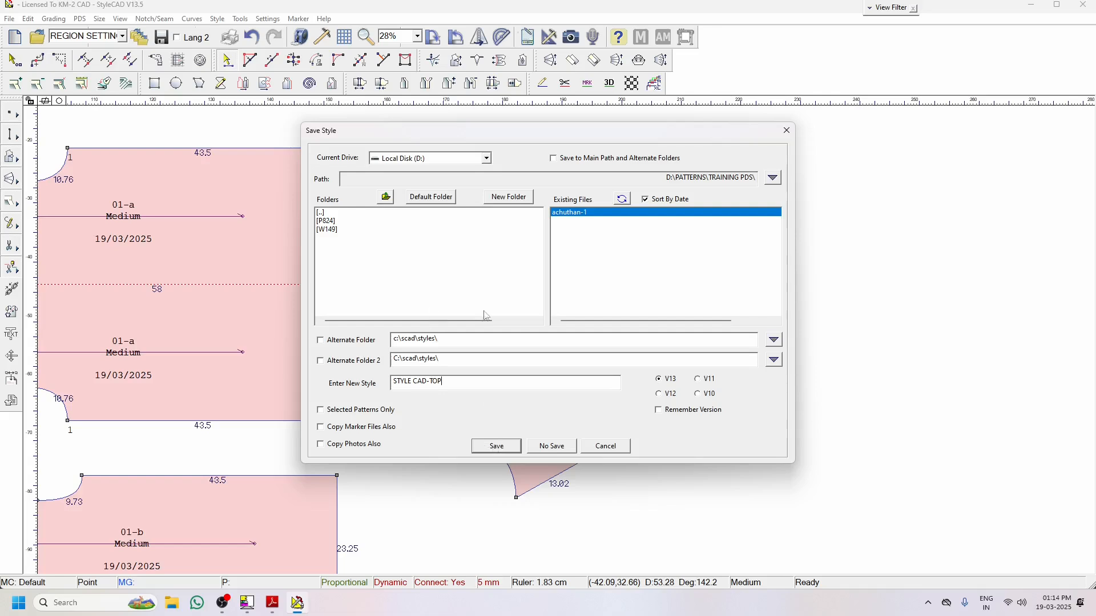
left_click_drag(668, 180, 756, 178)
left_click(741, 178)
left_click(508, 197)
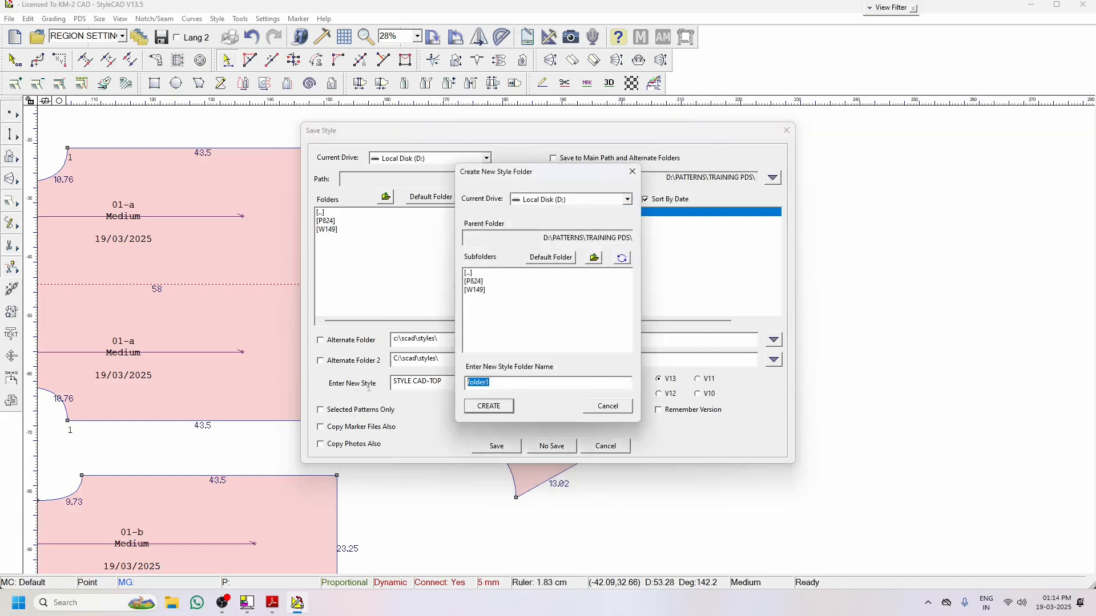
type("STYLE CAD")
left_click(488, 406)
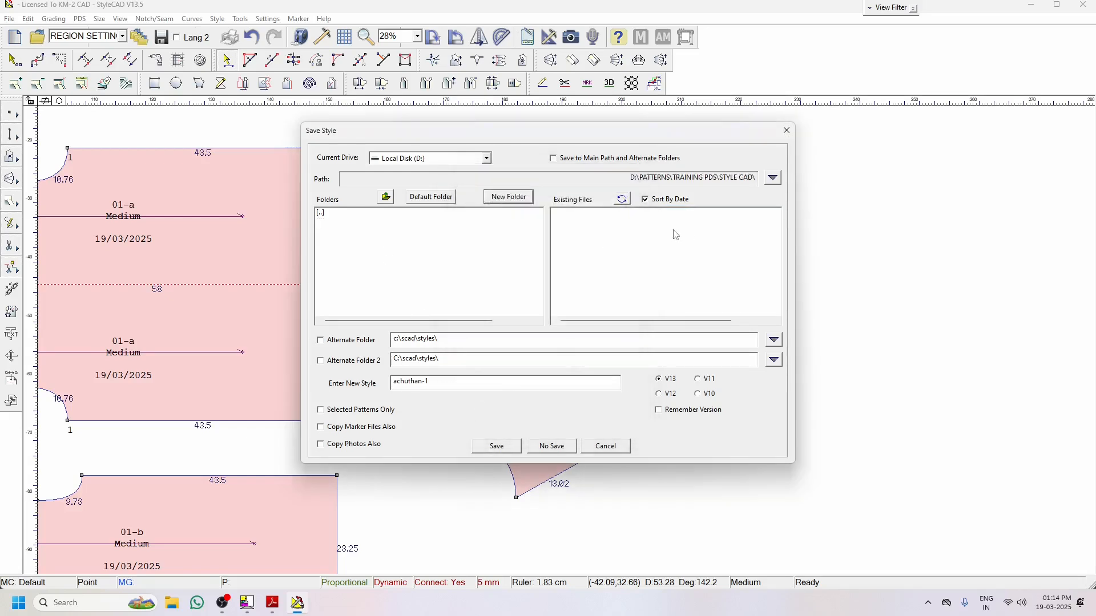
Name the style STYLE TOP and save it in the new folder
left_click_drag(437, 380, 320, 388)
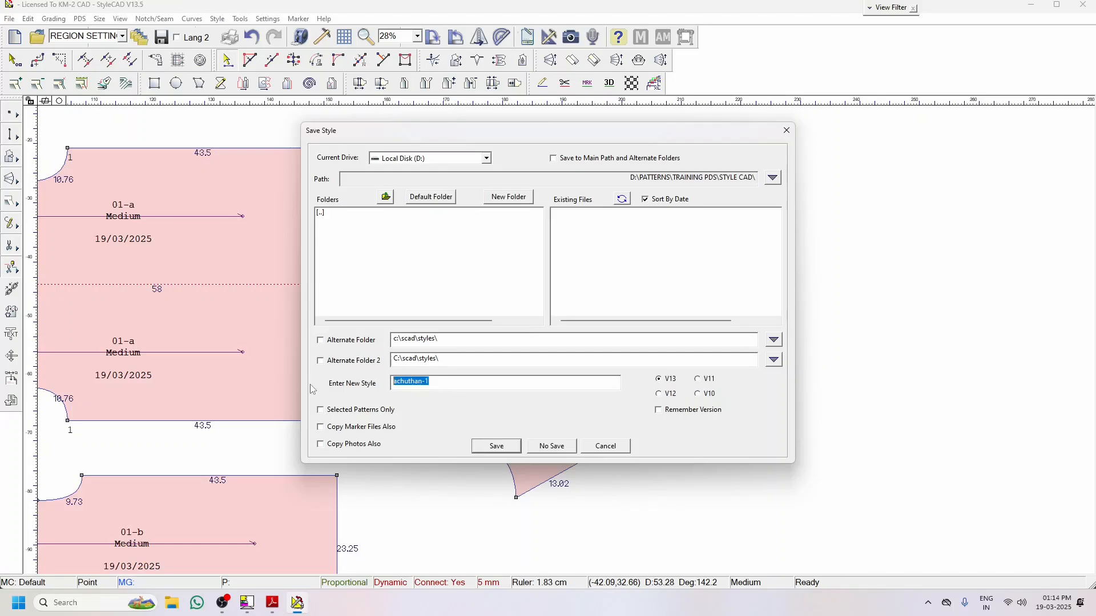
type("STYLE TOP")
left_click(496, 447)
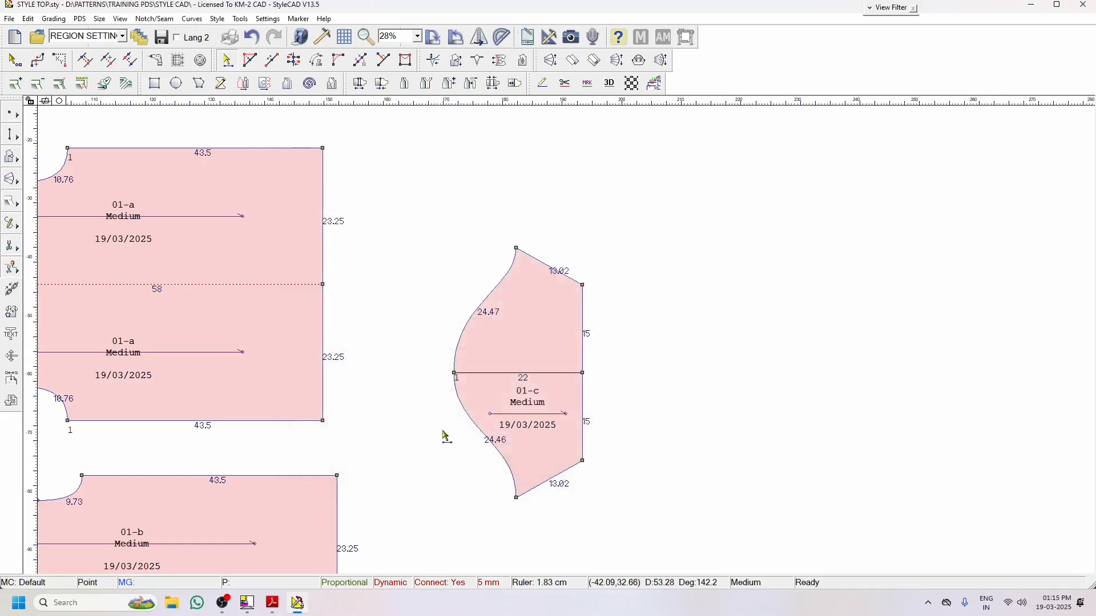
Switch to File Explorer and check the saved style files in D:\PATTERNS\TRAINING PDS\STYLE CAD, and return to the pattern
scroll(561, 340, "up", 2)
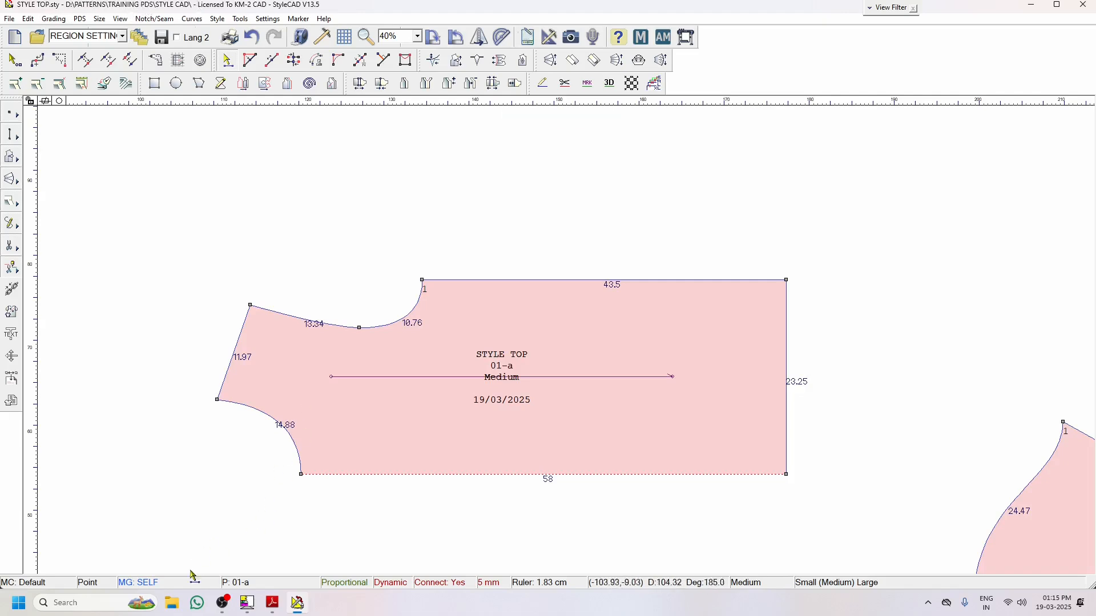
left_click(175, 603)
left_click(57, 291)
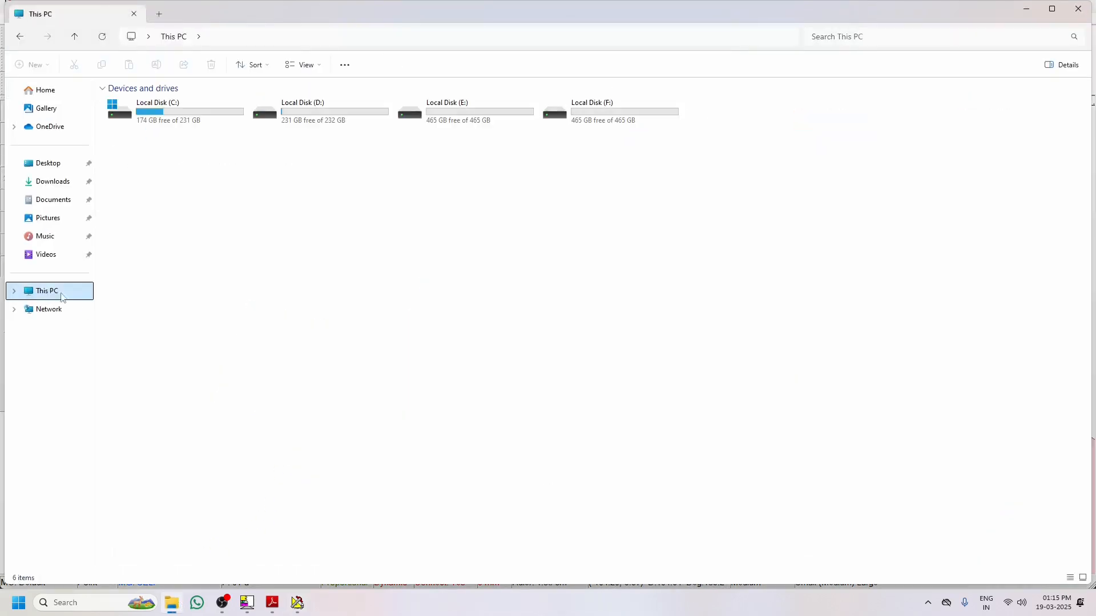
double_click(335, 110)
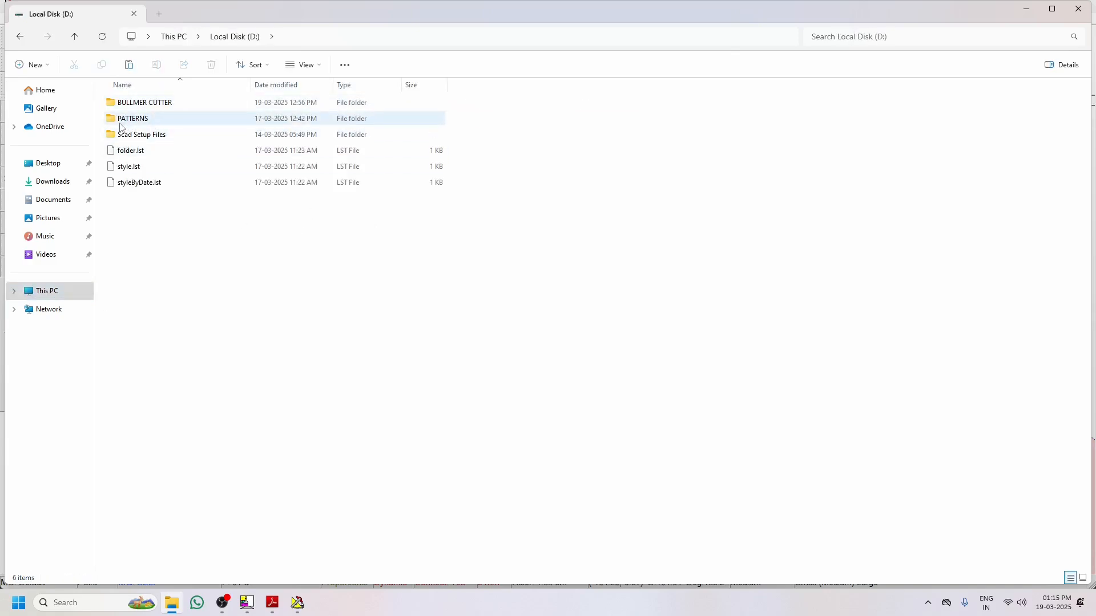
double_click(141, 121)
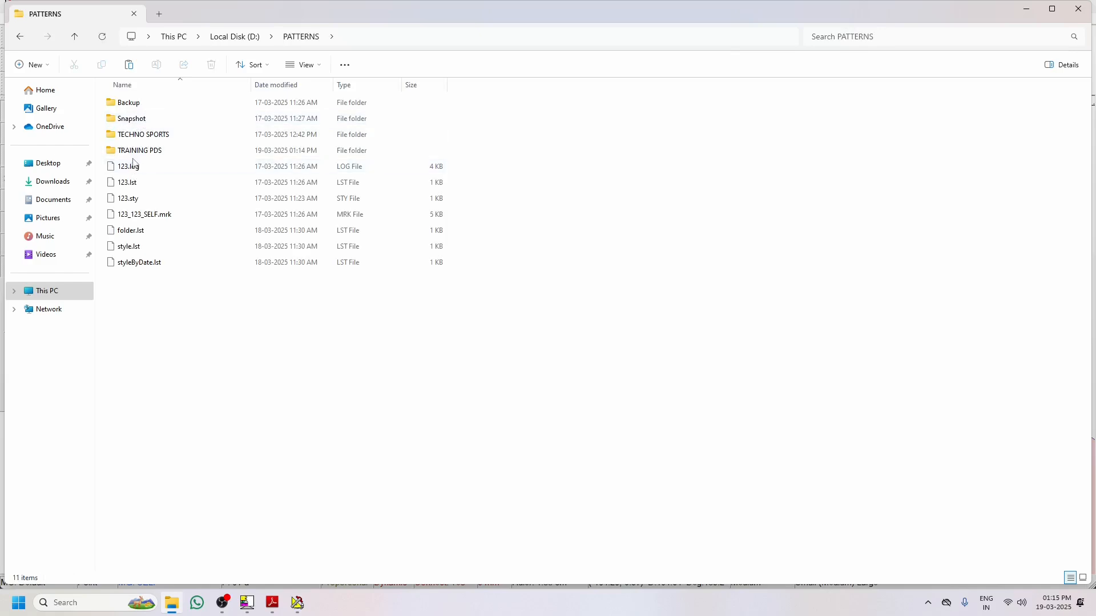
double_click(138, 151)
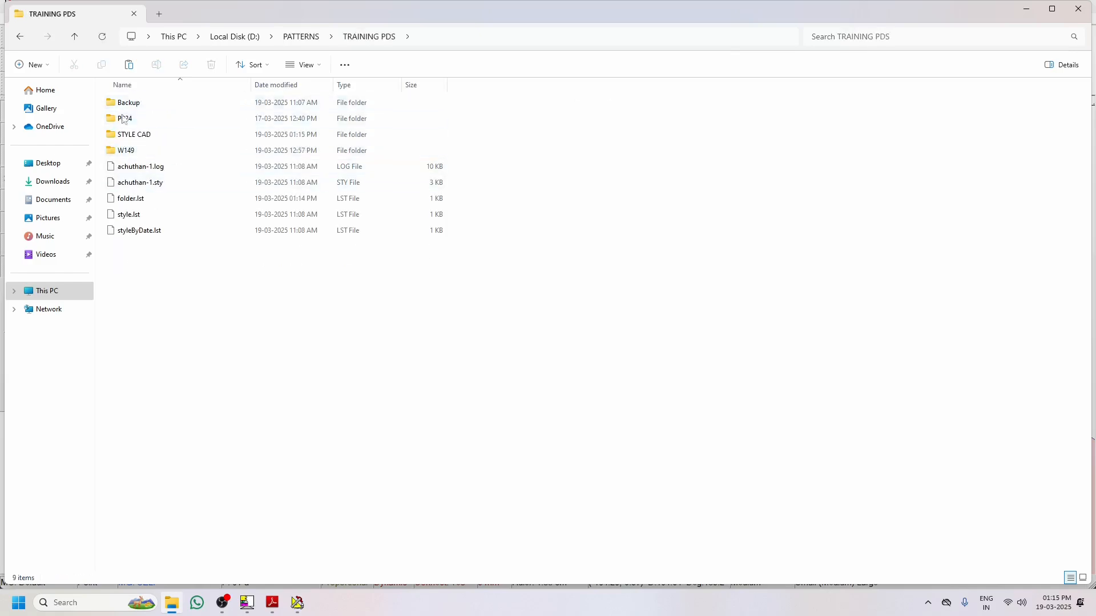
double_click(130, 137)
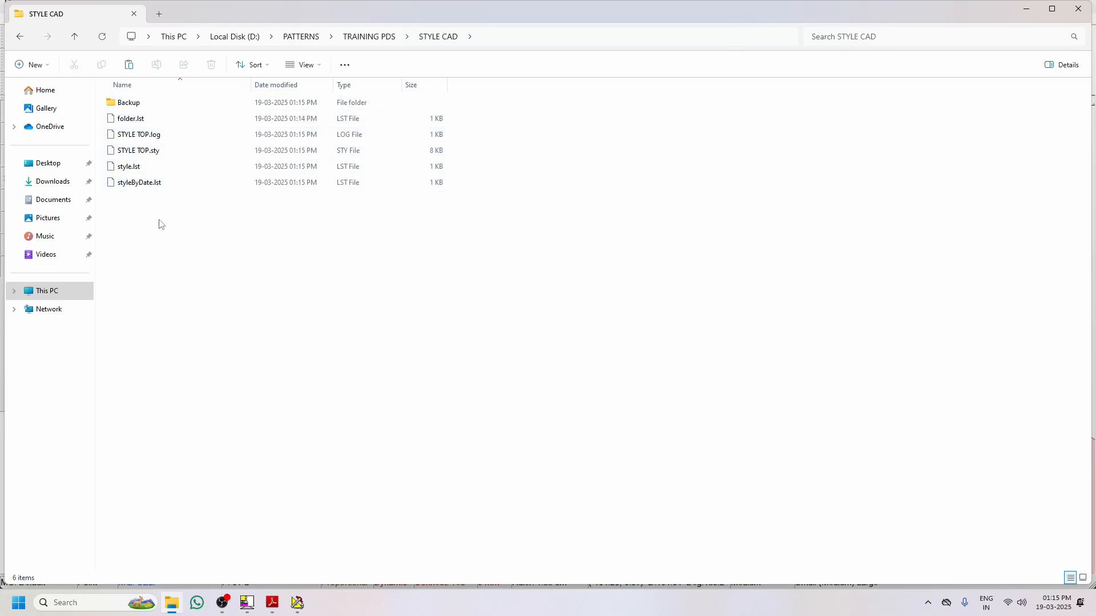
left_click(1029, 13)
Move piece 01-a onto piece 01-b so that their hems and mirror lines coincide
scroll(432, 221, "down", 5)
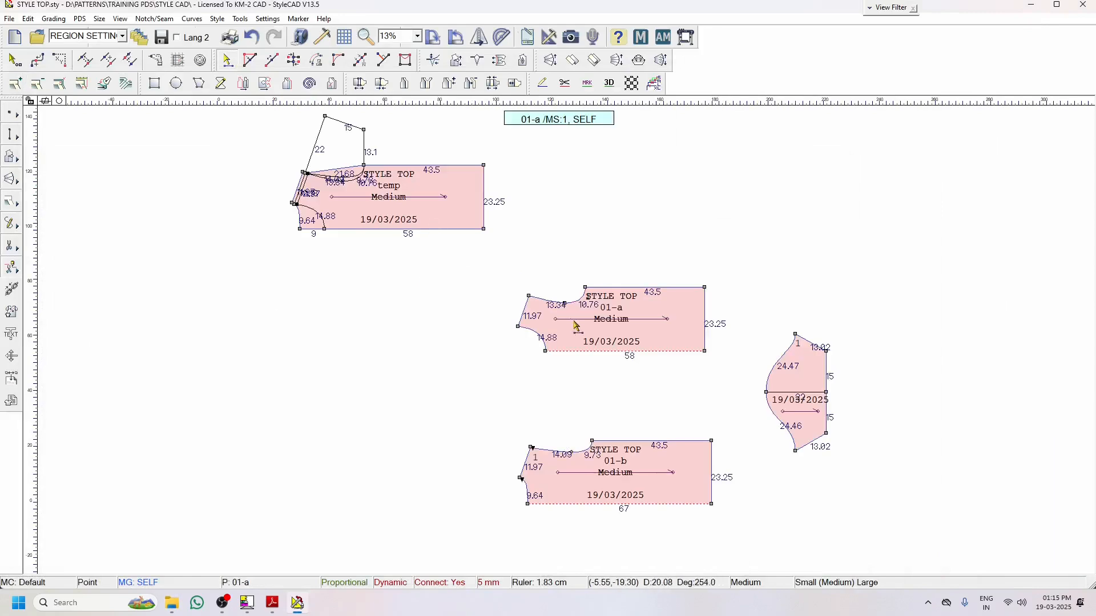
scroll(718, 408, "up", 3)
left_click_drag(511, 225, 563, 455)
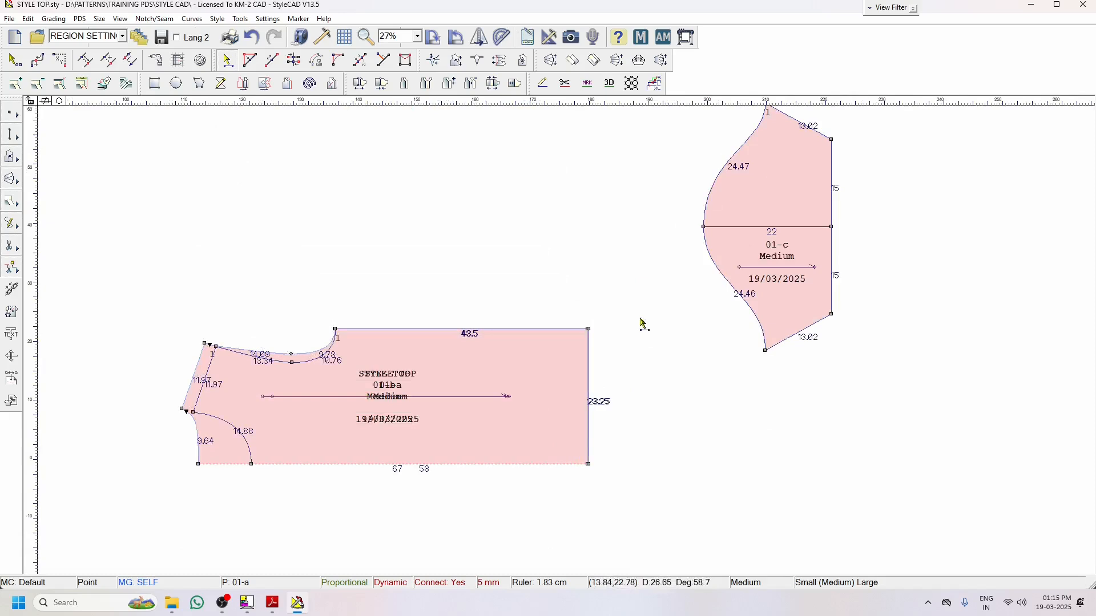
Add a 1 cm seam allowance to the necklines, shoulders, armholes and side seams of both body pieces, and to the sleeve's cap and underarm seams
left_click(60, 85)
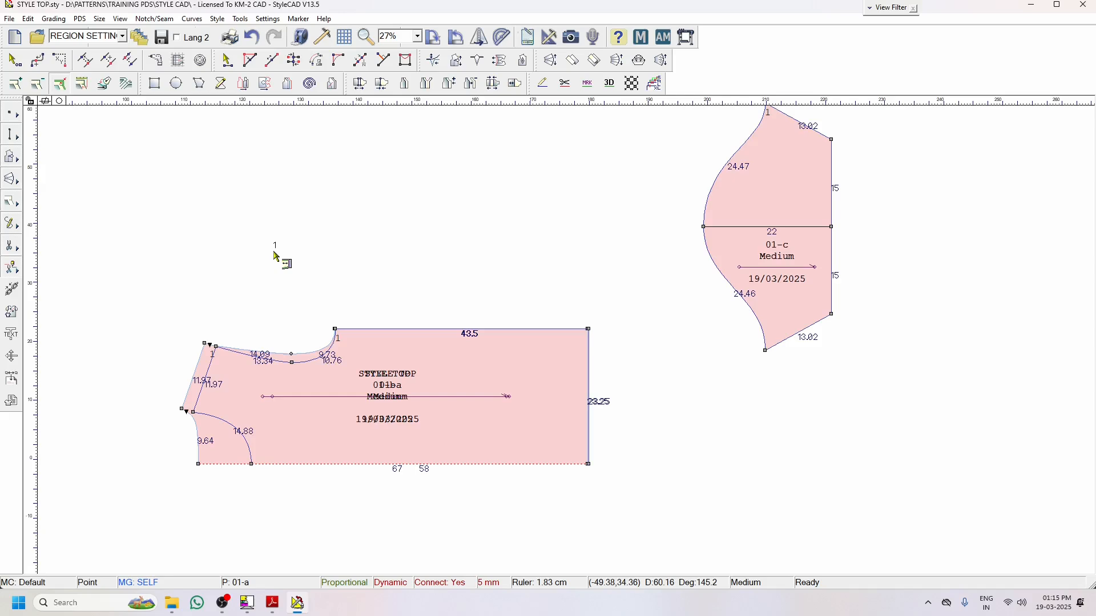
left_click_drag(478, 218, 142, 445)
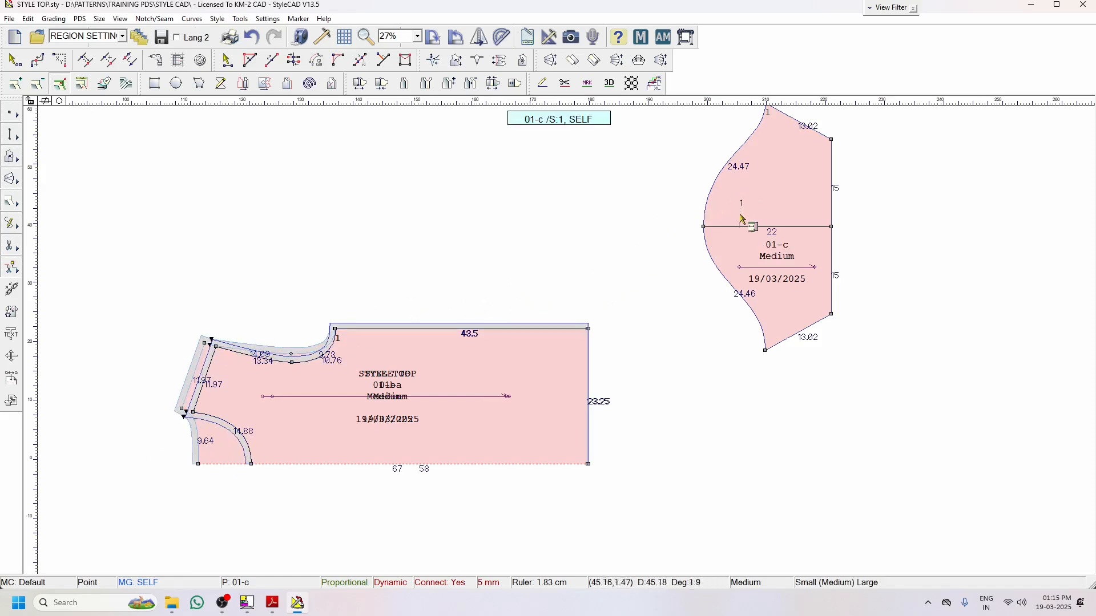
scroll(749, 227, "down", 2)
left_click_drag(480, 189, 602, 509)
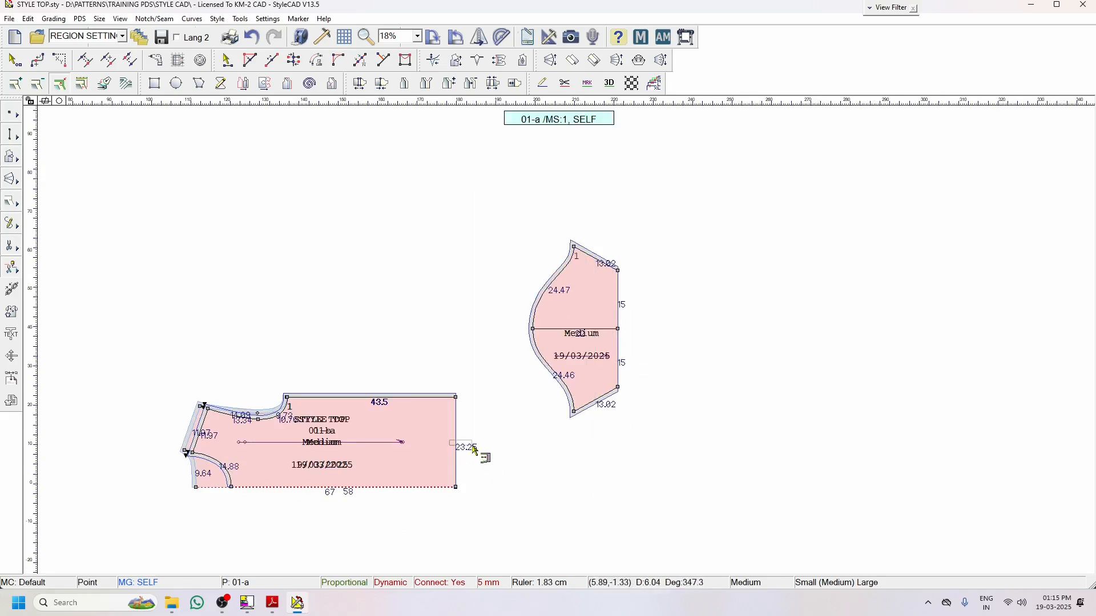
Add a 2 cm allowance to the body and sleeve hems, and make the sleeve's hem allowance corners mirror the underarm seams for folding
scroll(563, 342, "up", 5)
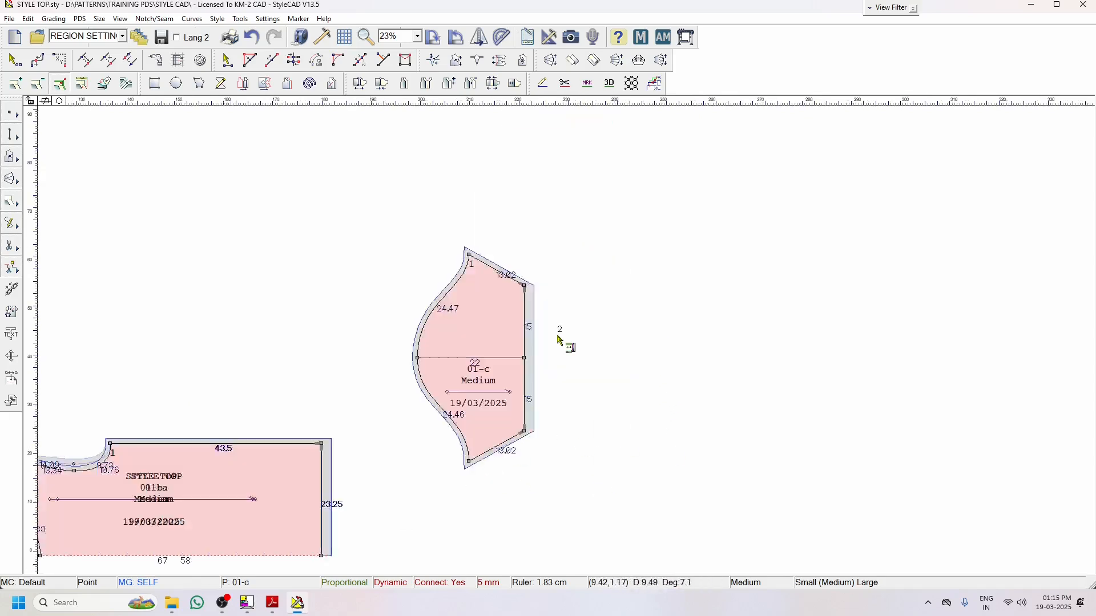
scroll(512, 359, "down", 3)
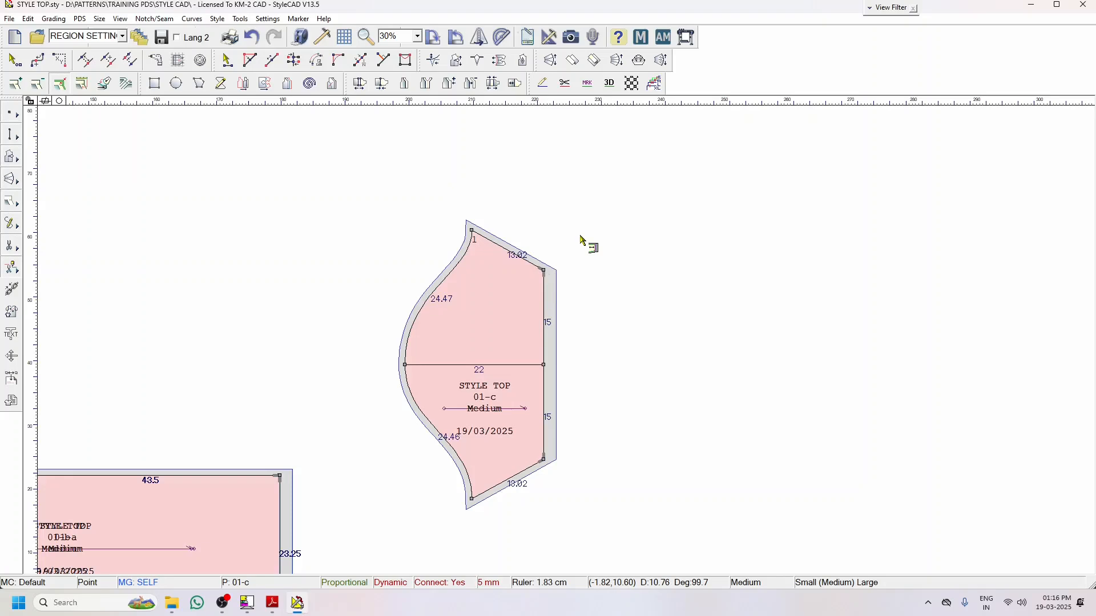
left_click(544, 288)
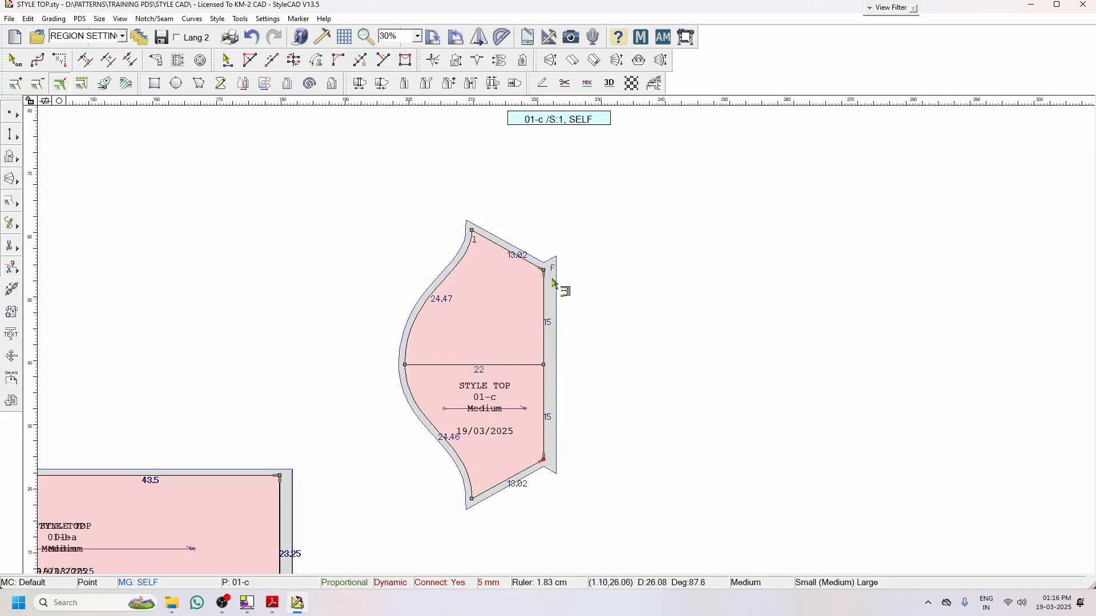
scroll(451, 508, "down", 3)
scroll(468, 333, "up", 1)
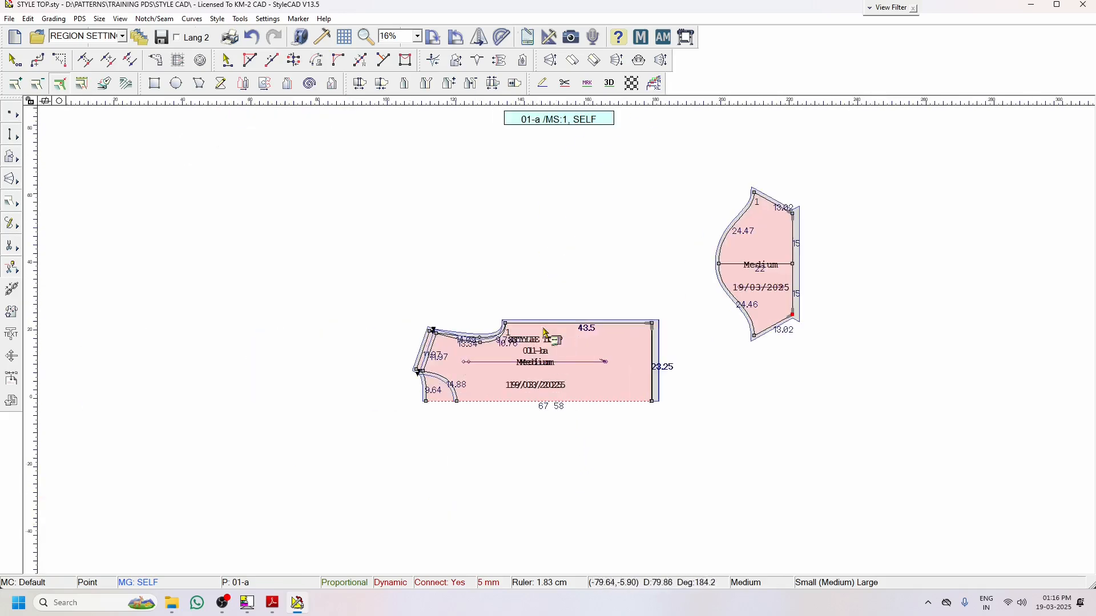
Separate the overlaid body pieces by moving piece 01-a down until it is clear of piece 01-b
left_click(227, 61)
scroll(554, 338, "down", 2)
left_click_drag(571, 347, 571, 419)
scroll(597, 382, "up", 2)
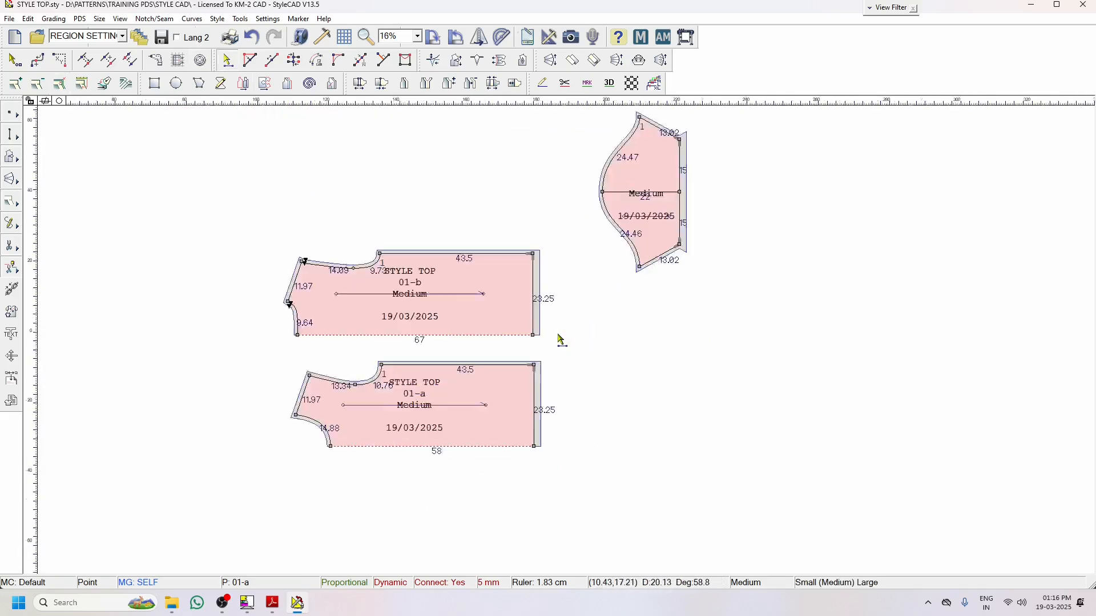
Move the sleeve piece down so that it sits beside the two body pieces
left_click_drag(691, 188, 641, 428)
Add BACK, FRONT and SLV to the pattern name list and assign the name BACK to piece 01-b
right_click(452, 296)
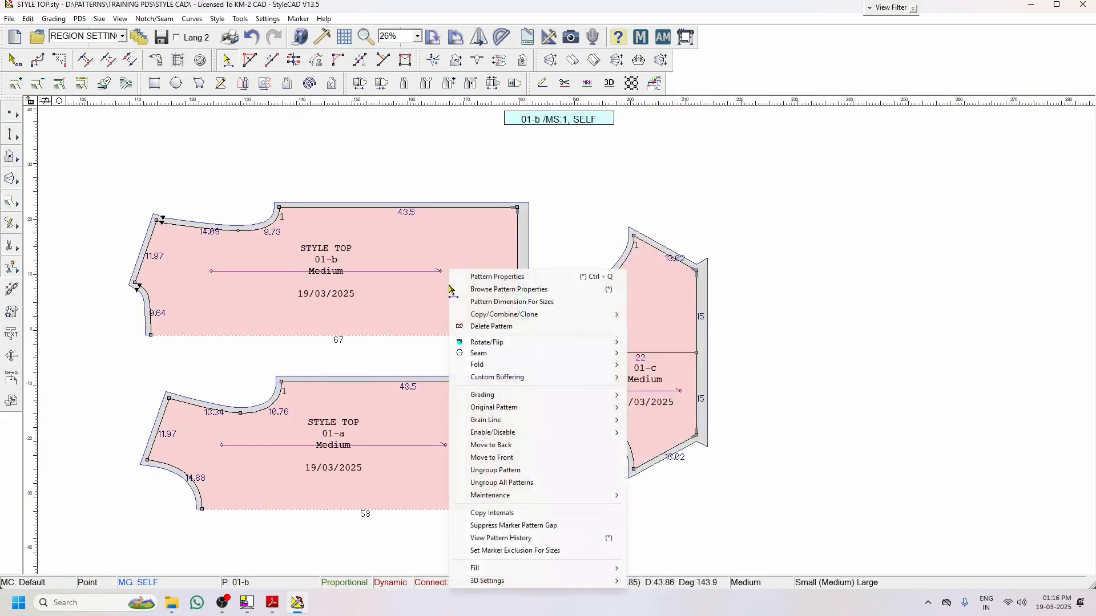
left_click(496, 277)
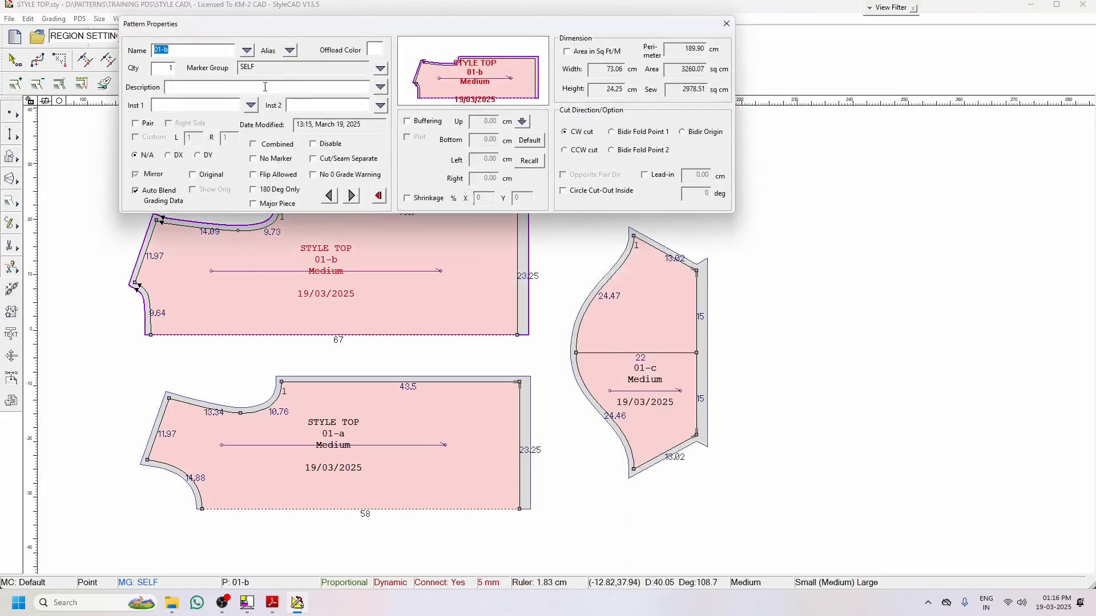
left_click(247, 51)
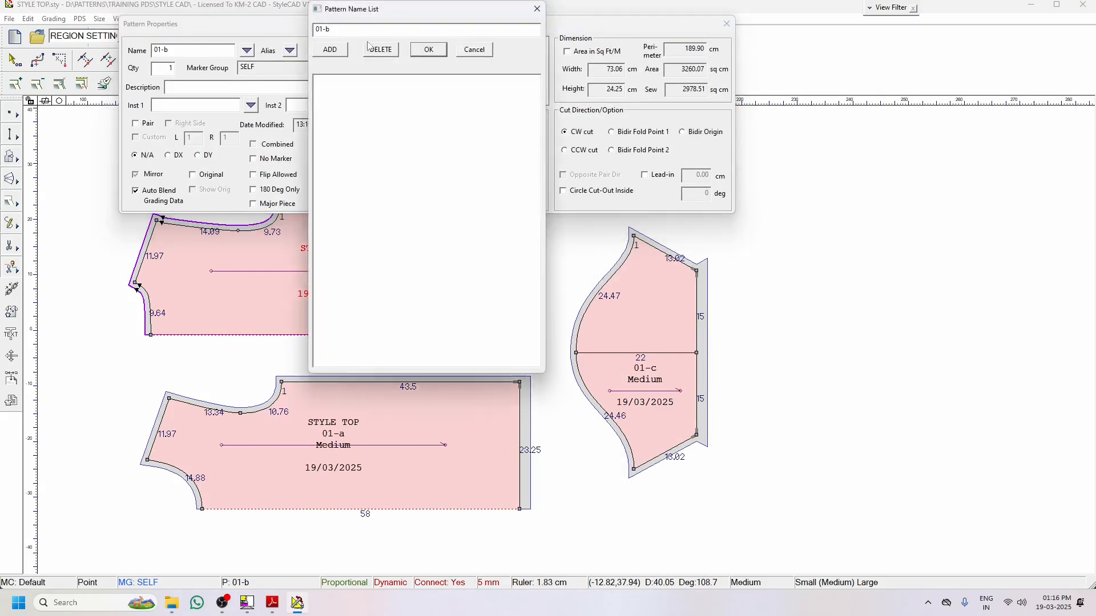
type("BACK")
left_click(324, 51)
type("FRONT")
left_click(328, 51)
type("SLV")
left_click(334, 54)
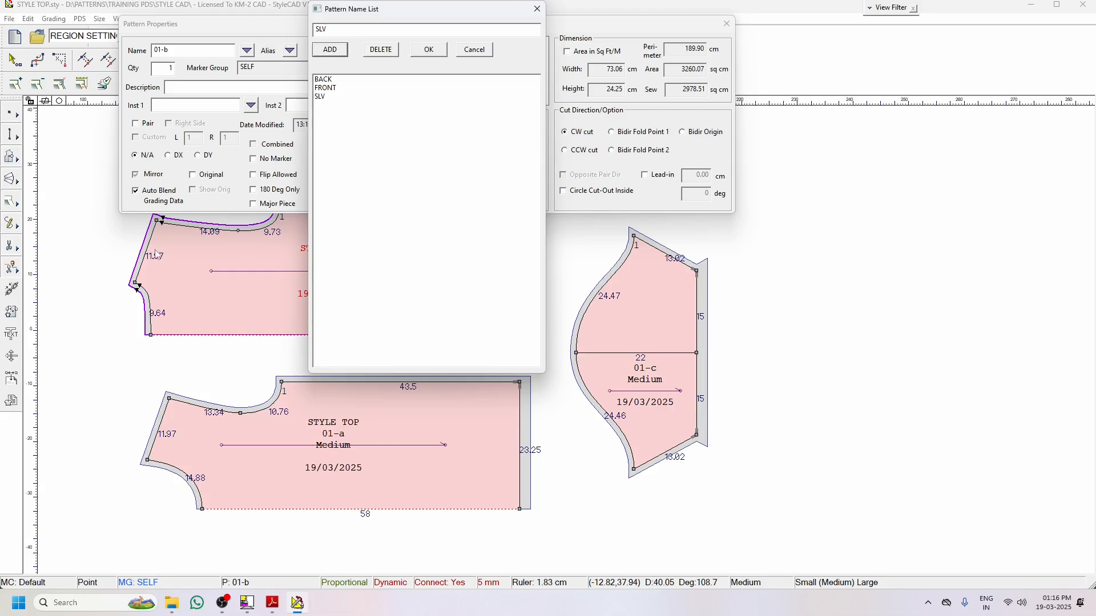
double_click(324, 80)
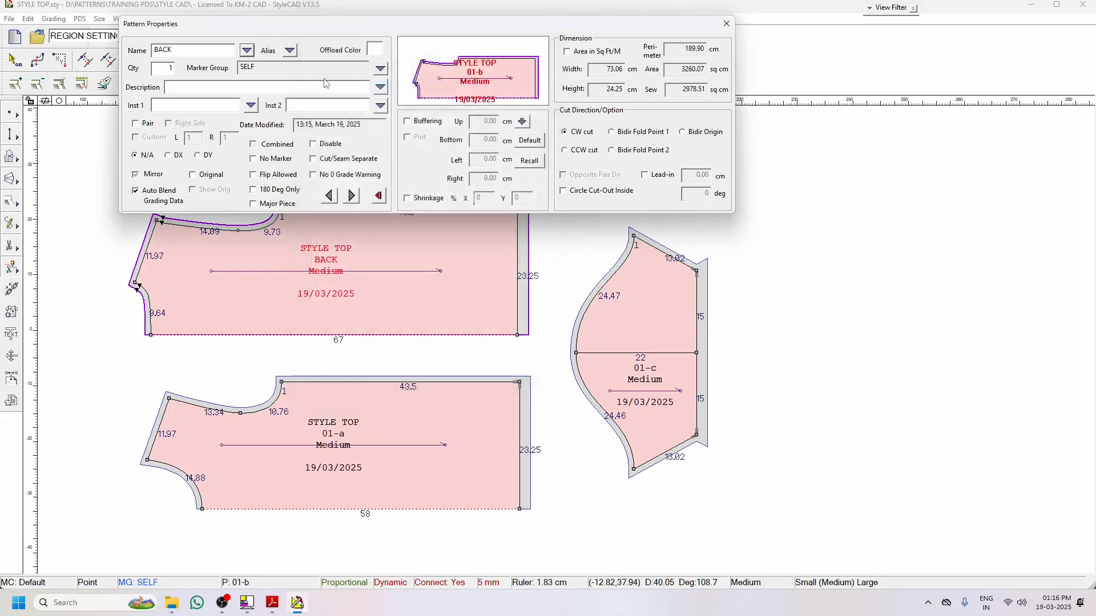
Add CUT-2, CUT-1 and CUT-4 to the pattern comment list and set the BACK piece's description to CUT-1
left_click(379, 87)
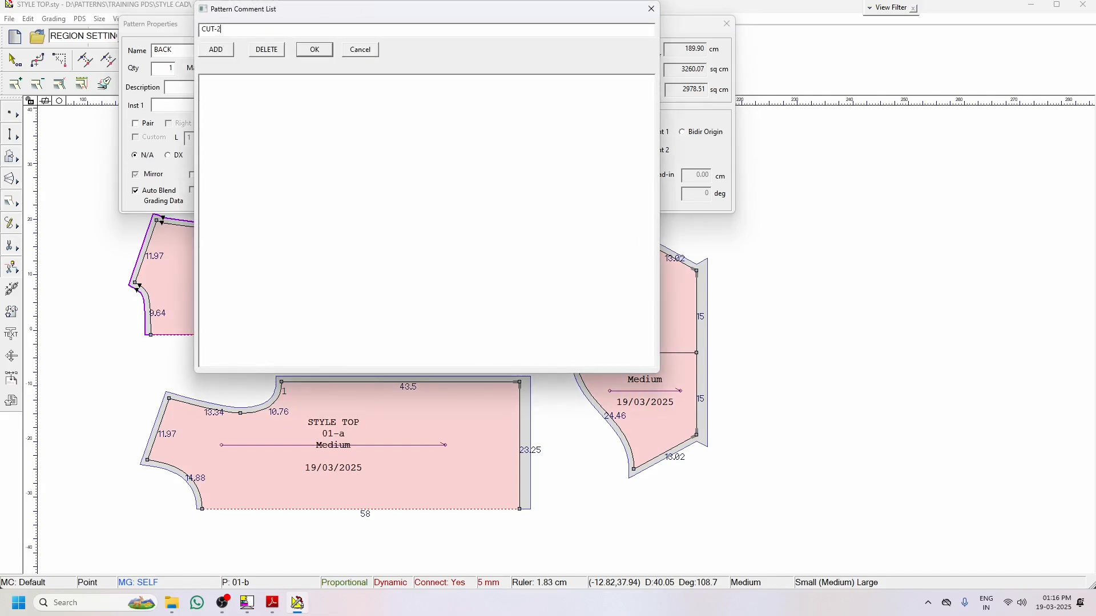
left_click(217, 51)
left_click(228, 32)
key("BackSpace")
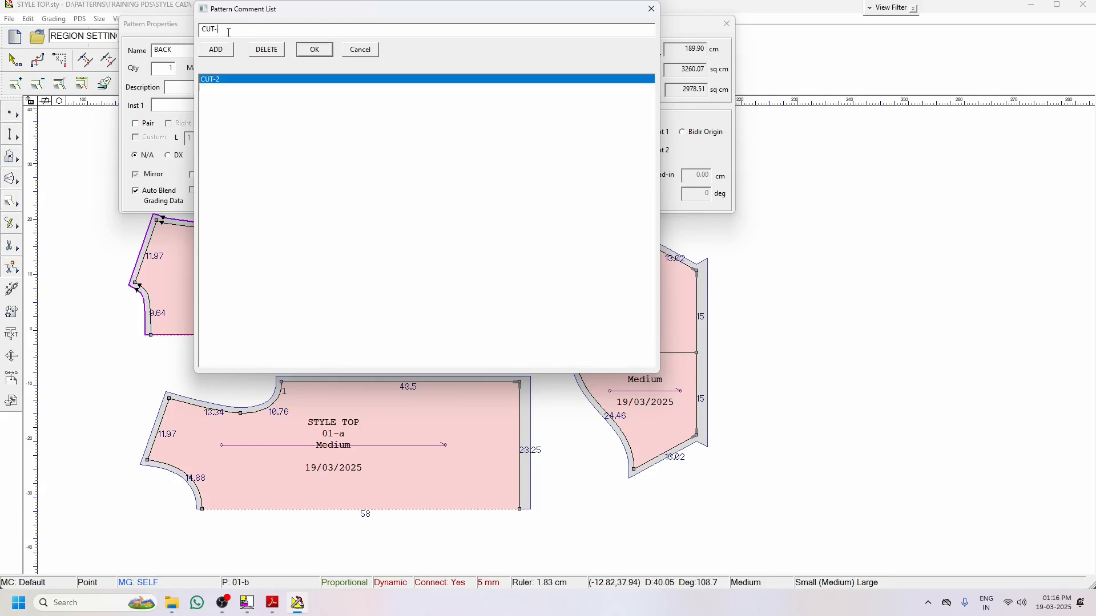
type("1")
left_click(229, 53)
left_click(236, 29)
key("BackSpace")
left_click(215, 49)
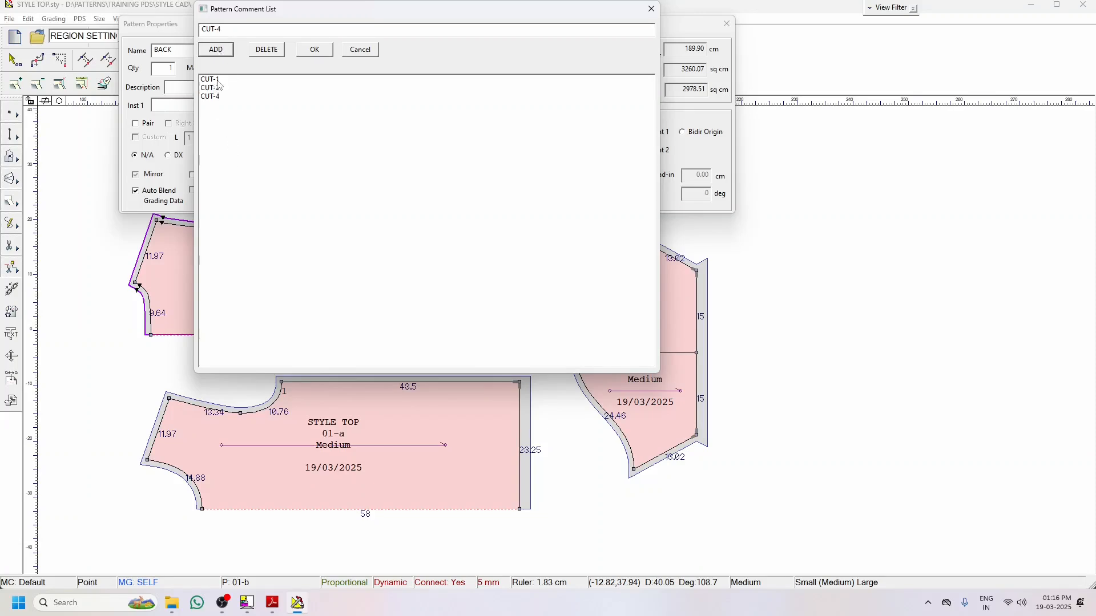
double_click(219, 82)
Name piece 01-a FRONT and set its description to CUT-1 in the pattern properties
left_click(374, 416)
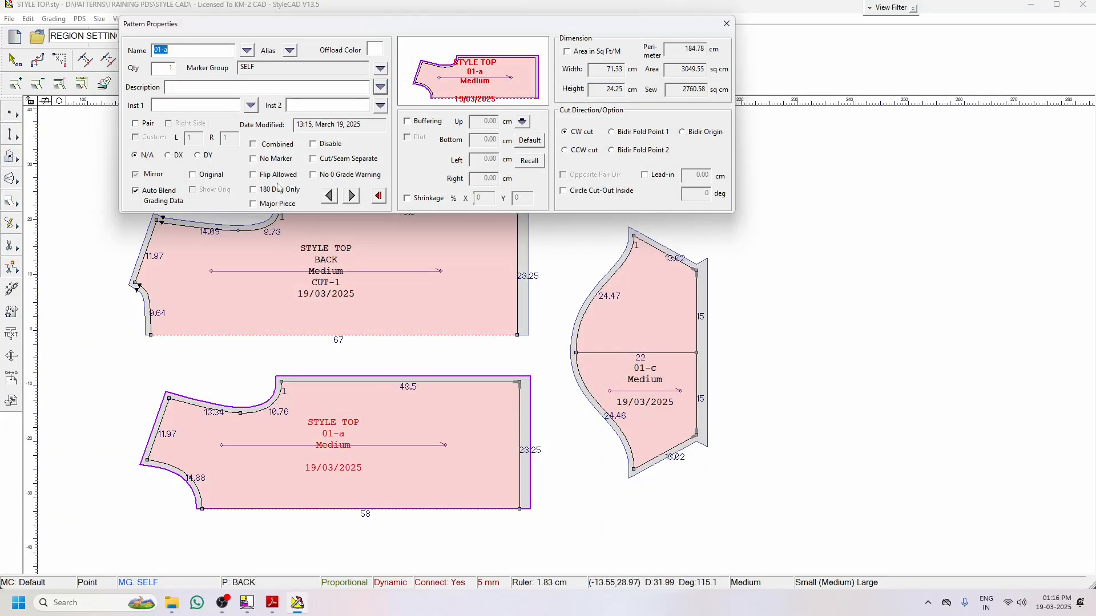
left_click(247, 51)
double_click(330, 90)
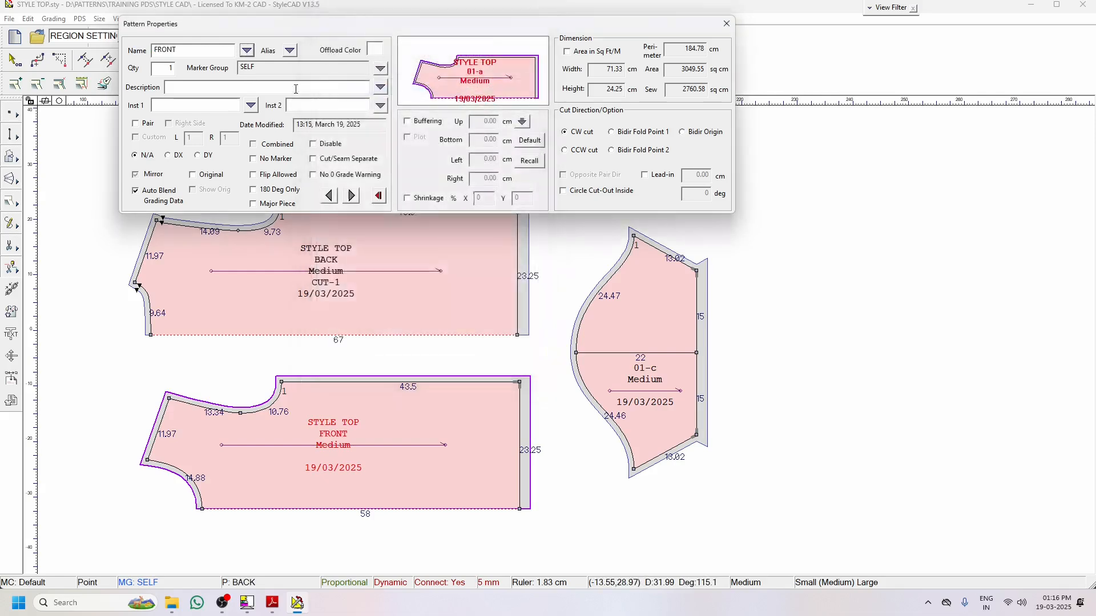
left_click(251, 105)
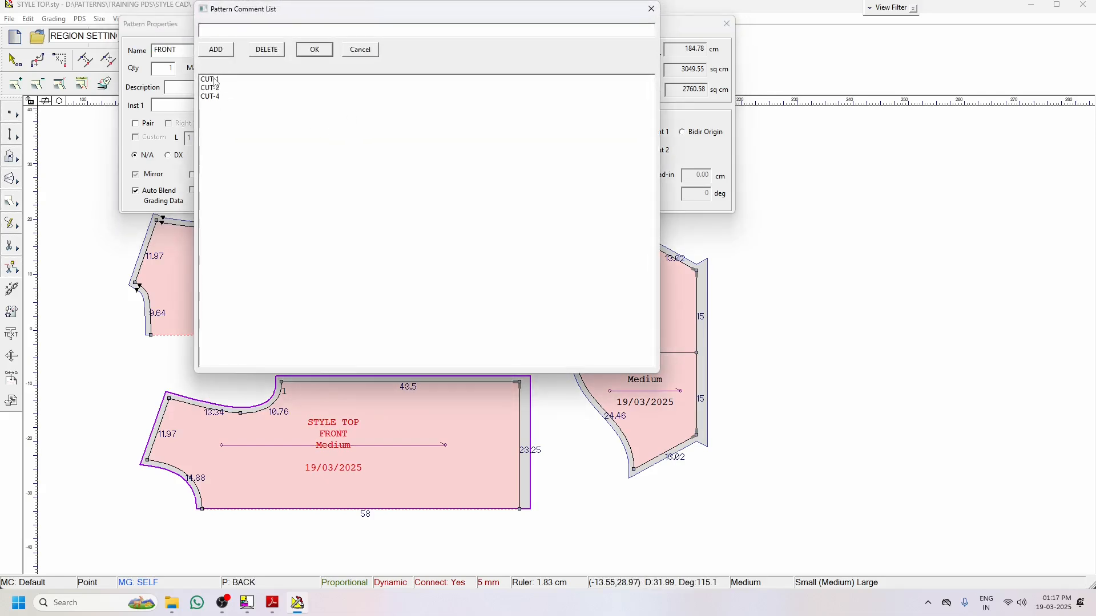
double_click(215, 82)
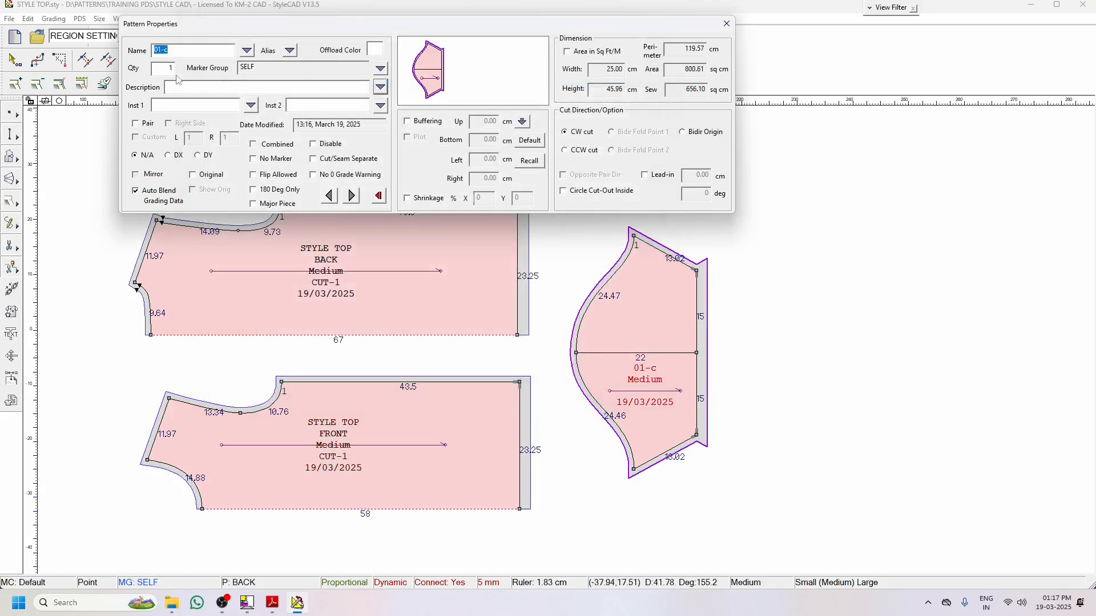
Name the sleeve piece 01-c SLV, set its description to CUT-2, and close the pattern properties
left_click(247, 51)
double_click(328, 95)
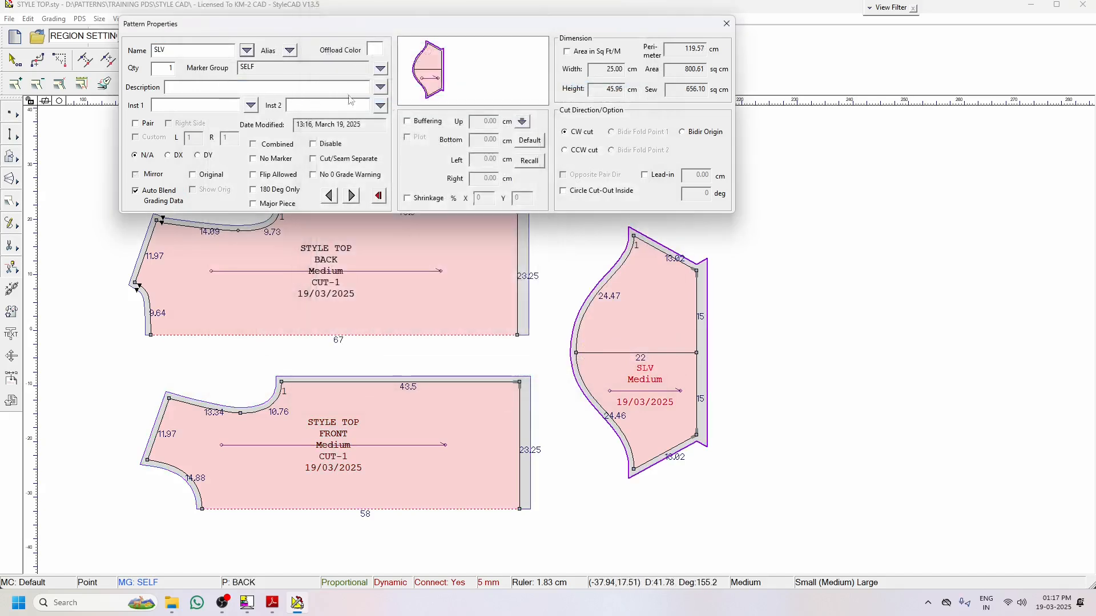
left_click(381, 88)
double_click(215, 90)
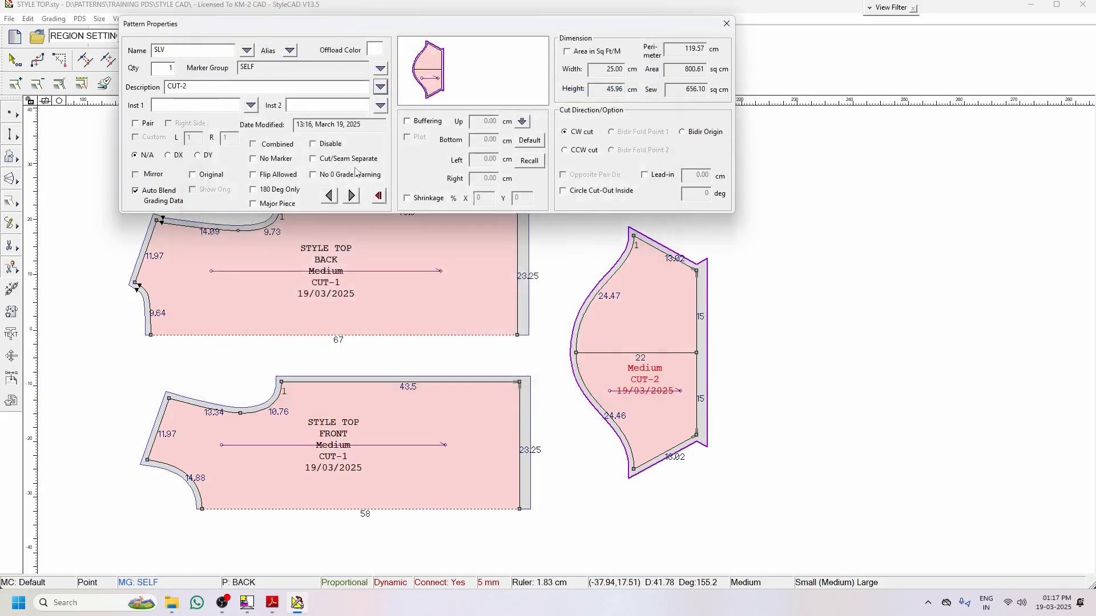
left_click(726, 23)
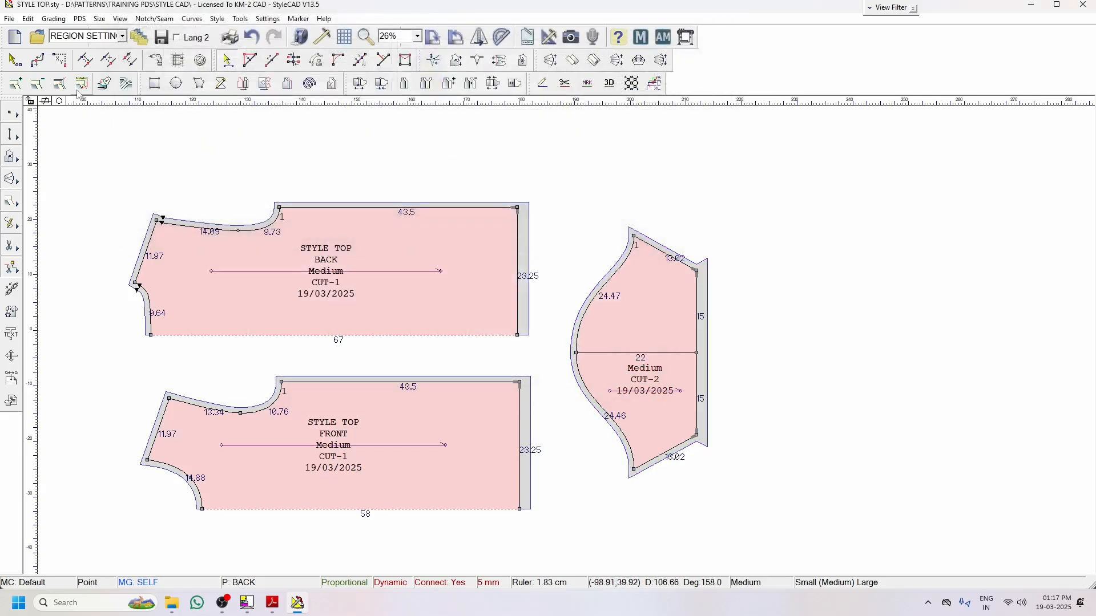